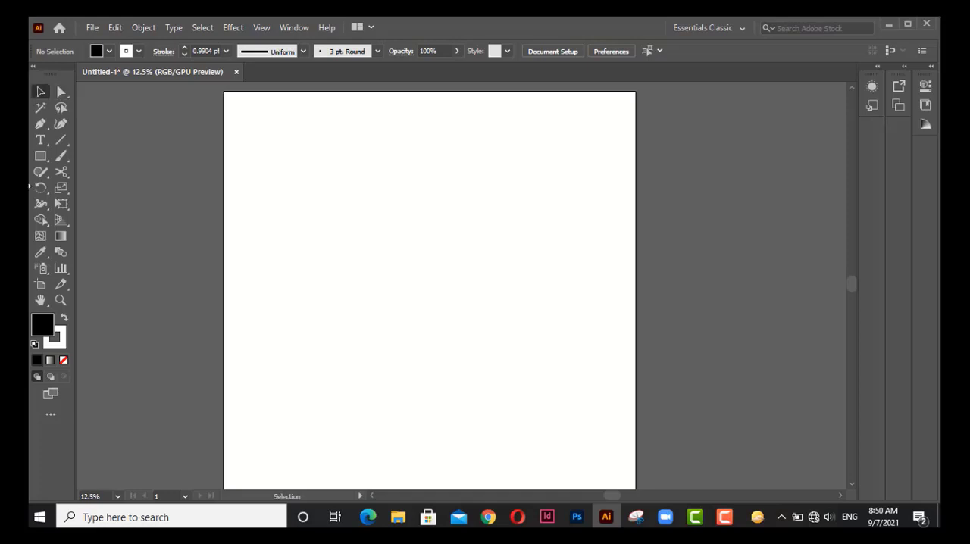
# Draw a black rectangle in the upper middle of the artboard.
pyautogui.click(40, 156)
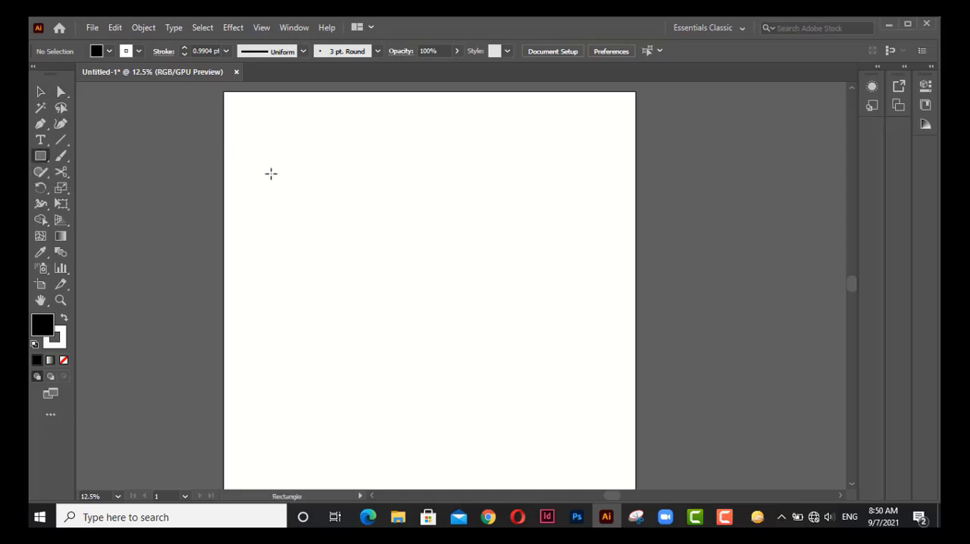
pyautogui.moveTo(340, 170); pyautogui.dragTo(539, 274)
# Use Direct Selection to move only the rectangle's top-right anchor point, first outward and up, and then above the top-left corner.
pyautogui.click(62, 92)
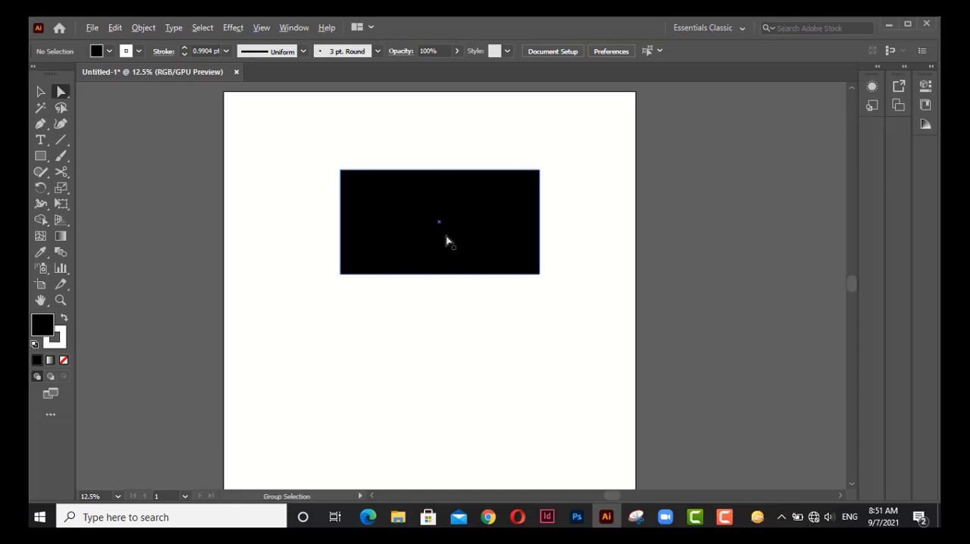
pyautogui.scroll(1, 447, 238)
pyautogui.moveTo(432, 217); pyautogui.dragTo(435, 266)
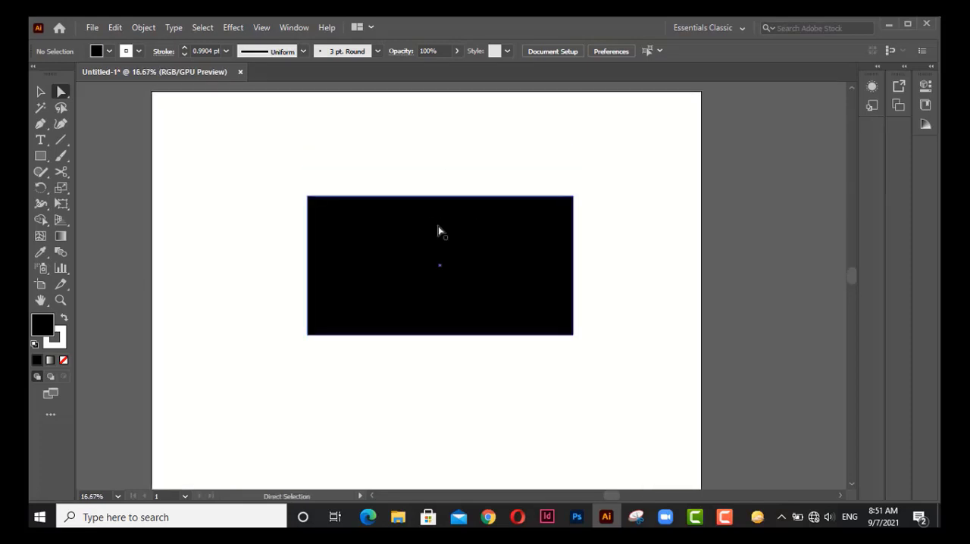
pyautogui.click(438, 230)
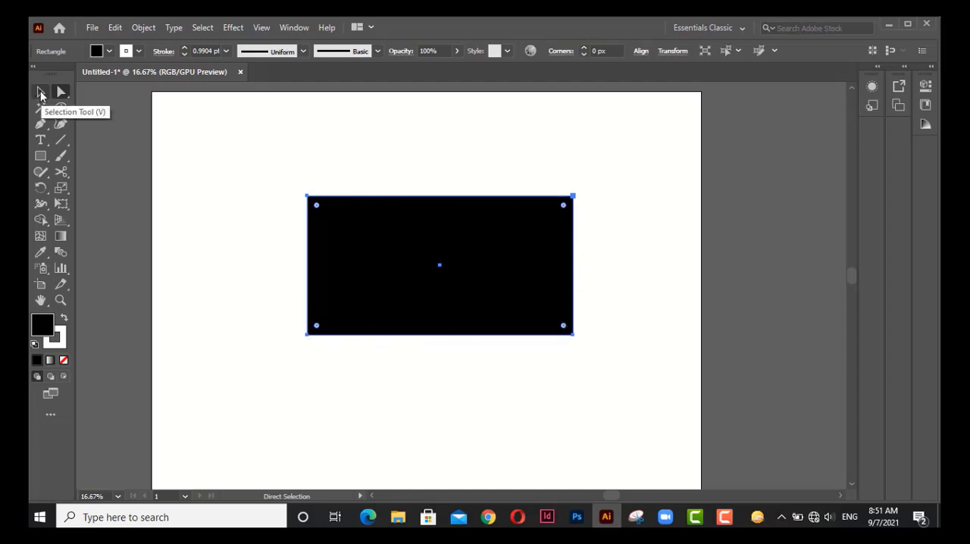
pyautogui.click(433, 160)
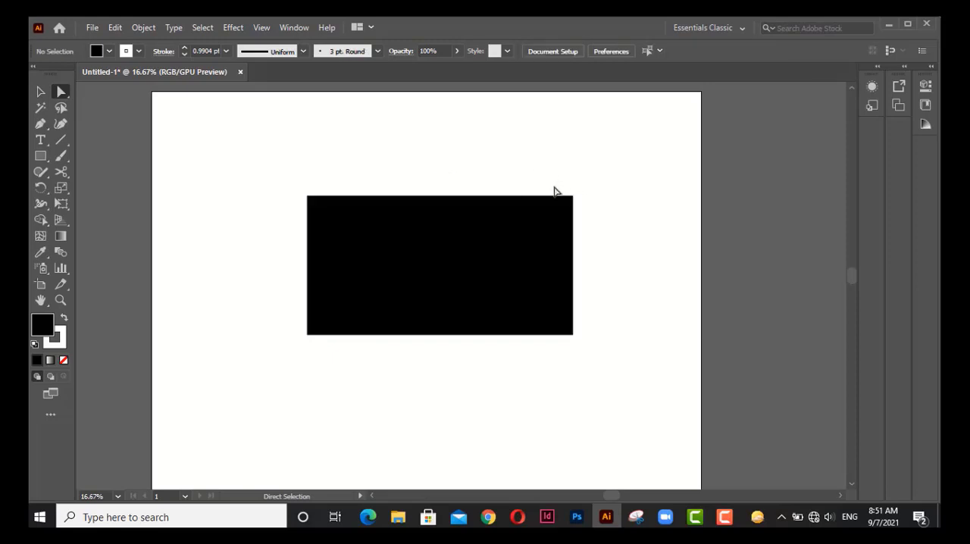
pyautogui.moveTo(546, 182); pyautogui.dragTo(605, 239)
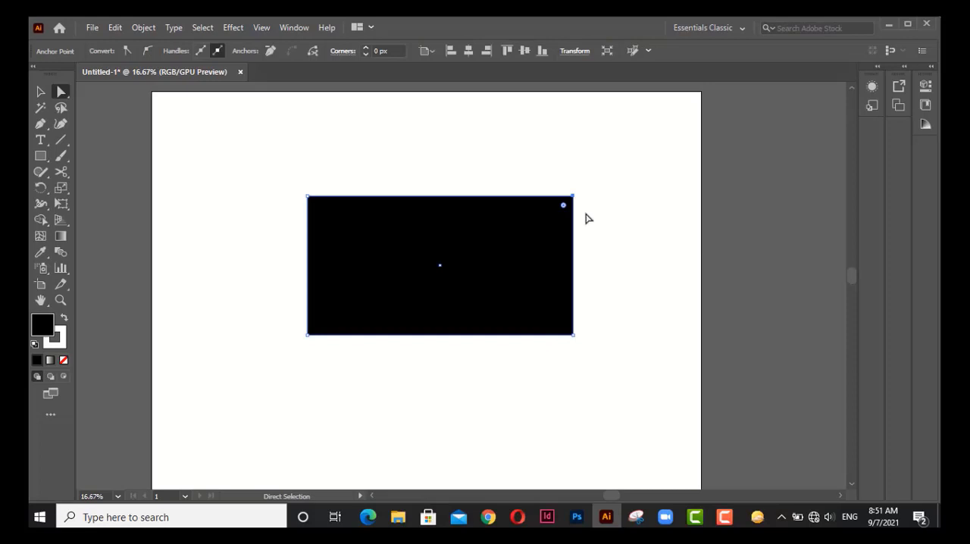
pyautogui.click(597, 187)
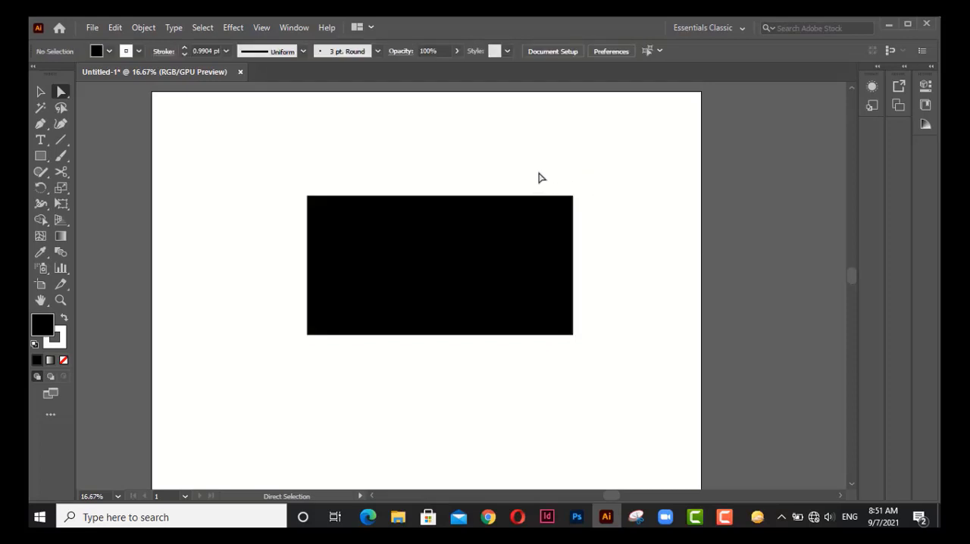
pyautogui.moveTo(538, 173); pyautogui.dragTo(604, 232)
pyautogui.moveTo(606, 234); pyautogui.dragTo(605, 234)
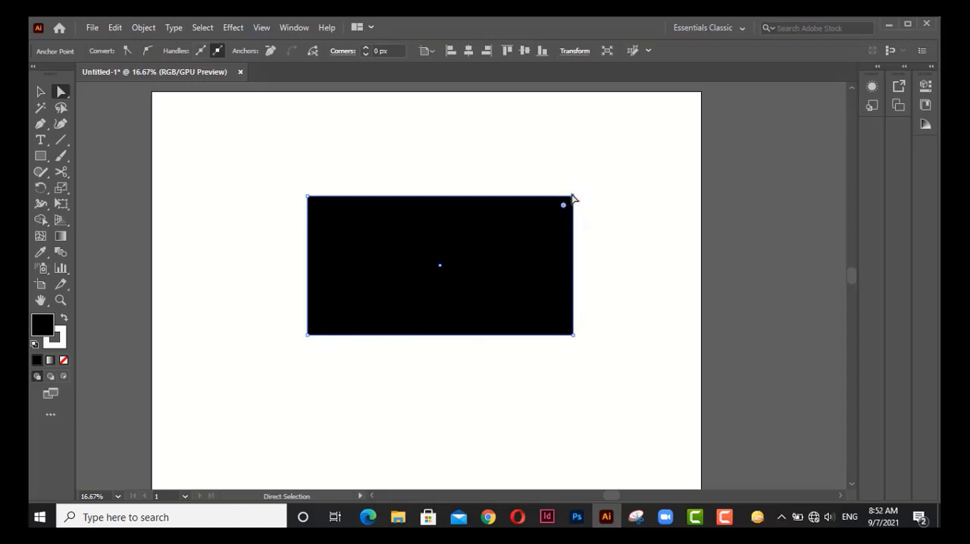
pyautogui.moveTo(573, 197); pyautogui.dragTo(638, 132)
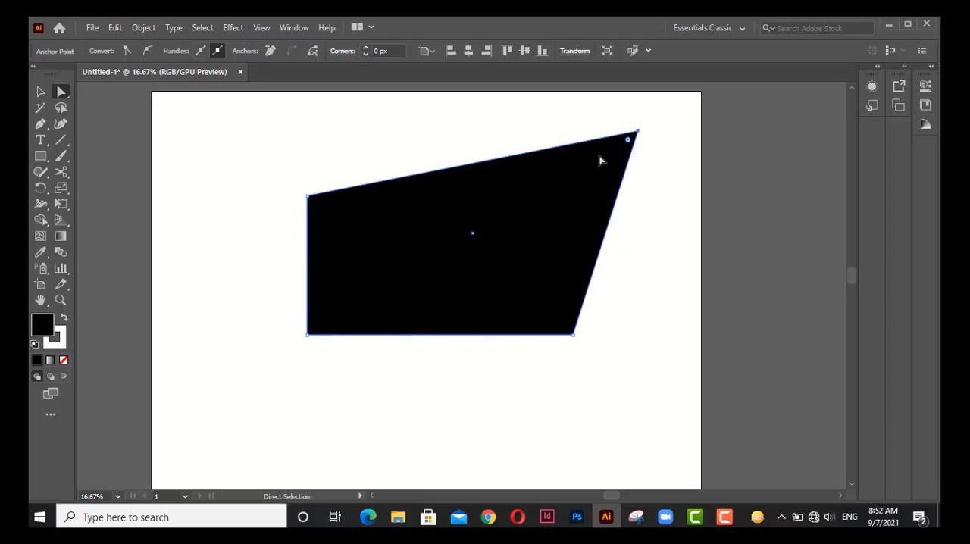
pyautogui.moveTo(637, 131); pyautogui.dragTo(309, 124)
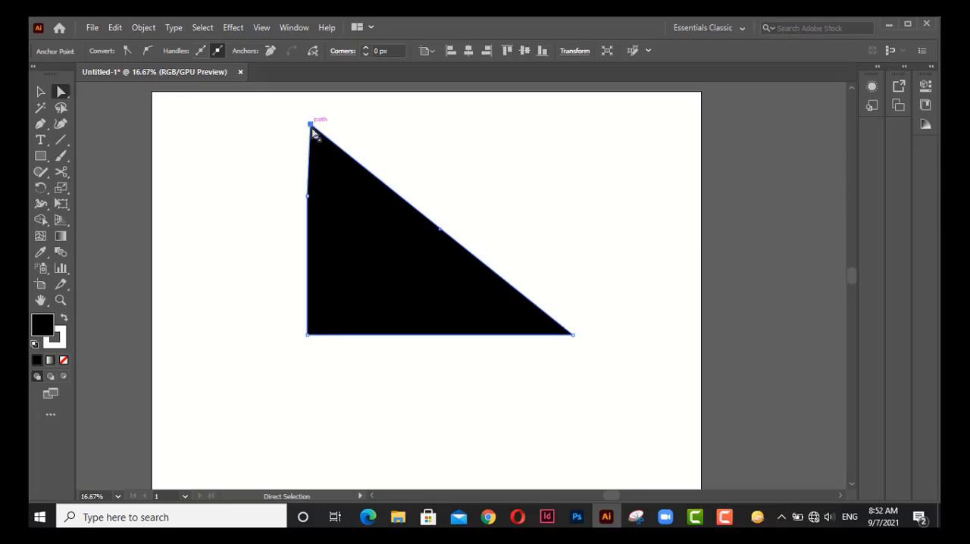
# Undo the moves of the top-right anchor point to restore the rectangle, and deselect it.
pyautogui.click(311, 124)
pyautogui.hotkey('ctrl', 'z')
pyautogui.hotkey('ctrl', 'z')
pyautogui.hotkey('ctrl', 'z')
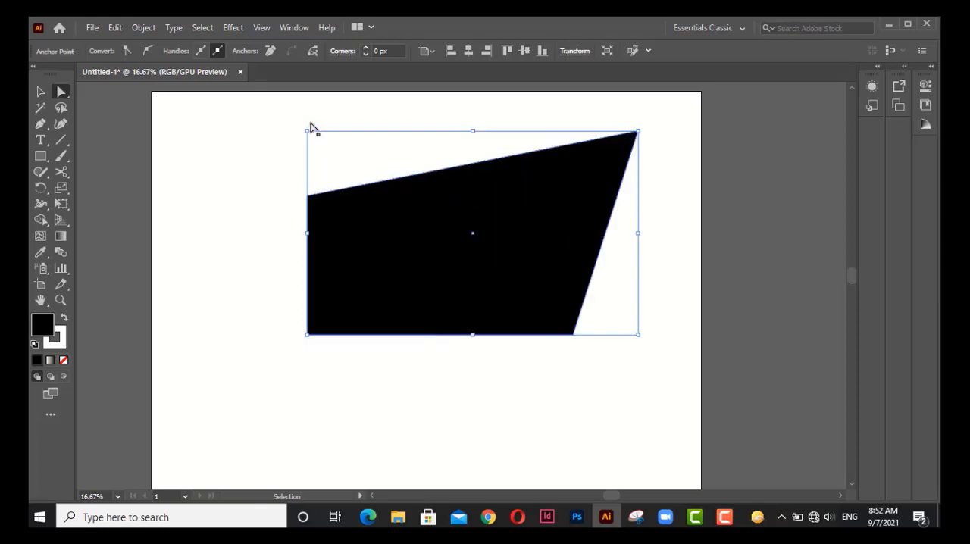
pyautogui.click(311, 124)
# Round only the rectangle's top-right corner to a radius of about 394 px.
pyautogui.moveTo(531, 174); pyautogui.dragTo(610, 261)
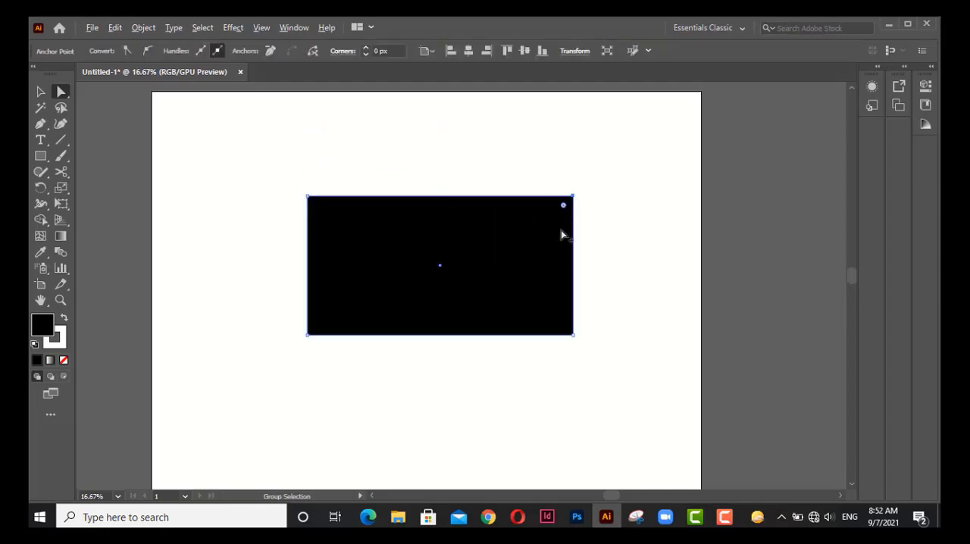
pyautogui.scroll(3, 561, 233)
pyautogui.moveTo(525, 198); pyautogui.dragTo(654, 255)
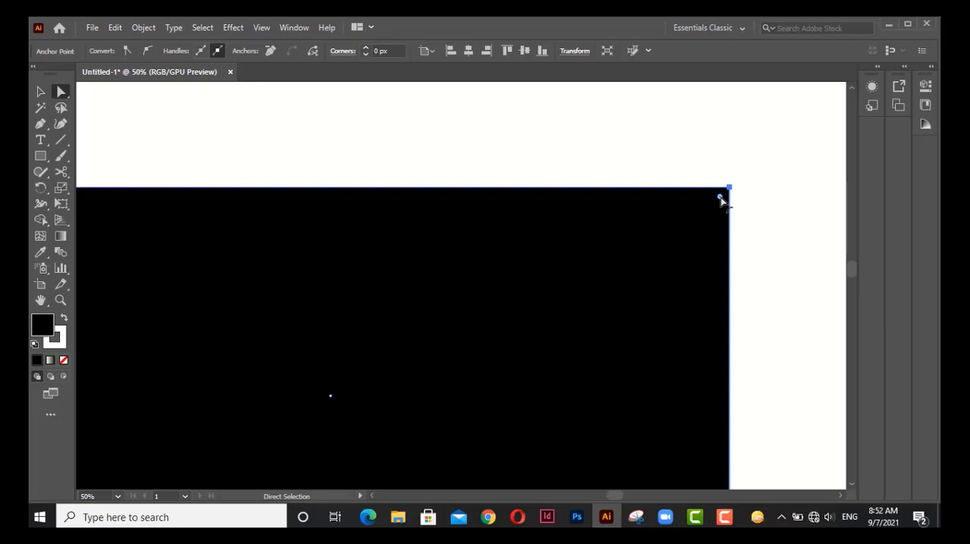
pyautogui.moveTo(720, 199); pyautogui.dragTo(450, 344)
pyautogui.hotkey('ctrl', '-')
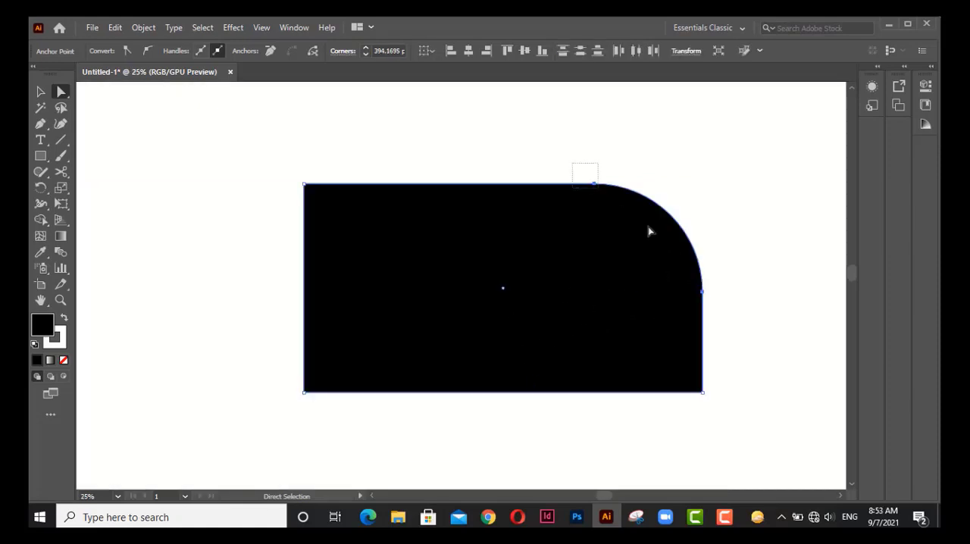
# Increase the rounding of the rectangle's top-right corner to a radius of about 761 px.
pyautogui.moveTo(649, 231); pyautogui.dragTo(739, 303)
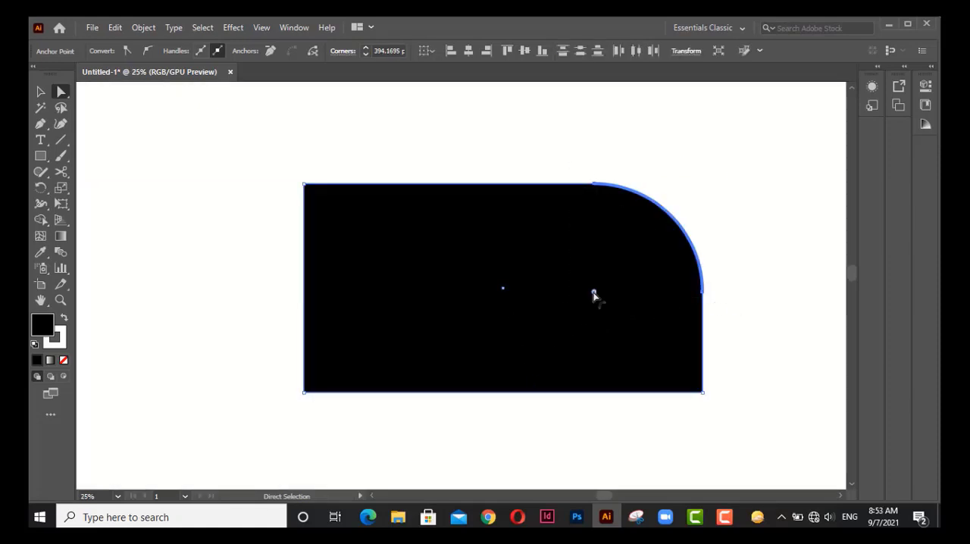
pyautogui.moveTo(593, 296); pyautogui.dragTo(444, 367)
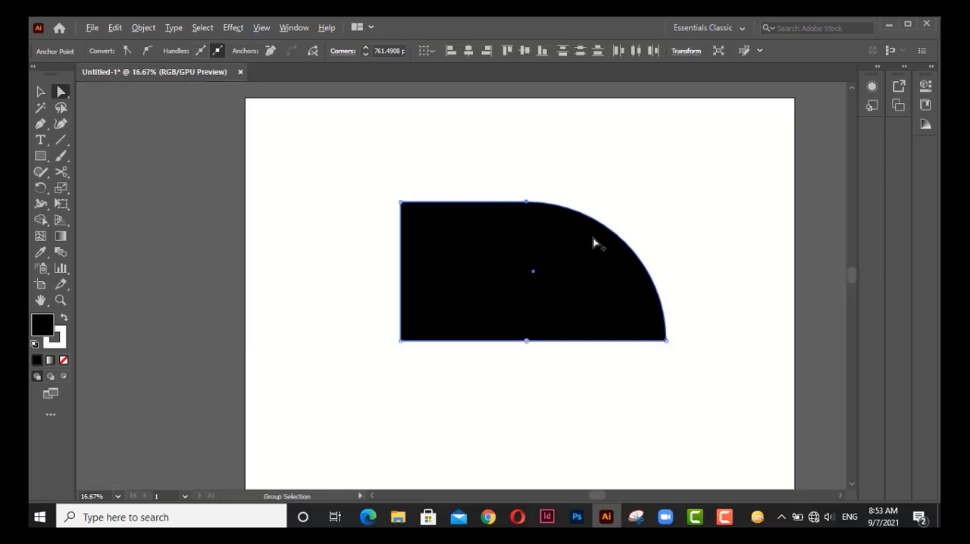
pyautogui.scroll(-1, 594, 242)
pyautogui.moveTo(591, 267); pyautogui.dragTo(605, 230)
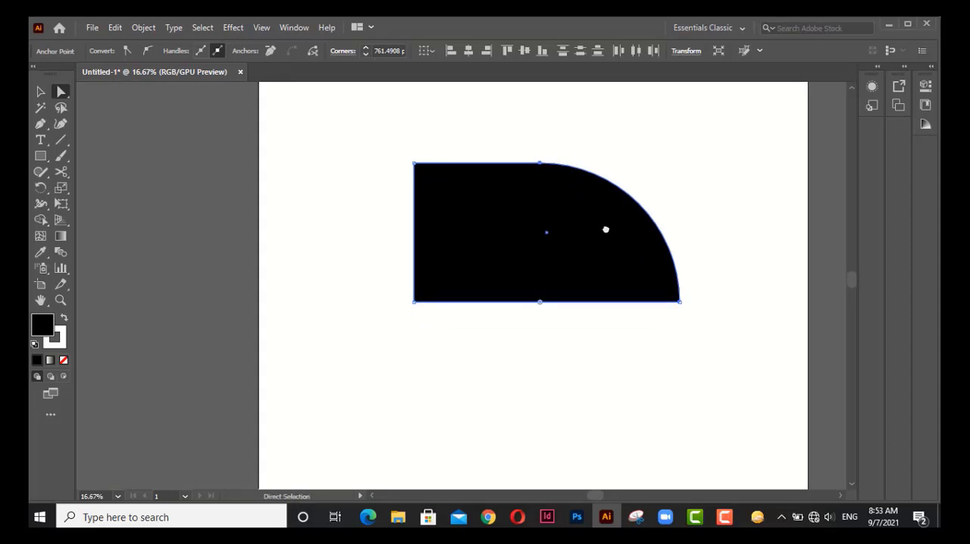
pyautogui.press('ctrl')
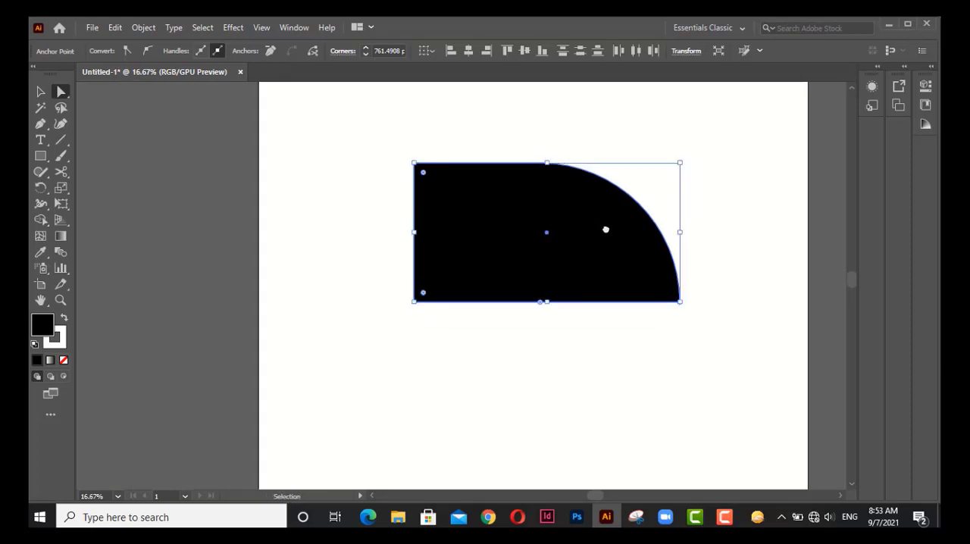
# Undo both roundings of the top-right corner and deselect the rectangle.
pyautogui.hotkey('ctrl', 'z')
pyautogui.hotkey('ctrl', 'z')
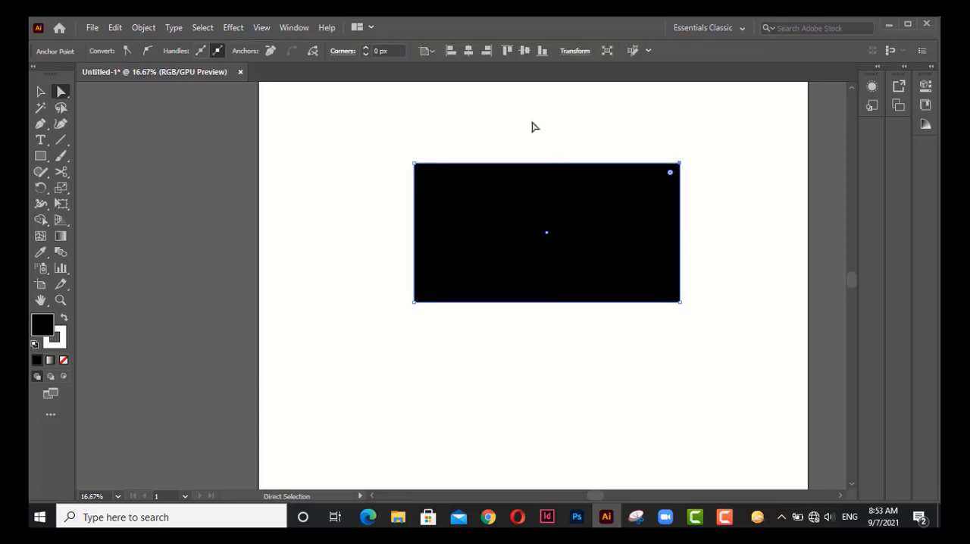
pyautogui.click(533, 126)
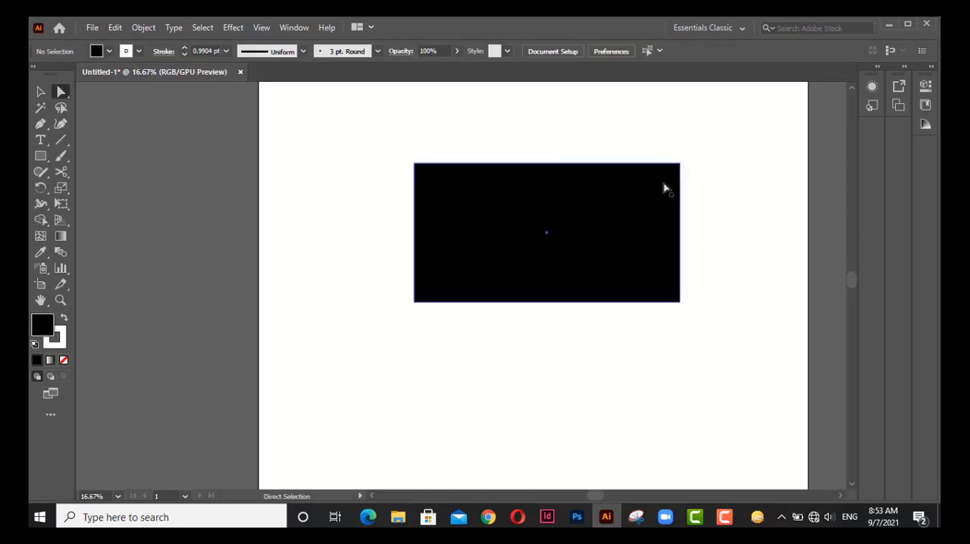
# Round all four corners of the rectangle to a radius of about 381 px, and restore the square corners.
pyautogui.click(541, 201)
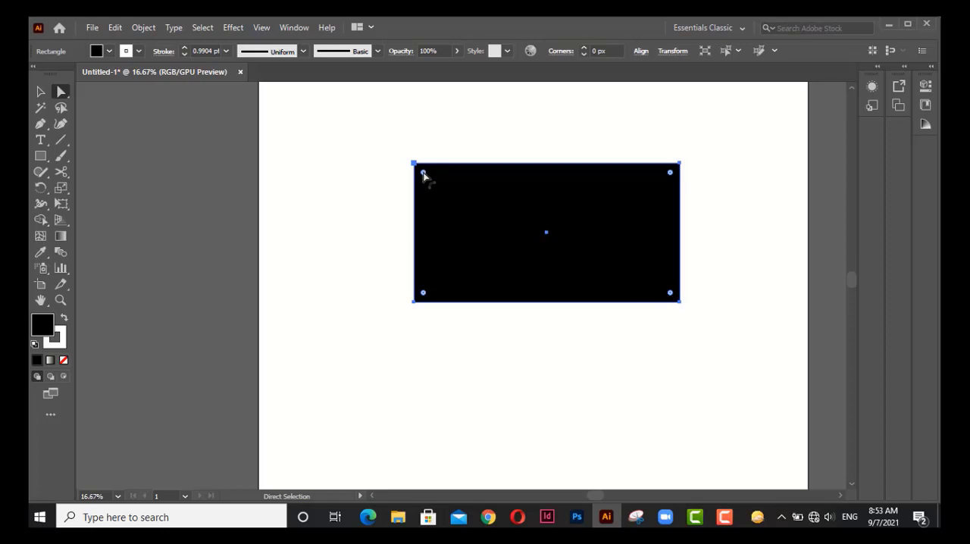
pyautogui.moveTo(426, 174); pyautogui.dragTo(569, 273)
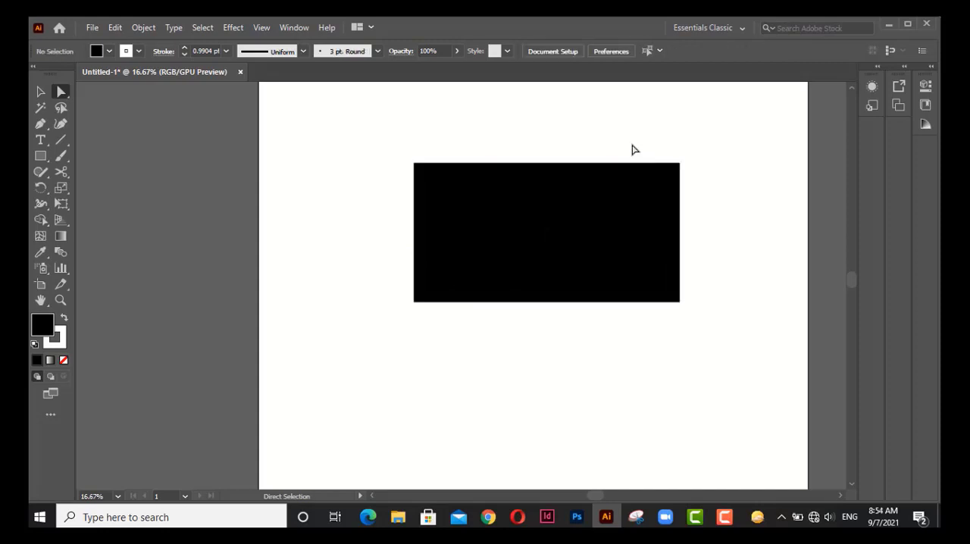
pyautogui.moveTo(631, 144); pyautogui.dragTo(735, 333)
pyautogui.click(640, 122)
# Round only the rectangle's two right corners to a radius of about 381 px, and undo the rounding.
pyautogui.moveTo(632, 133); pyautogui.dragTo(704, 333)
pyautogui.moveTo(669, 173); pyautogui.dragTo(691, 168)
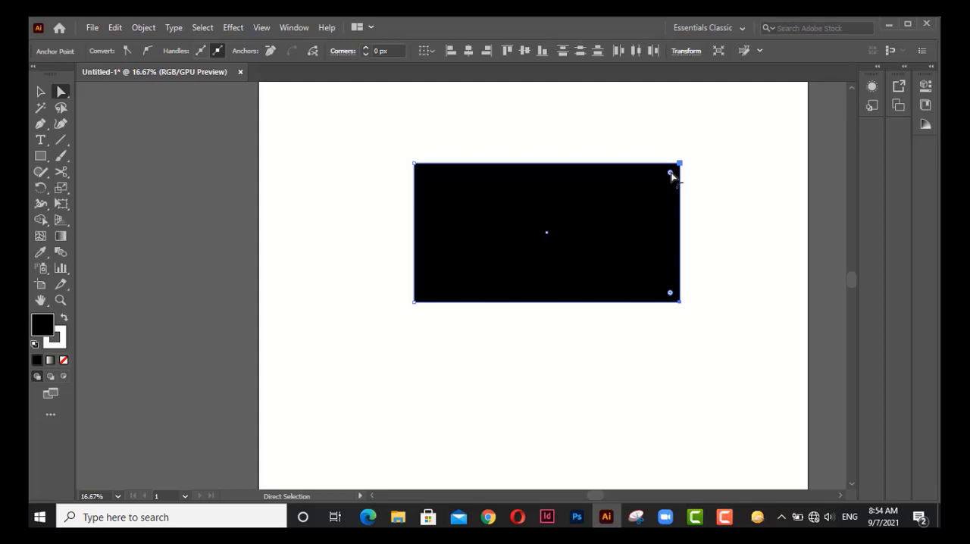
pyautogui.moveTo(670, 172); pyautogui.dragTo(565, 220)
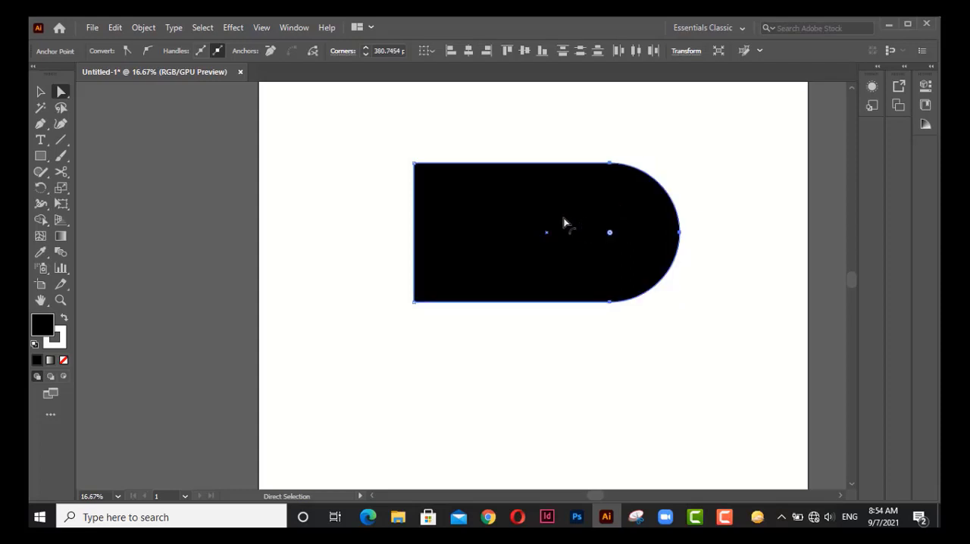
pyautogui.click(573, 137)
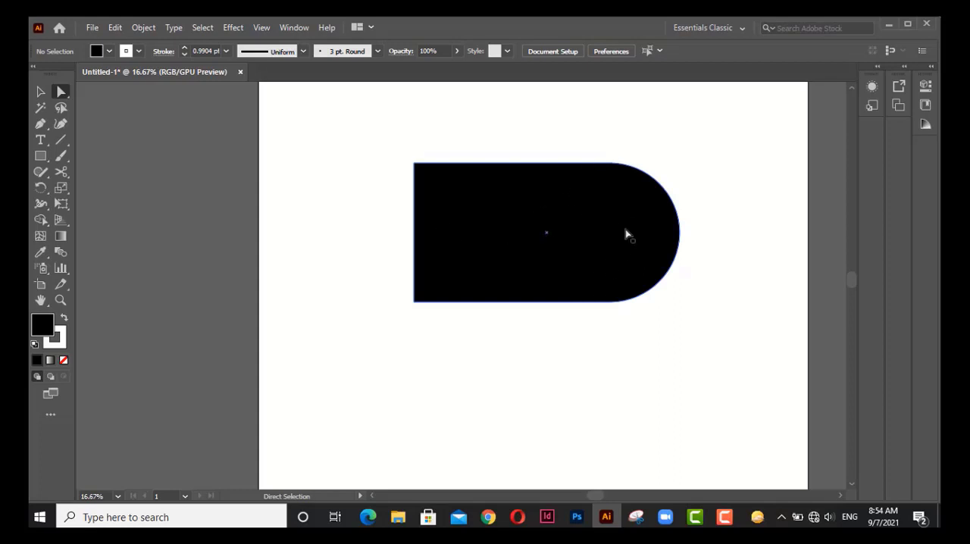
pyautogui.hotkey('ctrl', 'z')
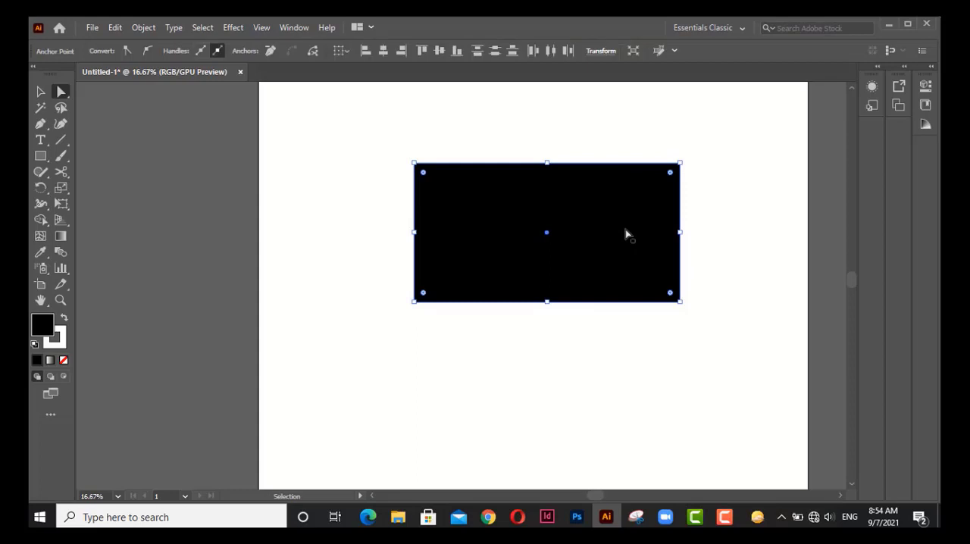
pyautogui.click(598, 147)
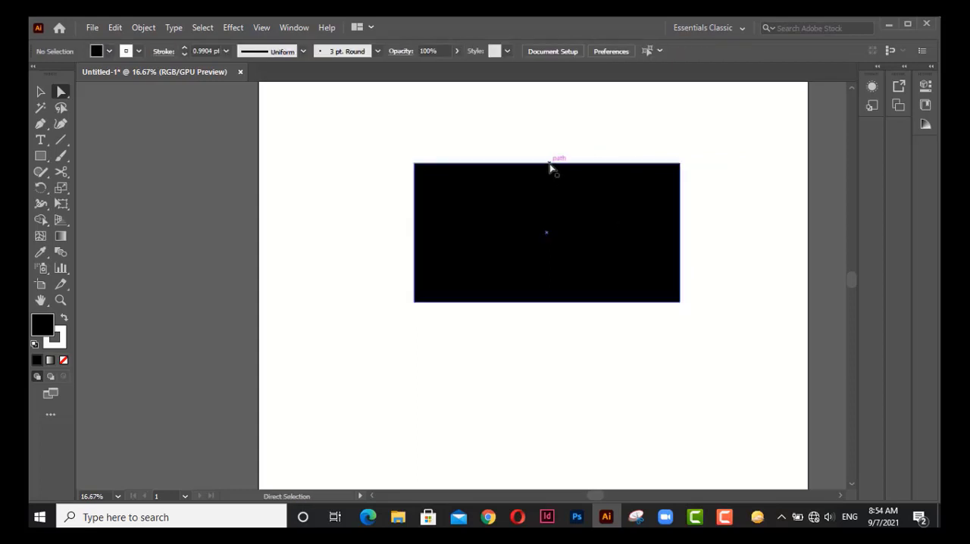
# Stretch the rectangle upward by moving its two top anchor points together, and undo the stretch.
pyautogui.click(551, 168)
pyautogui.keyDown('alt'); pyautogui.click(557, 174); pyautogui.keyUp('alt')
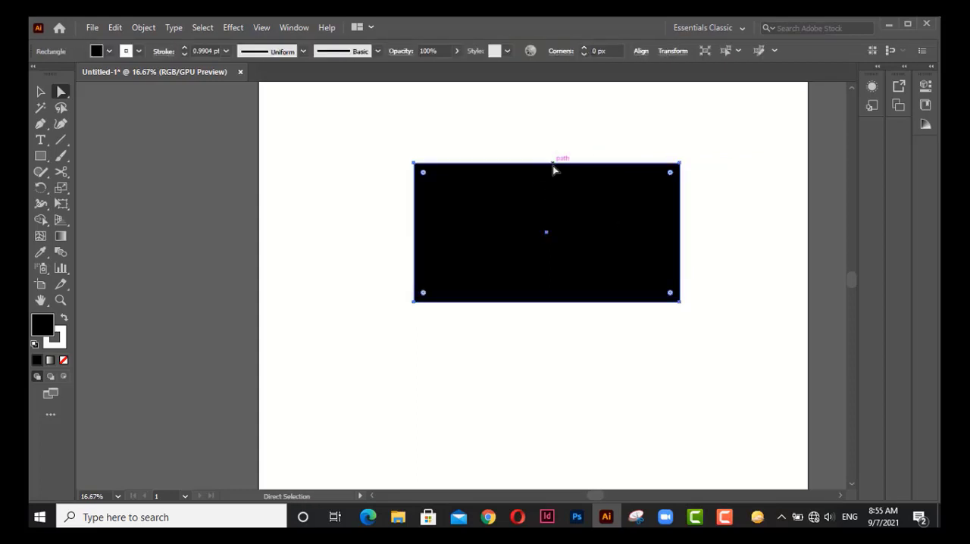
pyautogui.scroll(-1, 556, 181)
pyautogui.moveTo(554, 179); pyautogui.dragTo(543, 250)
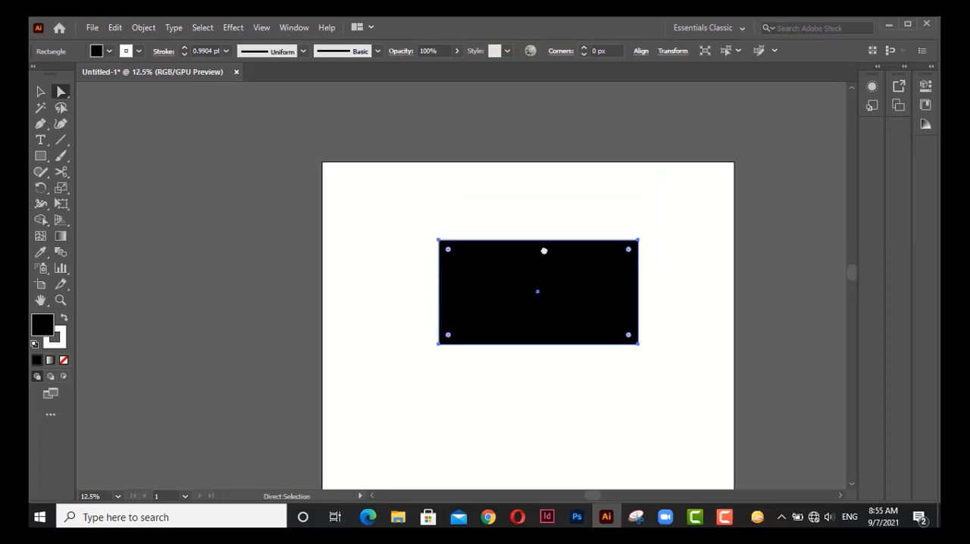
pyautogui.click(543, 241)
pyautogui.click(465, 225)
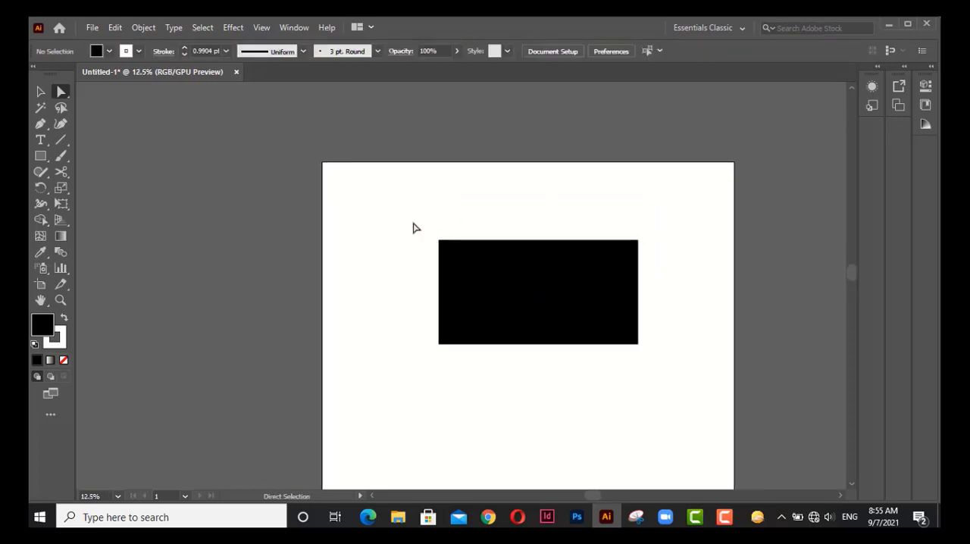
pyautogui.moveTo(405, 228); pyautogui.dragTo(654, 265)
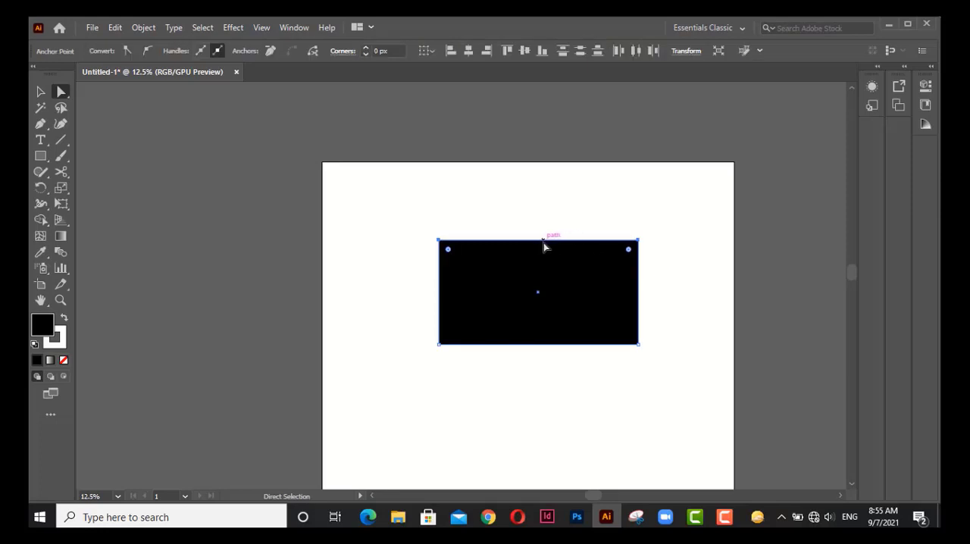
pyautogui.moveTo(543, 243); pyautogui.dragTo(547, 186)
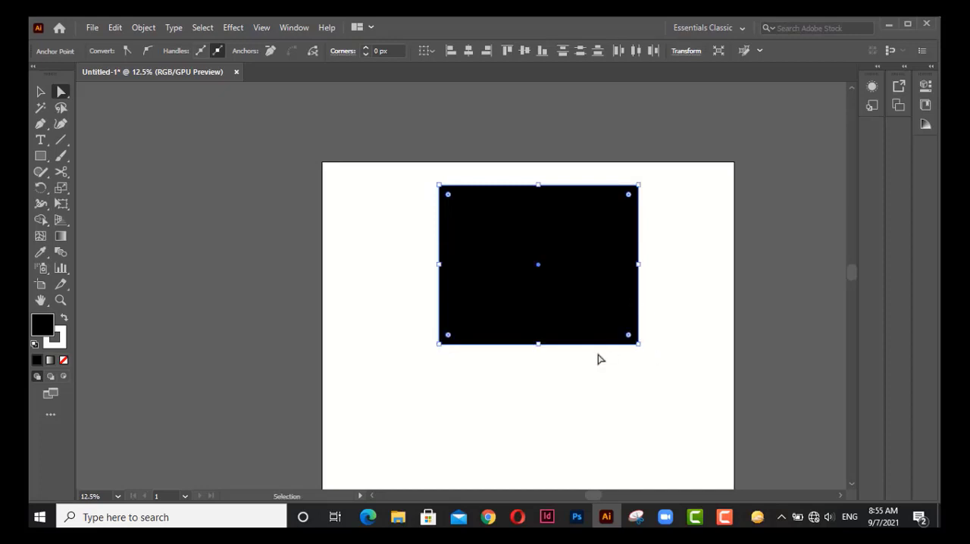
pyautogui.hotkey('ctrl', 'z')
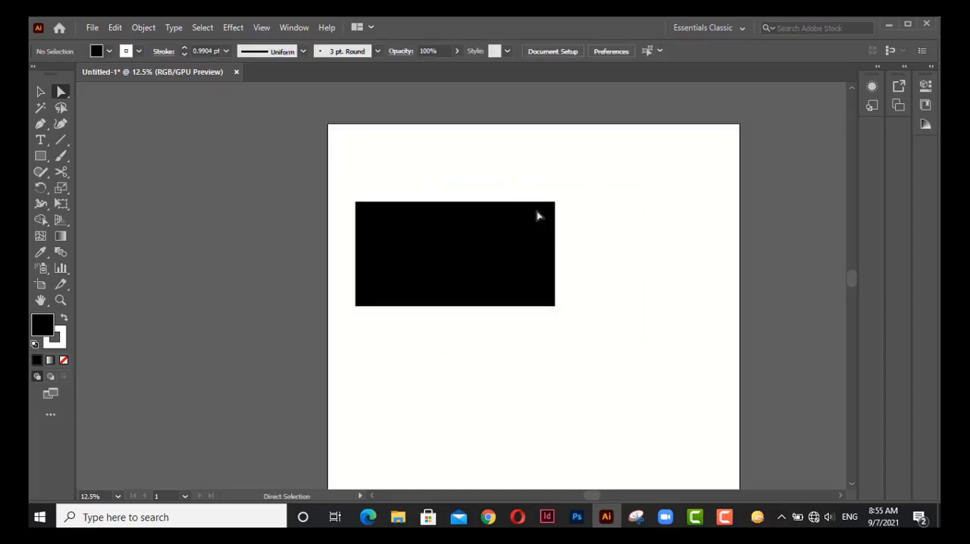
# Move the rectangle's two right anchor points outward and down, placing the lower one at about X 2808 px, Y 1715 px.
pyautogui.click(537, 216)
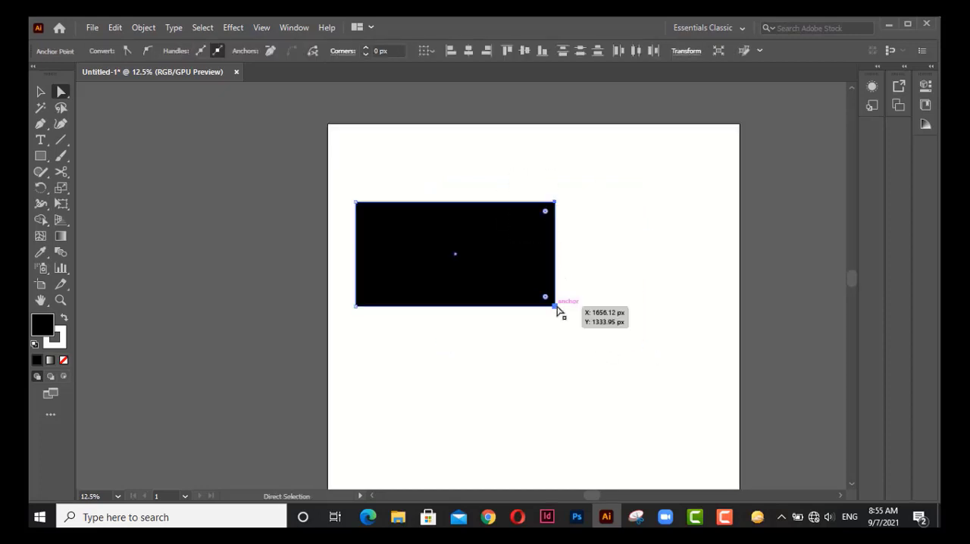
pyautogui.moveTo(556, 306); pyautogui.dragTo(713, 357)
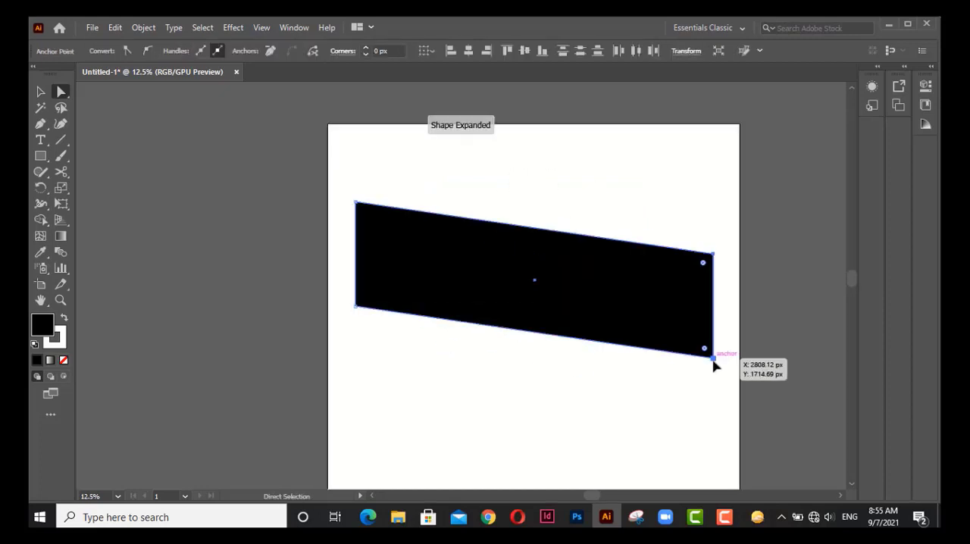
# Draw a solid black horizontal rectangle near the middle of the blank artboard.
pyautogui.click(643, 205)
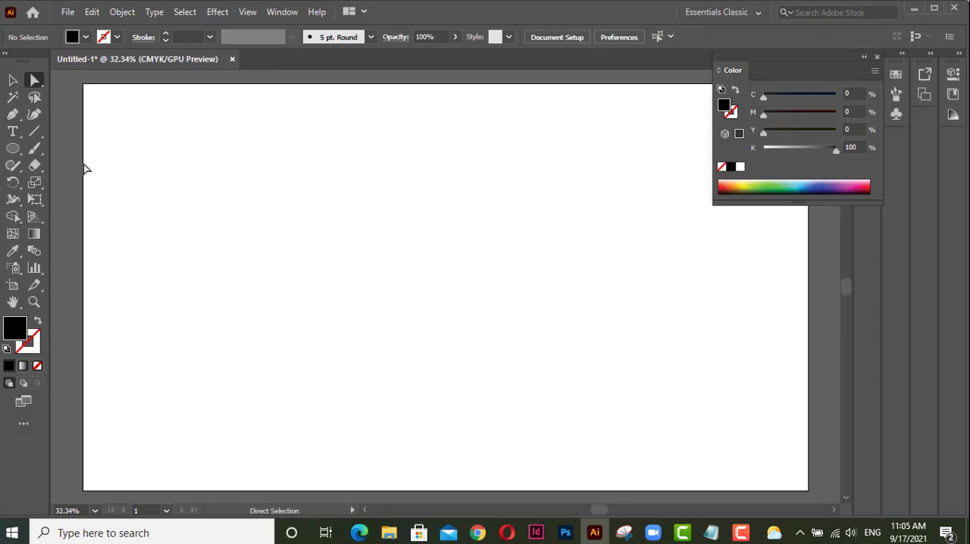
pyautogui.click(12, 149)
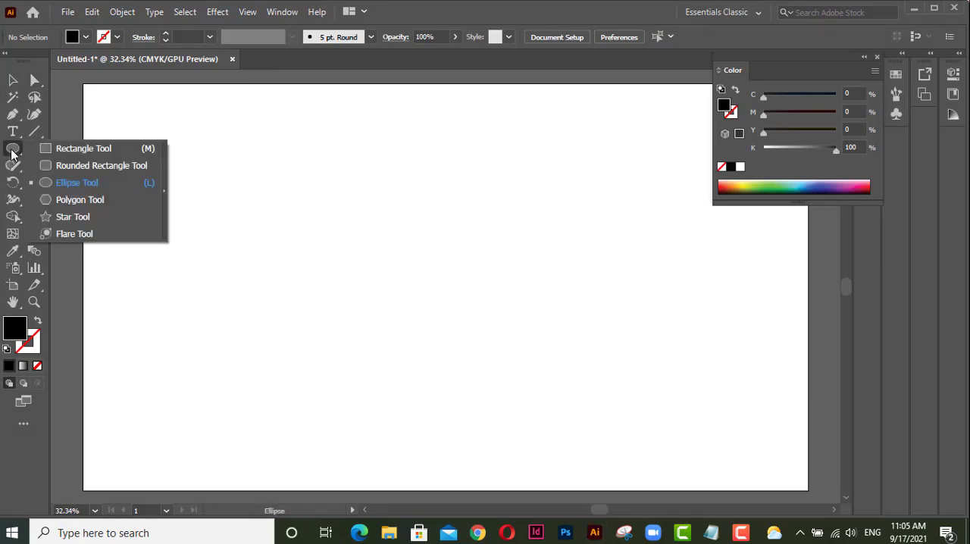
pyautogui.click(63, 148)
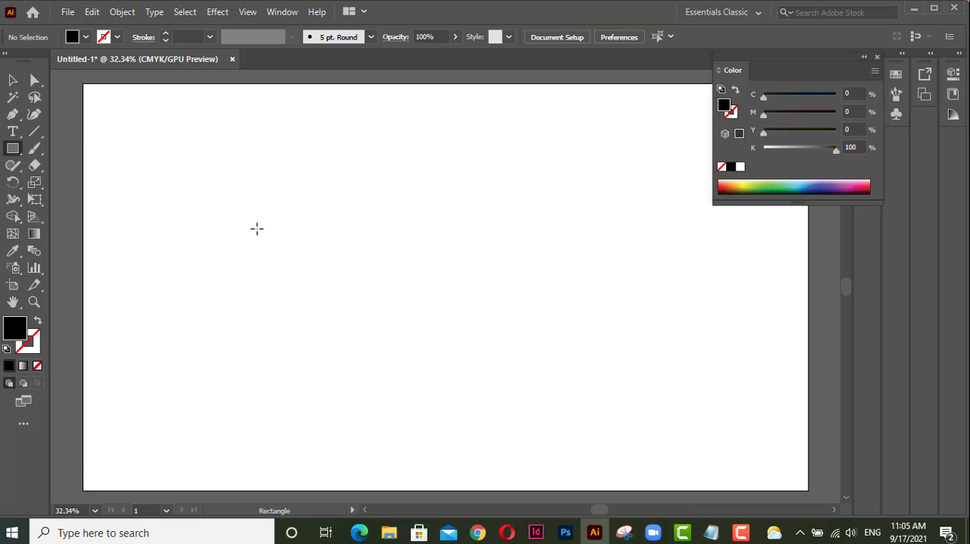
pyautogui.moveTo(257, 228)
pyautogui.mouseDown()
pyautogui.moveTo(442, 312)
pyautogui.moveTo(556, 346)
pyautogui.moveTo(536, 350)
pyautogui.mouseUp()
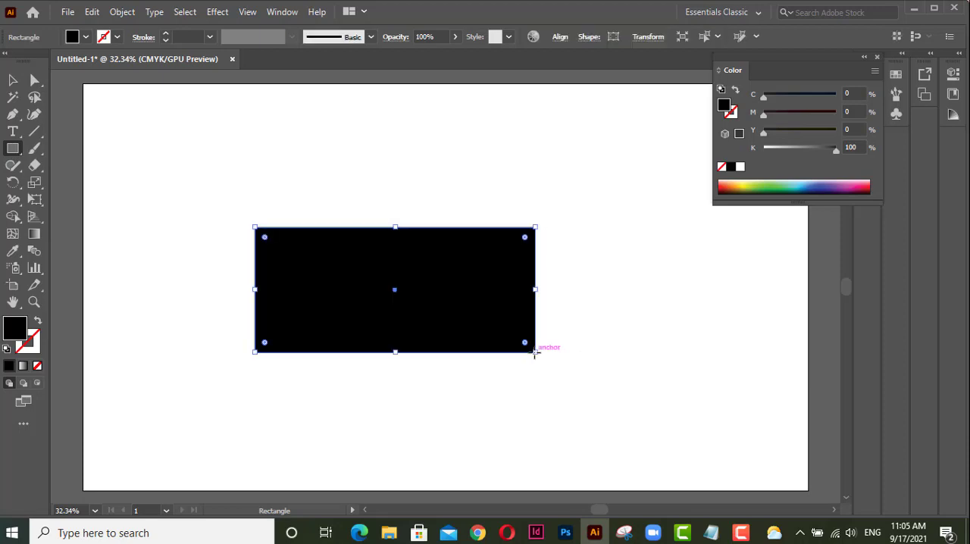
# Add an anchor point at the midpoint of the rectangle's top edge with the Add Anchor Point Tool.
pyautogui.click(16, 115)
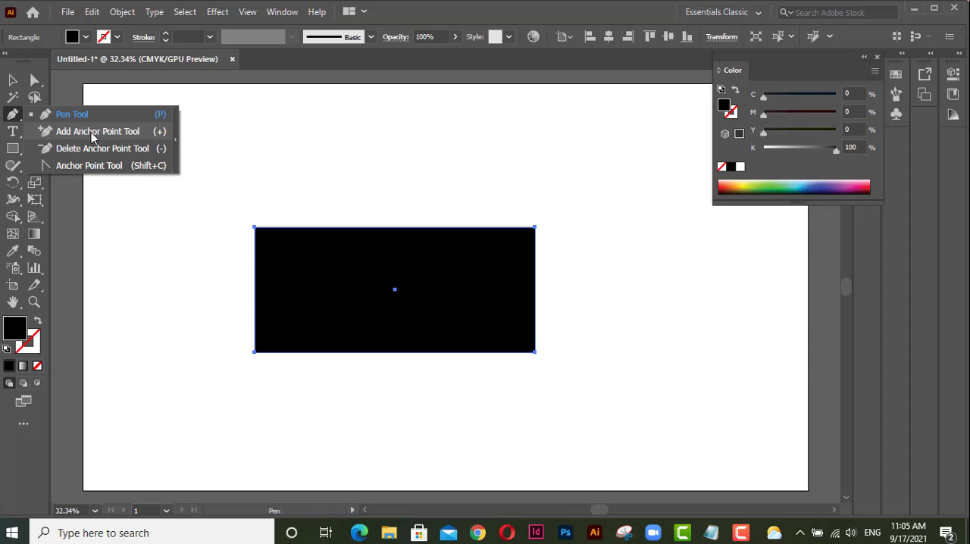
pyautogui.click(92, 133)
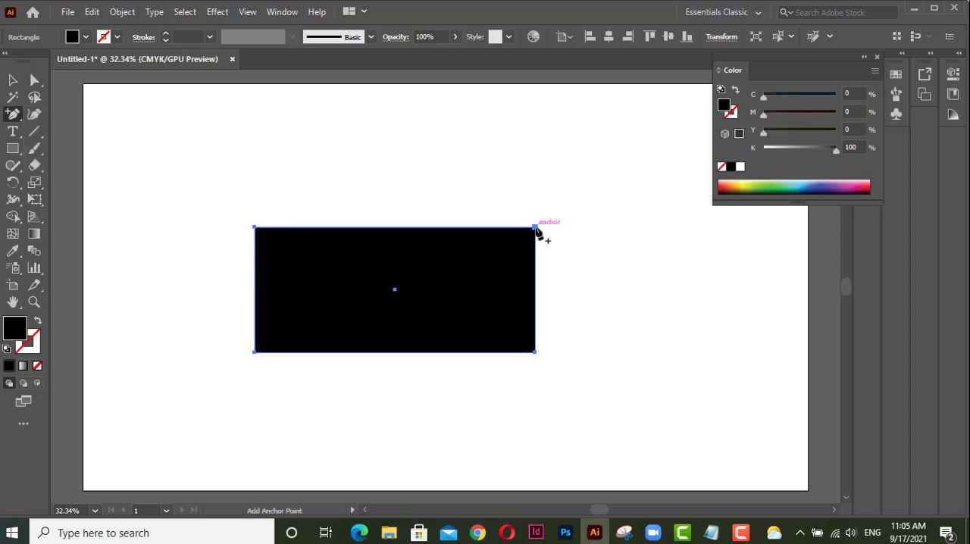
pyautogui.click(395, 227)
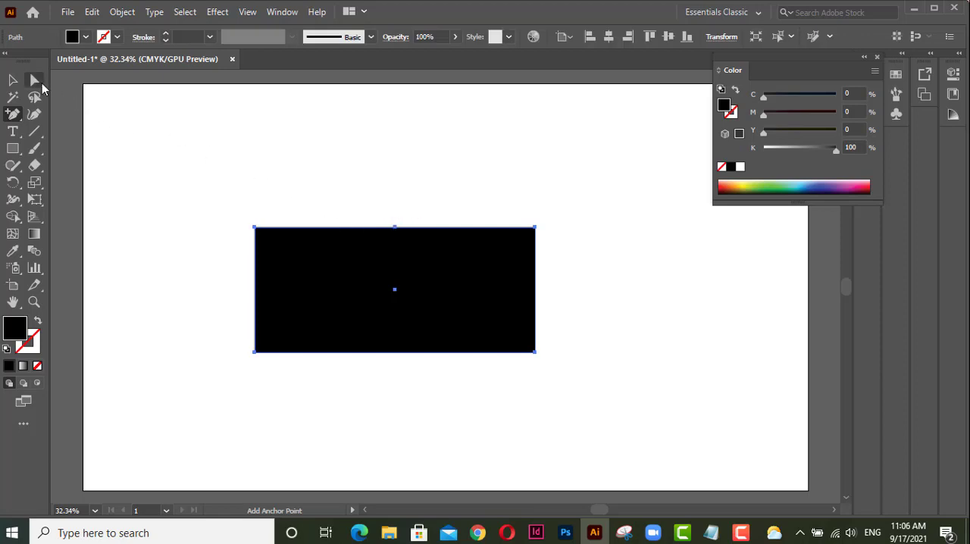
# Move only the added top-edge anchor point straight down about 166 px to the rectangle's center, forming a V-shaped notch.
pyautogui.click(35, 81)
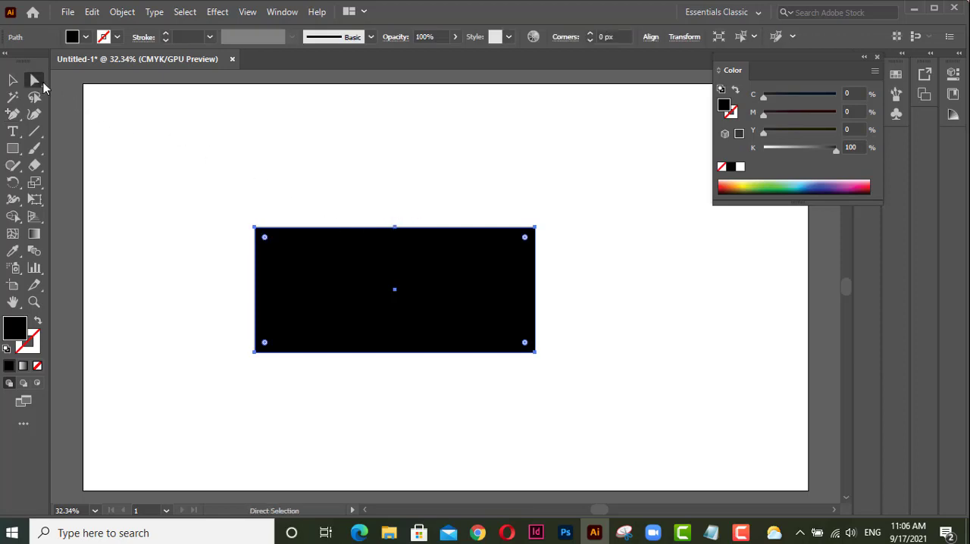
pyautogui.click(394, 227)
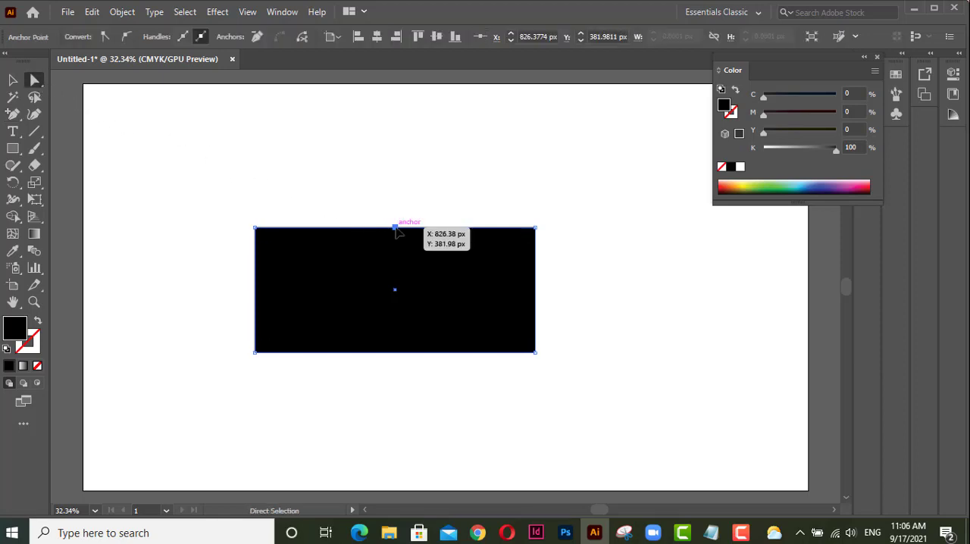
pyautogui.moveTo(395, 228); pyautogui.dragTo(394, 290)
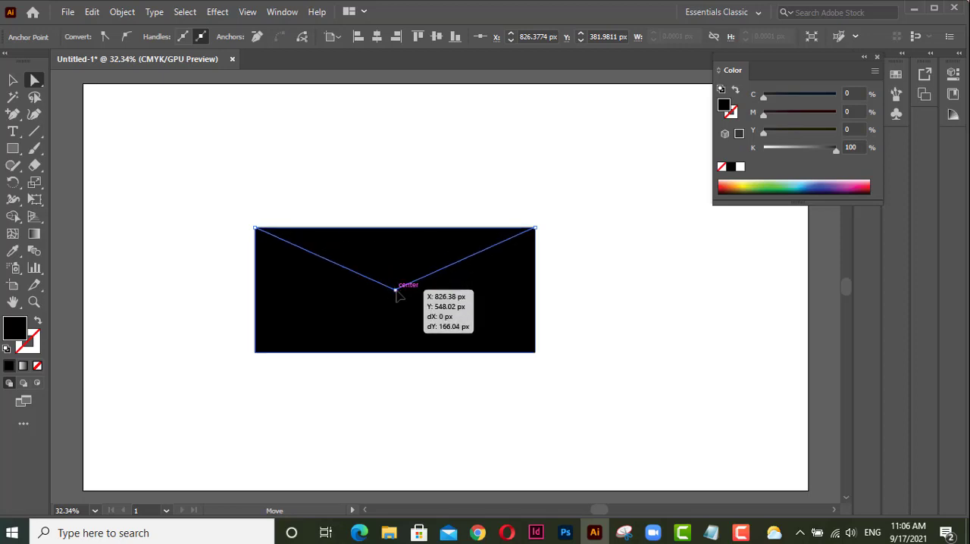
pyautogui.moveTo(395, 290); pyautogui.dragTo(394, 290)
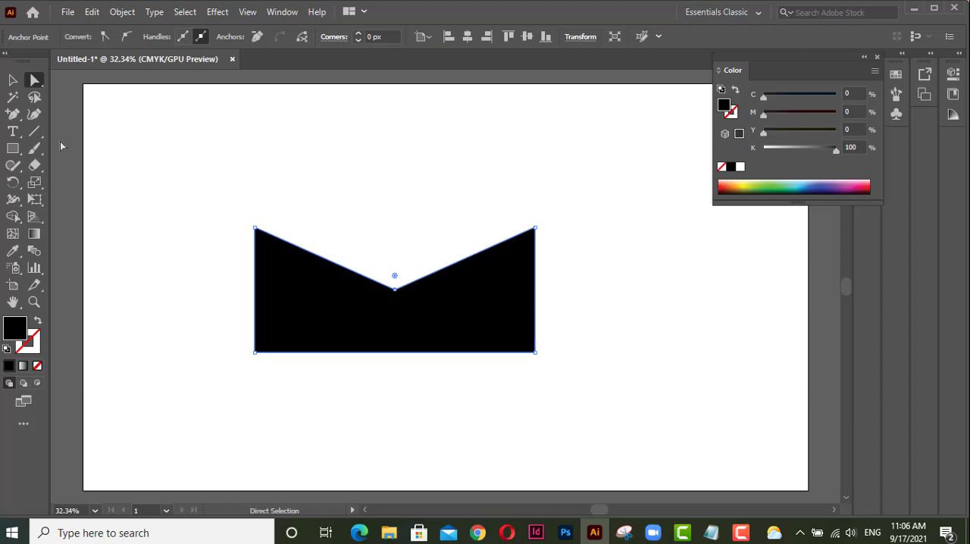
# Draw a thin black rectangle across the top of the notch, spanning the full width of the envelope shape, and deselect it.
pyautogui.click(12, 149)
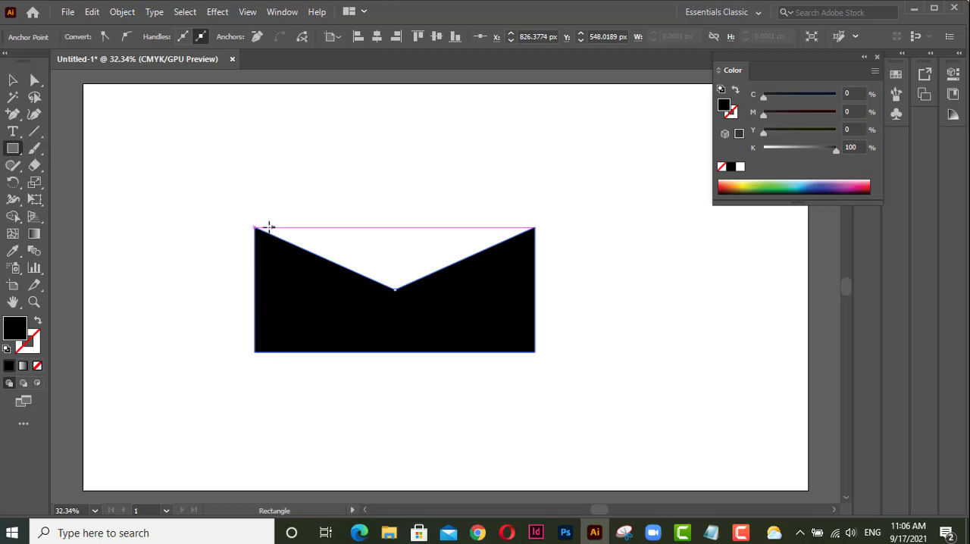
pyautogui.moveTo(254, 228); pyautogui.dragTo(536, 235)
pyautogui.press('v')
pyautogui.click(193, 164)
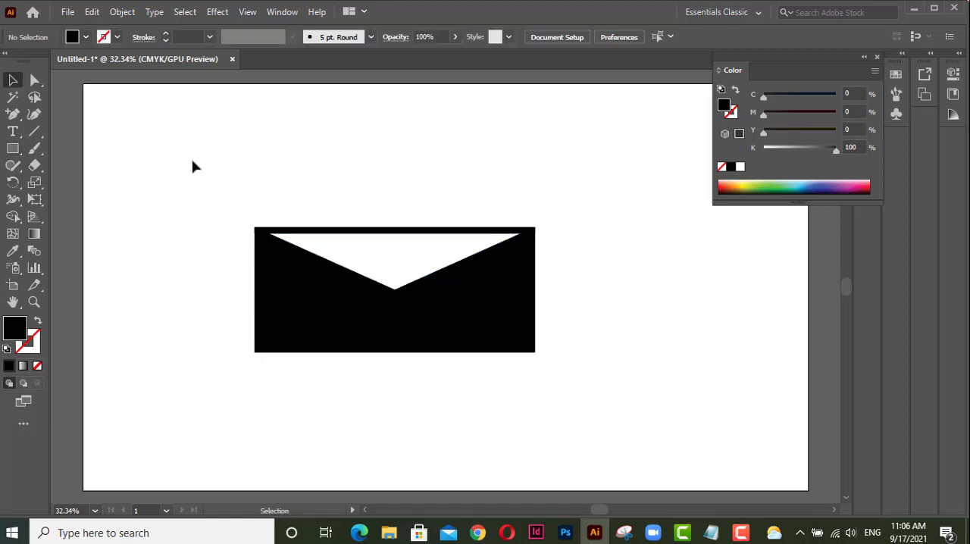
# Select both pieces of the envelope shape and delete them from the artboard.
pyautogui.scroll(2, 443, 310)
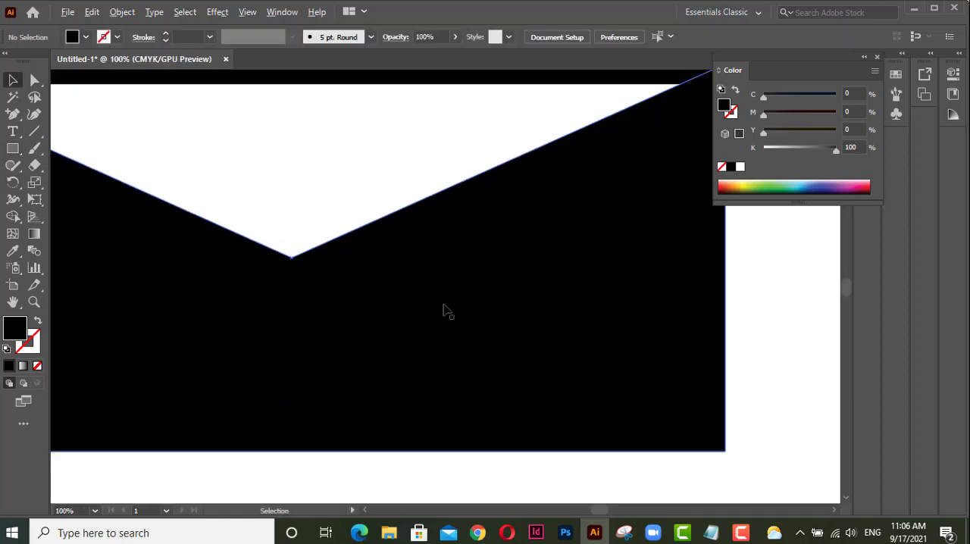
pyautogui.scroll(-1, 443, 310)
pyautogui.scroll(-1, 461, 246)
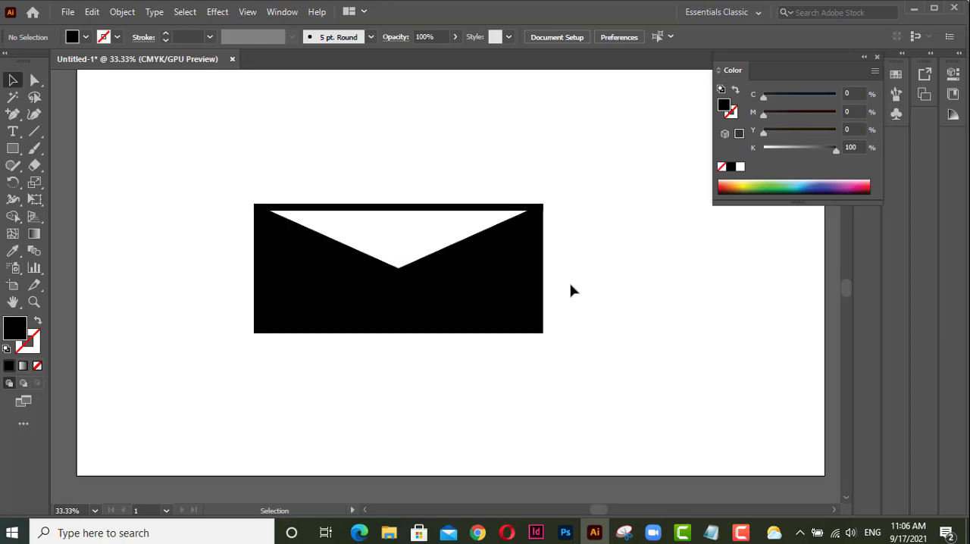
pyautogui.scroll(-1, 572, 291)
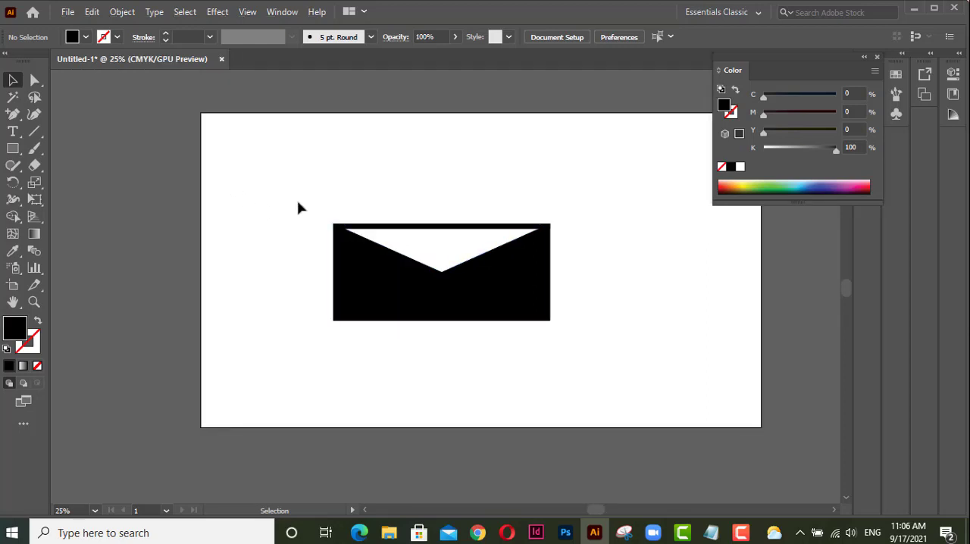
pyautogui.moveTo(295, 201); pyautogui.dragTo(584, 358)
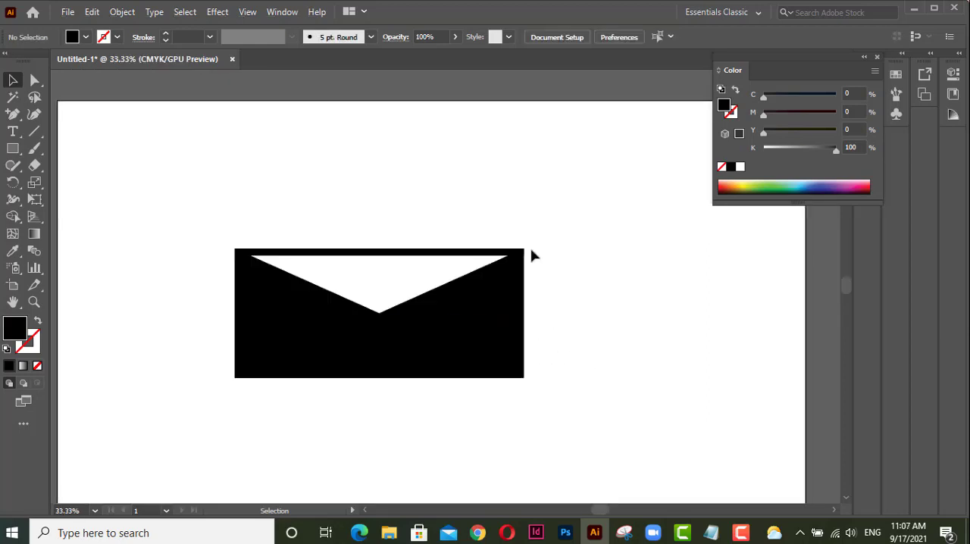
pyautogui.click(455, 361)
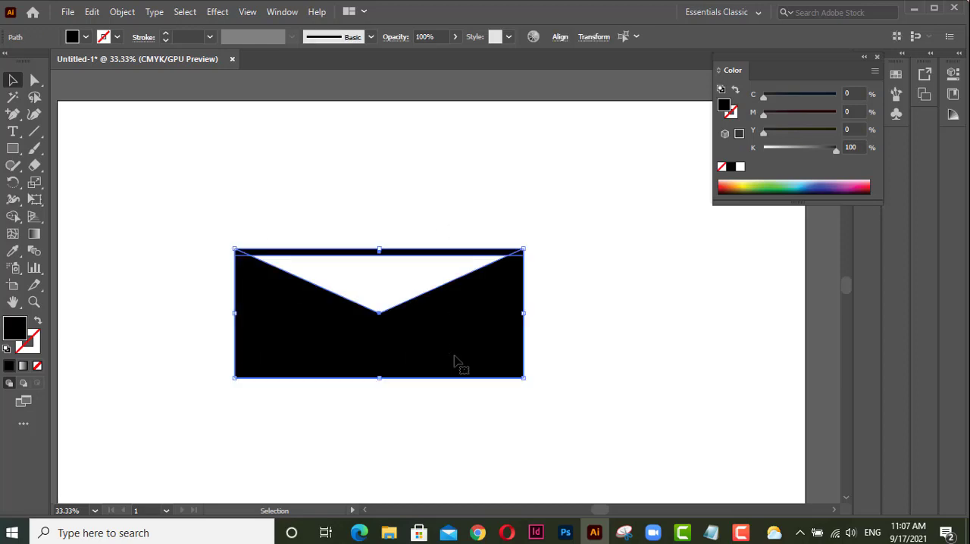
pyautogui.press('Delete')
# Draw a solid black circle near the middle of the artboard with the Ellipse Tool.
pyautogui.moveTo(12, 149); pyautogui.dragTo(84, 188)
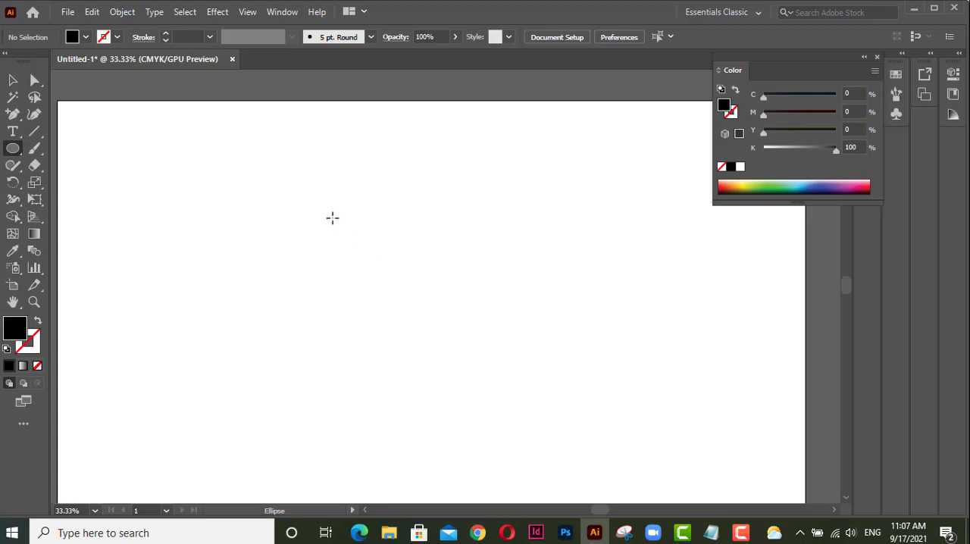
pyautogui.moveTo(331, 217); pyautogui.dragTo(457, 361)
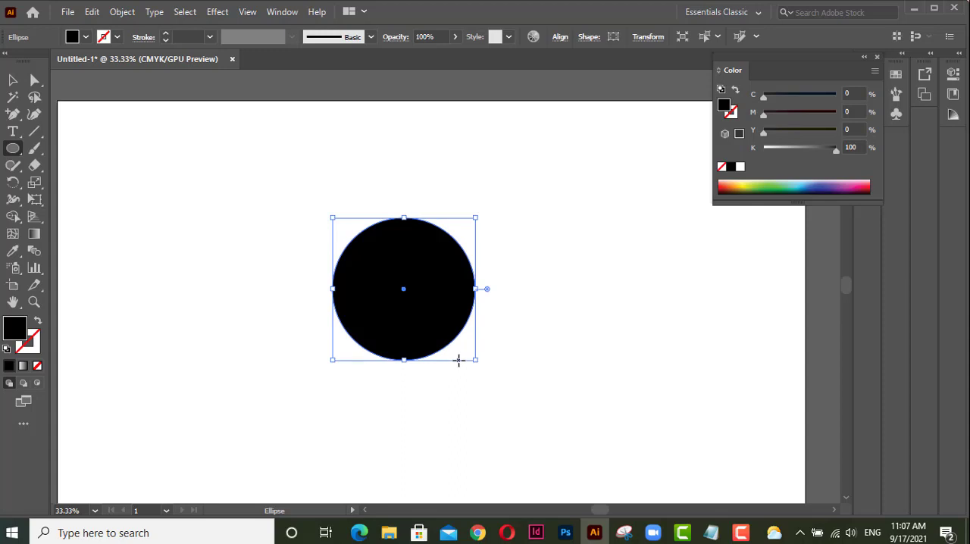
# Distort the circle's upper half by tilting the top anchor's direction handles and swinging the side anchors' upper handles outward.
pyautogui.press('a')
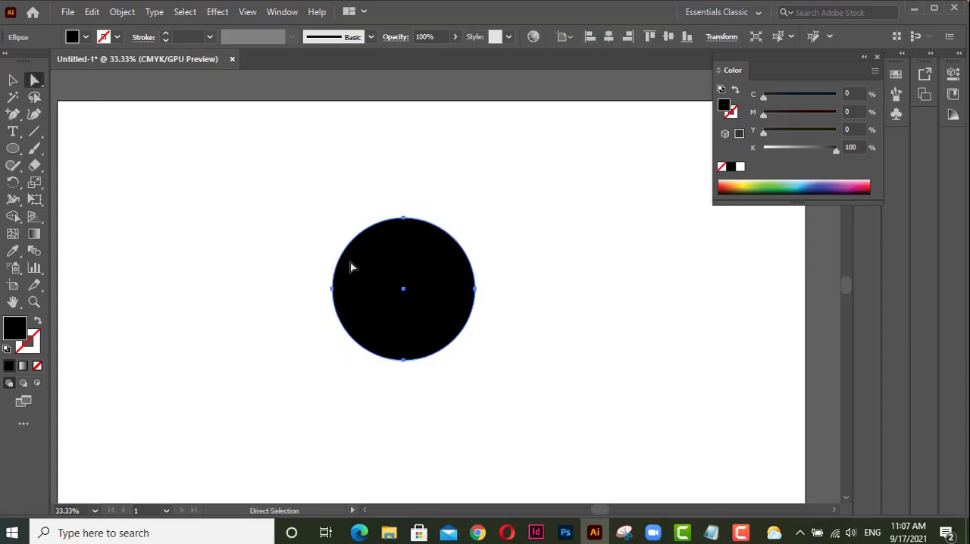
pyautogui.click(403, 217)
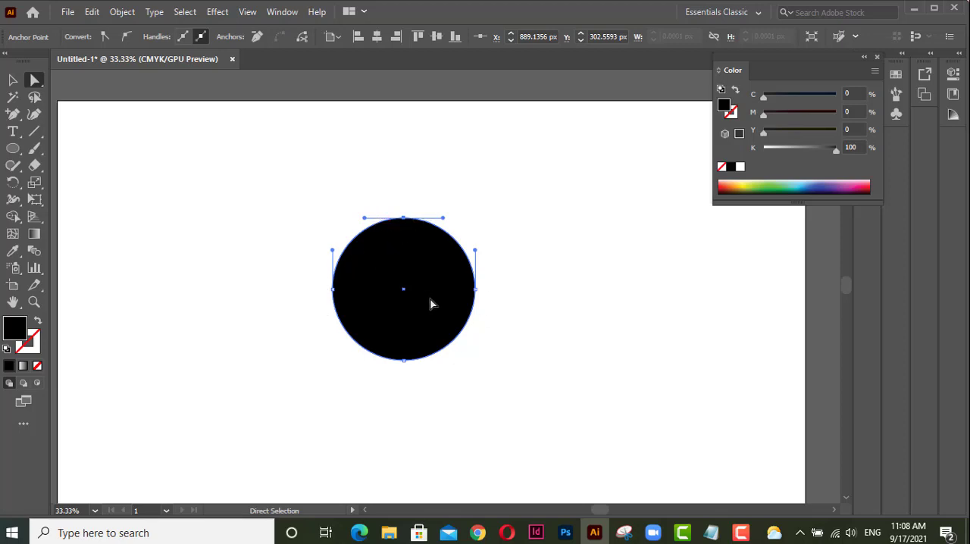
pyautogui.click(402, 219)
pyautogui.moveTo(445, 222); pyautogui.dragTo(501, 260)
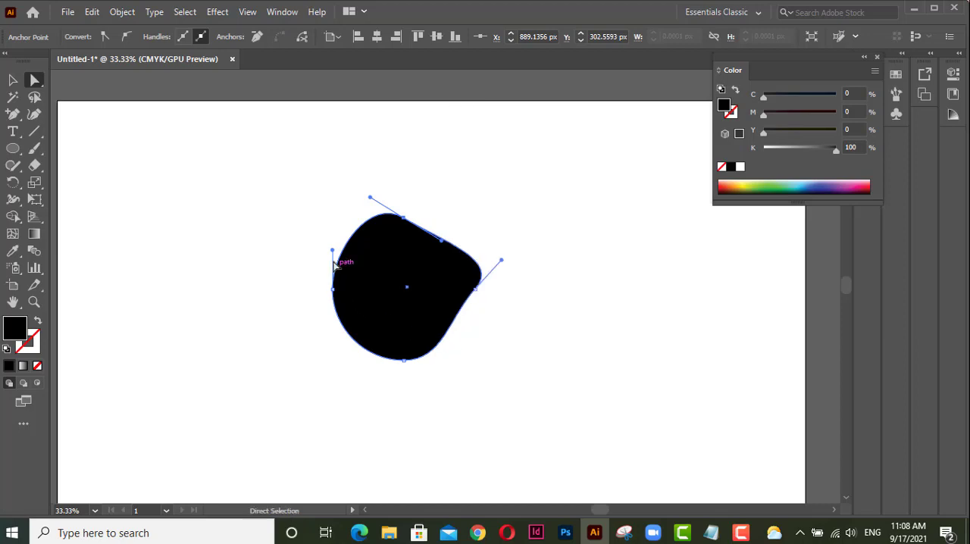
pyautogui.moveTo(332, 251); pyautogui.dragTo(315, 261)
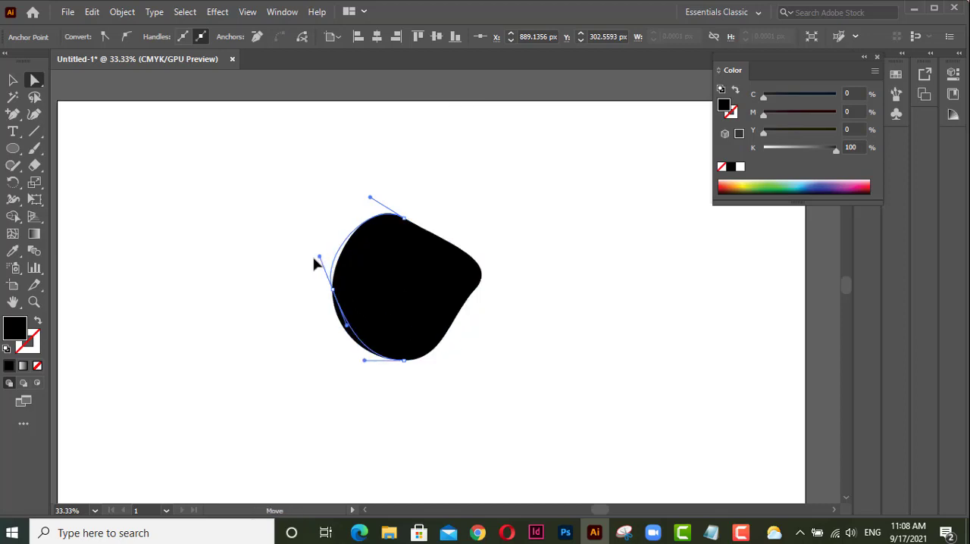
# Reshape the bottom curve by lengthening the bottom anchor's direction handles, and bring the top anchor's handles almost level.
pyautogui.click(404, 360)
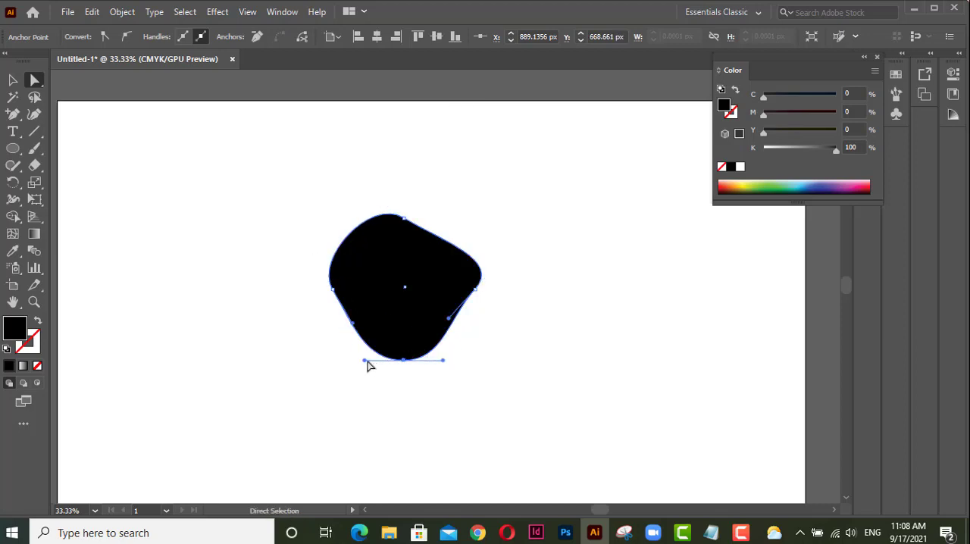
pyautogui.moveTo(364, 366); pyautogui.dragTo(352, 384)
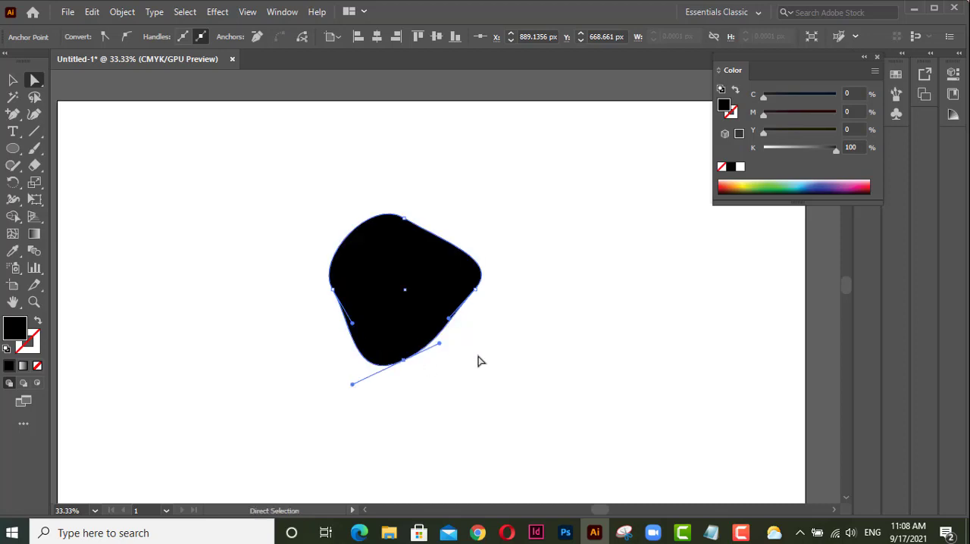
pyautogui.moveTo(440, 344); pyautogui.dragTo(459, 367)
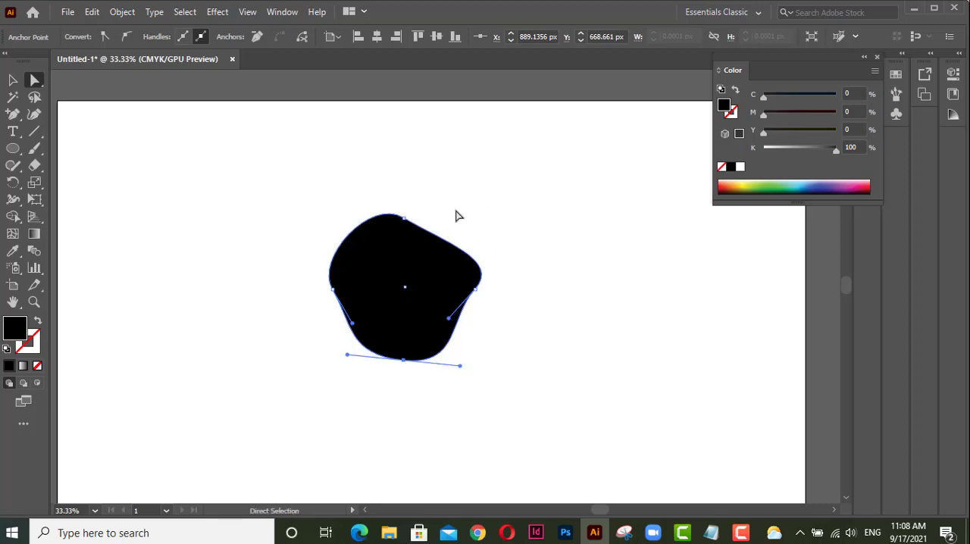
pyautogui.click(403, 219)
pyautogui.moveTo(367, 201); pyautogui.dragTo(359, 214)
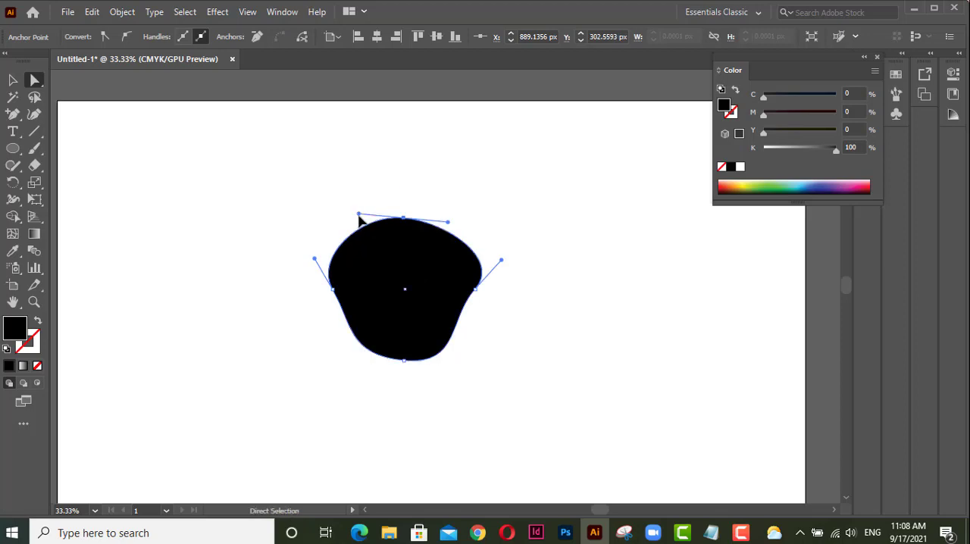
# Select the whole distorted circle and delete it.
pyautogui.click(521, 226)
pyautogui.moveTo(311, 193); pyautogui.dragTo(429, 316)
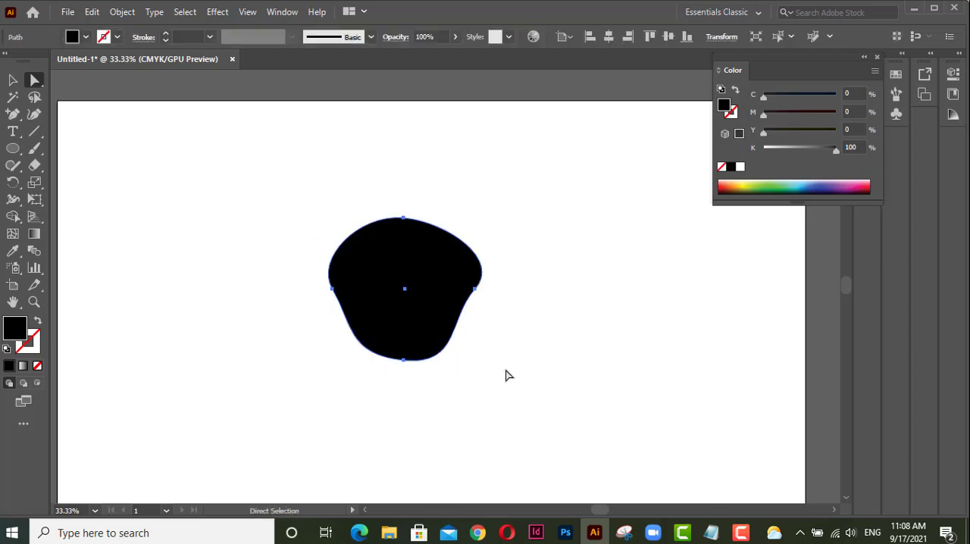
pyautogui.press('Delete')
# Draw a new solid black circle and select its top anchor point with Direct Selection to expose its direction handles.
pyautogui.press('l')
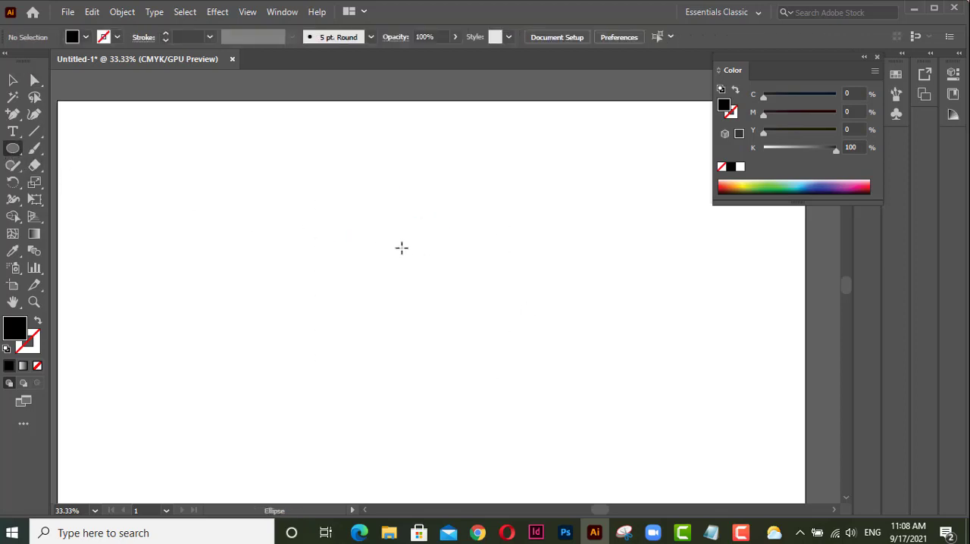
pyautogui.moveTo(349, 224); pyautogui.dragTo(474, 381)
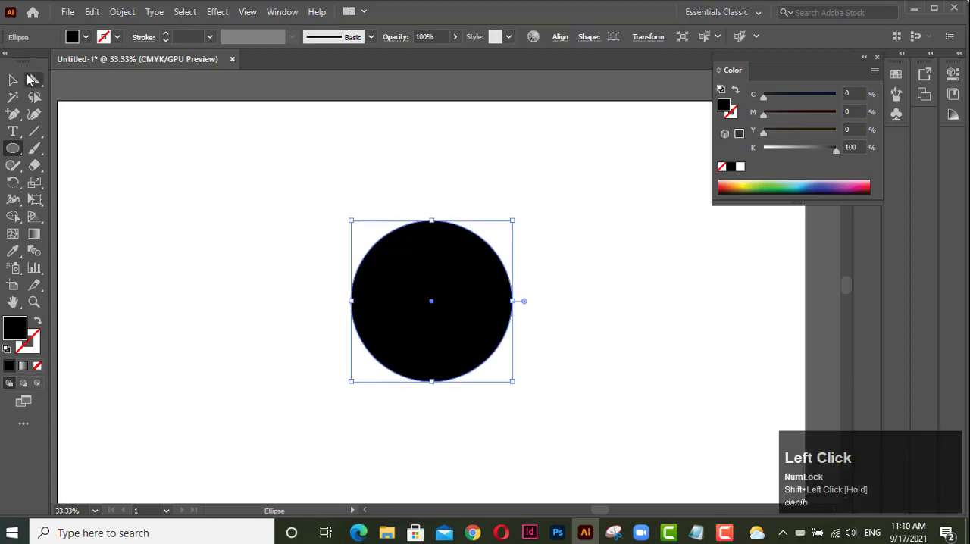
pyautogui.click(34, 79)
pyautogui.click(431, 221)
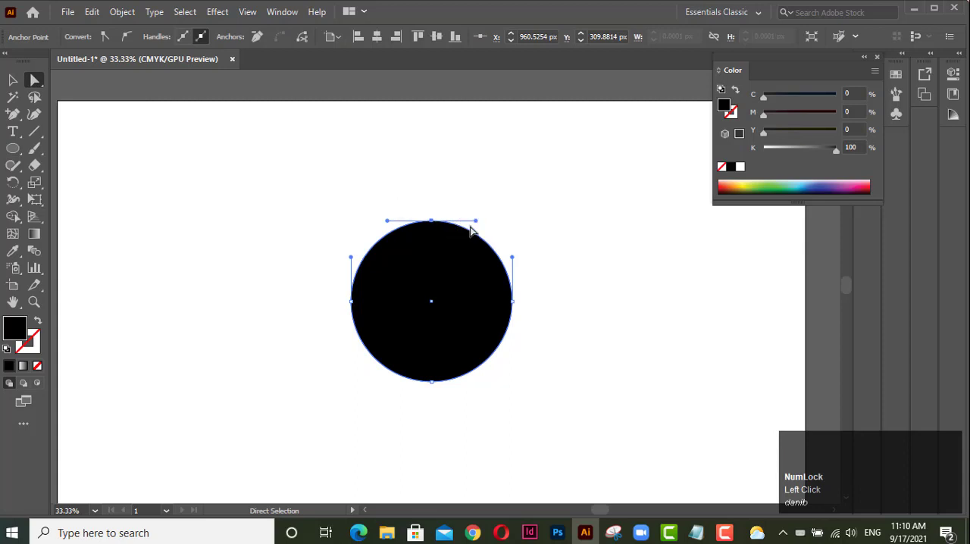
# Tilt the top anchor's linked direction handles by pulling the right one downward, and undo the change.
pyautogui.moveTo(476, 224); pyautogui.dragTo(472, 239)
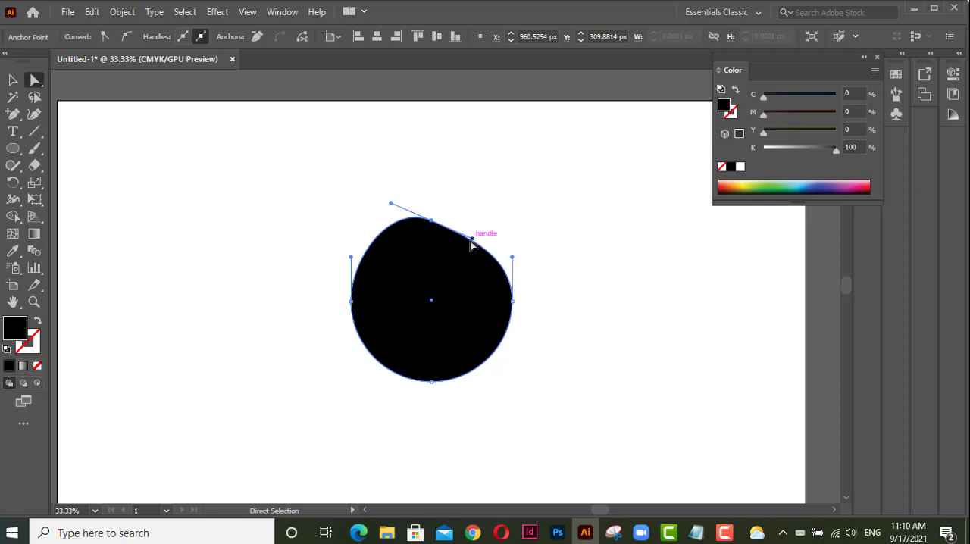
pyautogui.hotkey('ctrl', 'z')
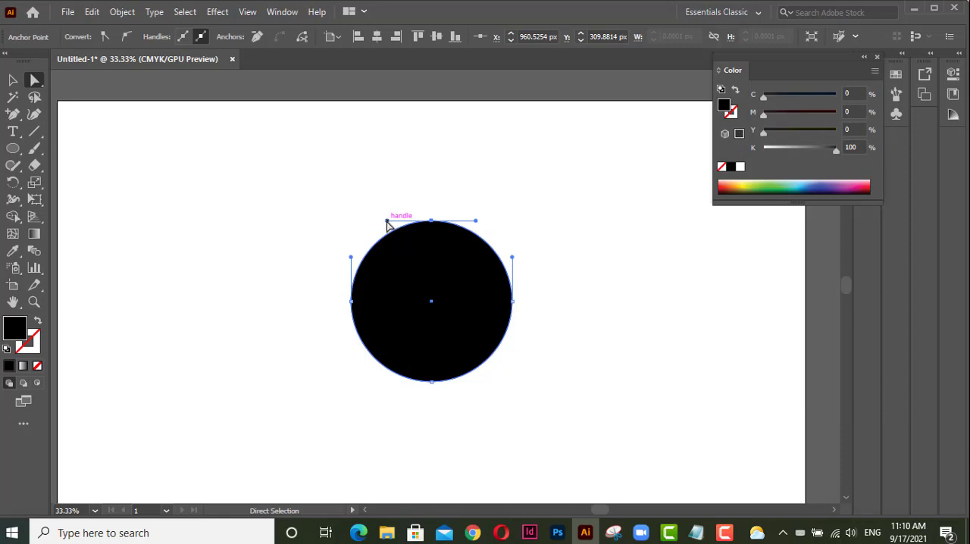
# Raise the top anchor's left and right direction handles independently to form a shallow notch at the top of the circle.
pyautogui.moveTo(387, 224); pyautogui.dragTo(363, 200)
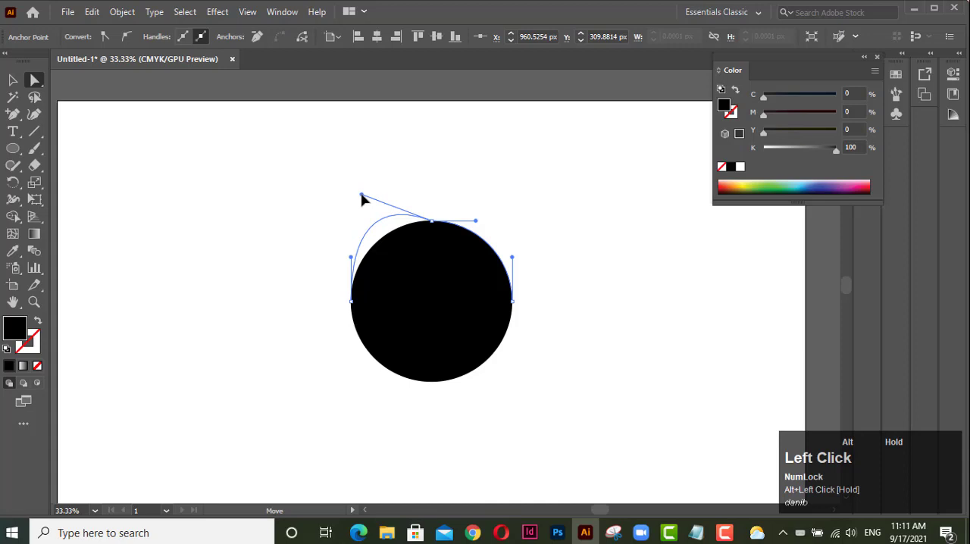
pyautogui.moveTo(361, 198); pyautogui.dragTo(362, 197)
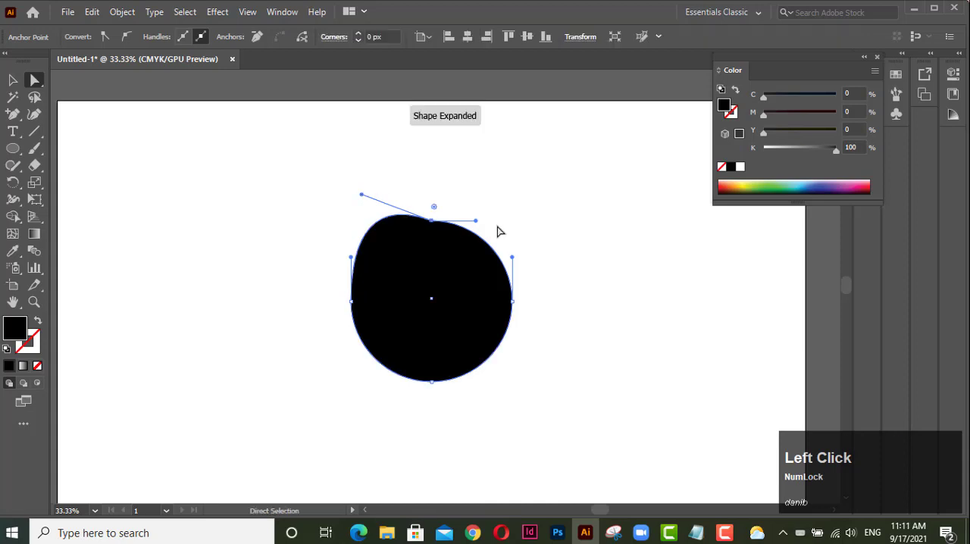
pyautogui.moveTo(476, 223); pyautogui.dragTo(502, 197)
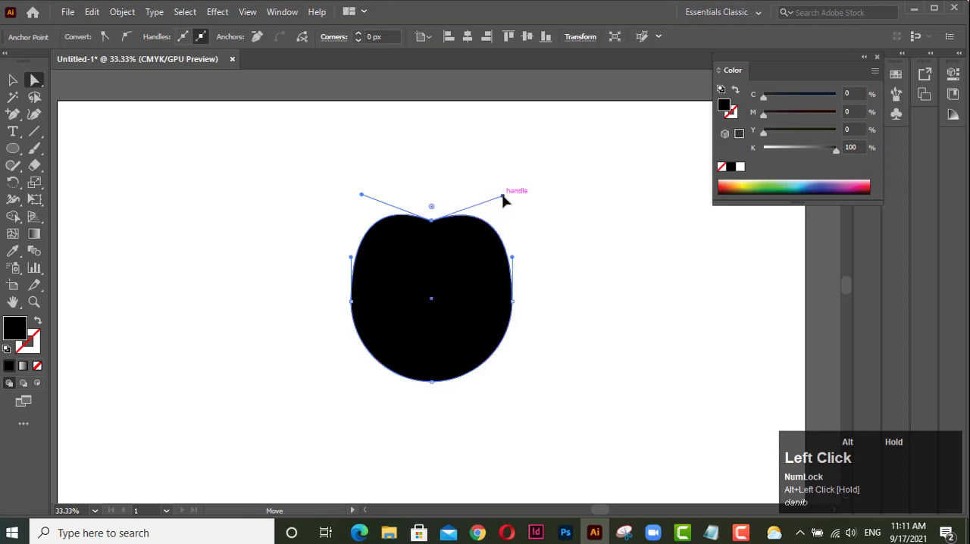
# Move the notched circle's right and left side anchors outward and upward to form a heart.
pyautogui.click(512, 301)
pyautogui.moveTo(513, 303); pyautogui.dragTo(537, 259)
pyautogui.click(352, 304)
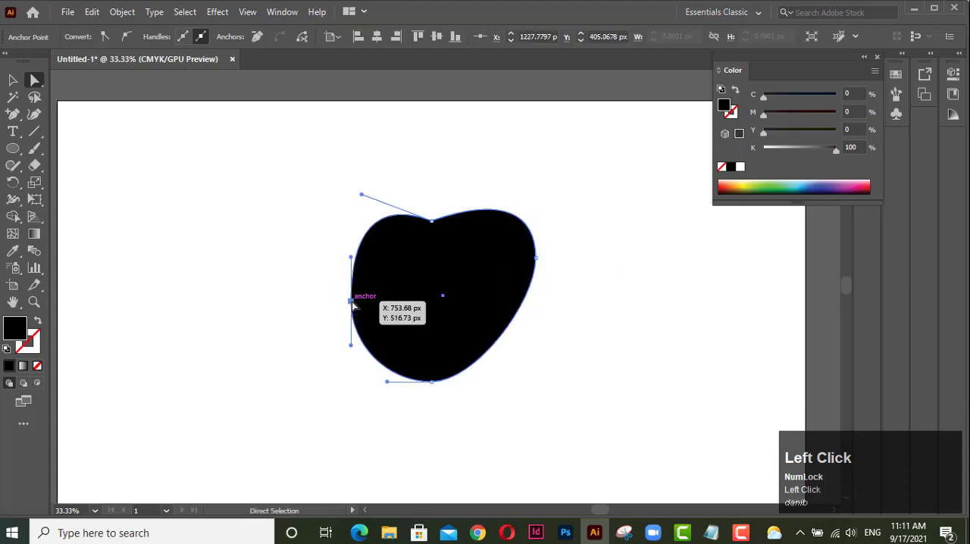
pyautogui.moveTo(352, 304); pyautogui.dragTo(329, 251)
pyautogui.click(299, 249)
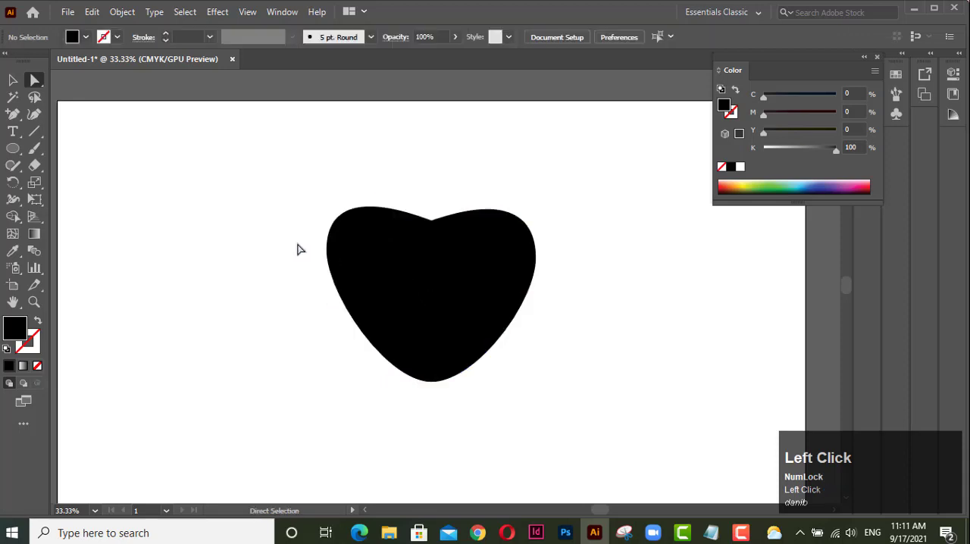
# Move the whole heart into the artboard's upper-left corner.
pyautogui.keyDown('alt'); pyautogui.scroll(-1, 512, 330); pyautogui.keyUp('alt')
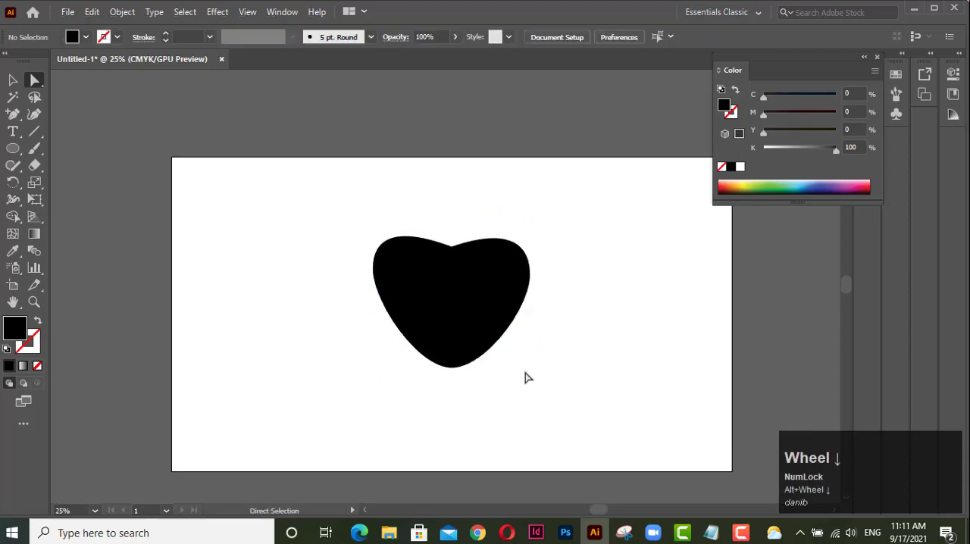
pyautogui.press('v')
pyautogui.click(446, 276)
pyautogui.moveTo(521, 262); pyautogui.dragTo(306, 195)
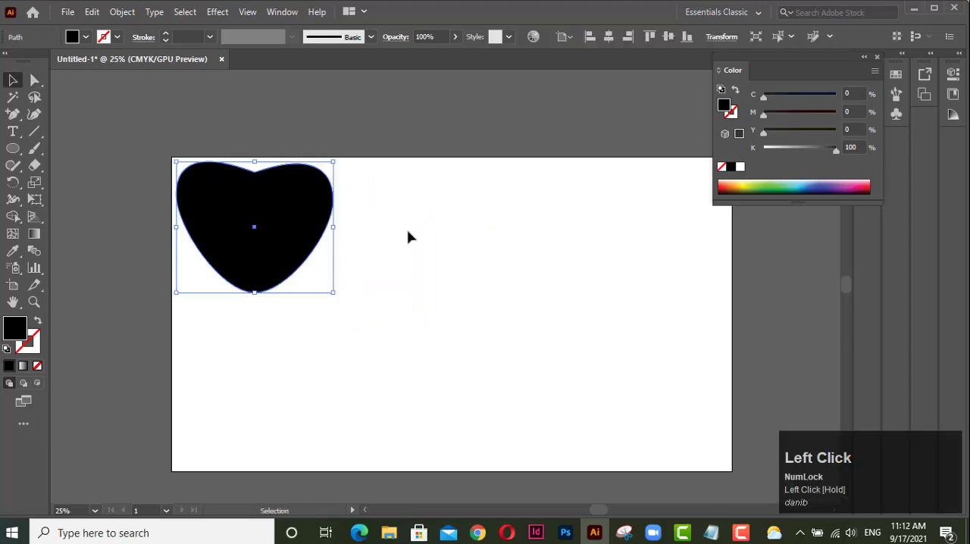
# Draw a tall black ellipse near the artboard's centre and raise its top anchor point with Direct Selection.
pyautogui.click(13, 148)
pyautogui.moveTo(411, 255); pyautogui.dragTo(493, 387)
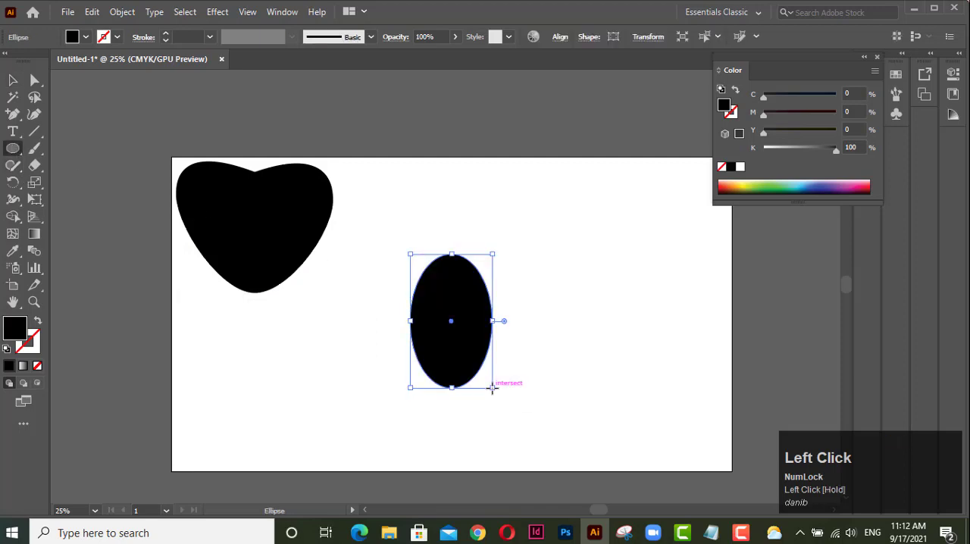
pyautogui.click(34, 81)
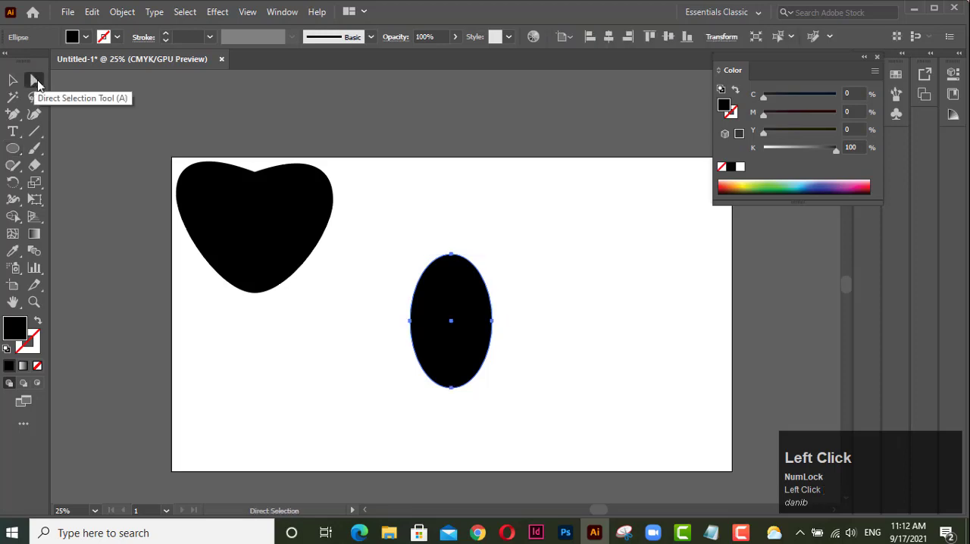
pyautogui.moveTo(452, 255); pyautogui.dragTo(453, 241)
pyautogui.click(473, 220)
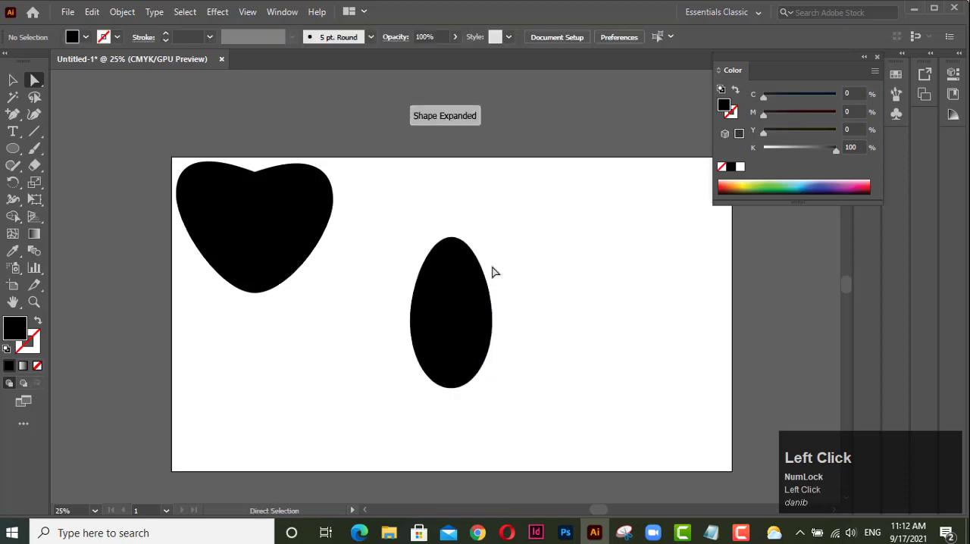
# Move the ellipse's right and left anchors slightly outward to form an egg, and shift the egg up and to the left.
pyautogui.click(492, 321)
pyautogui.moveTo(493, 321); pyautogui.dragTo(498, 318)
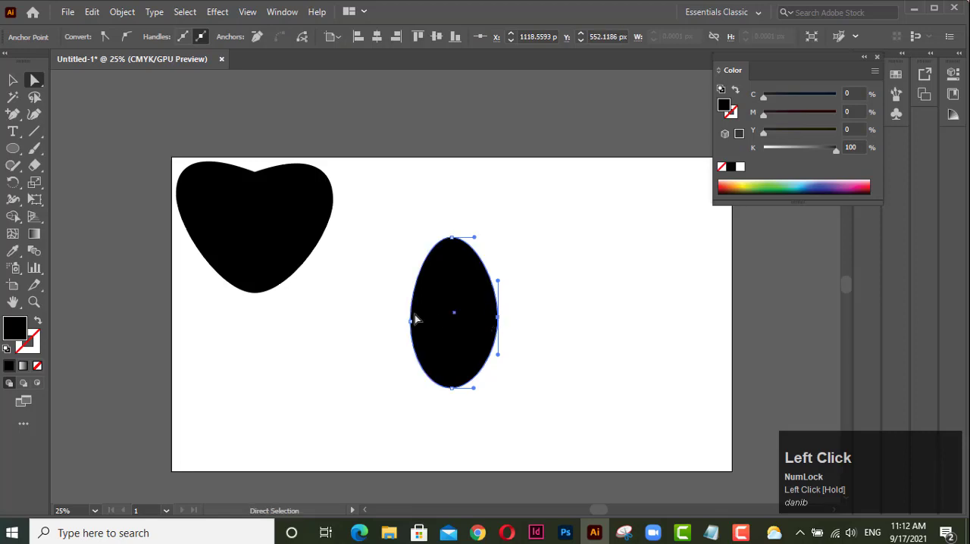
pyautogui.click(412, 322)
pyautogui.moveTo(410, 323); pyautogui.dragTo(404, 326)
pyautogui.click(510, 340)
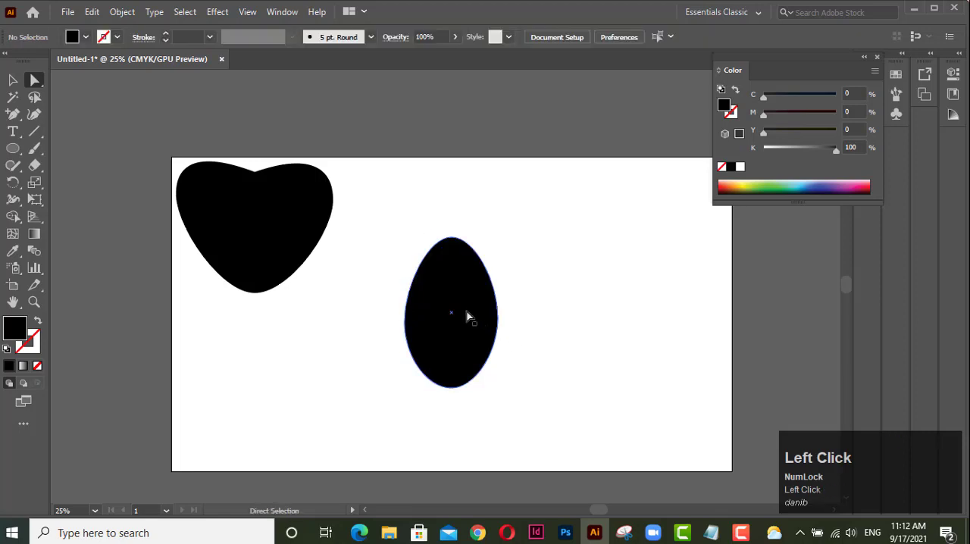
pyautogui.moveTo(468, 316); pyautogui.dragTo(401, 253)
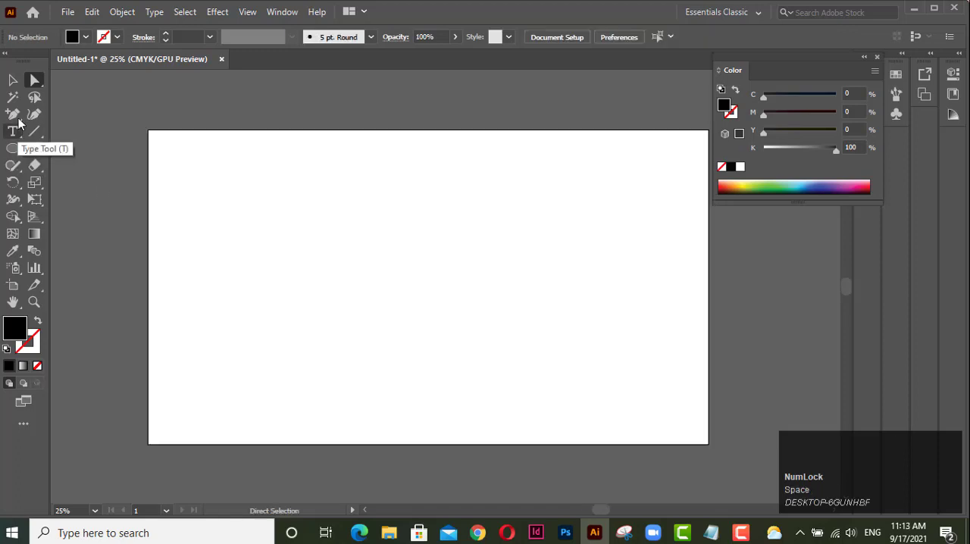
# Draw an upright black rectangle and round only its two top corners fully into an arch with Direct Selection.
pyautogui.moveTo(13, 148); pyautogui.dragTo(69, 149)
pyautogui.moveTo(311, 274); pyautogui.dragTo(396, 406)
pyautogui.click(34, 81)
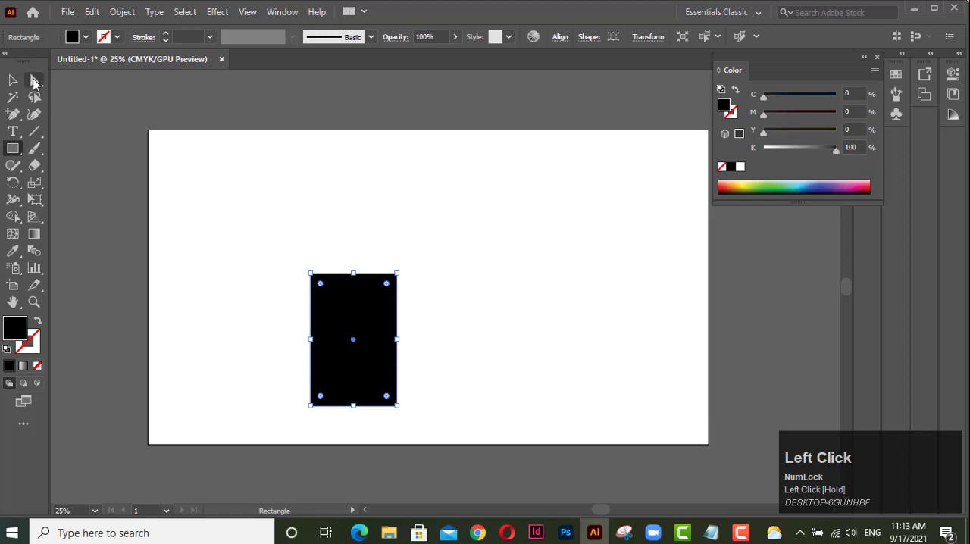
pyautogui.moveTo(286, 259); pyautogui.dragTo(452, 324)
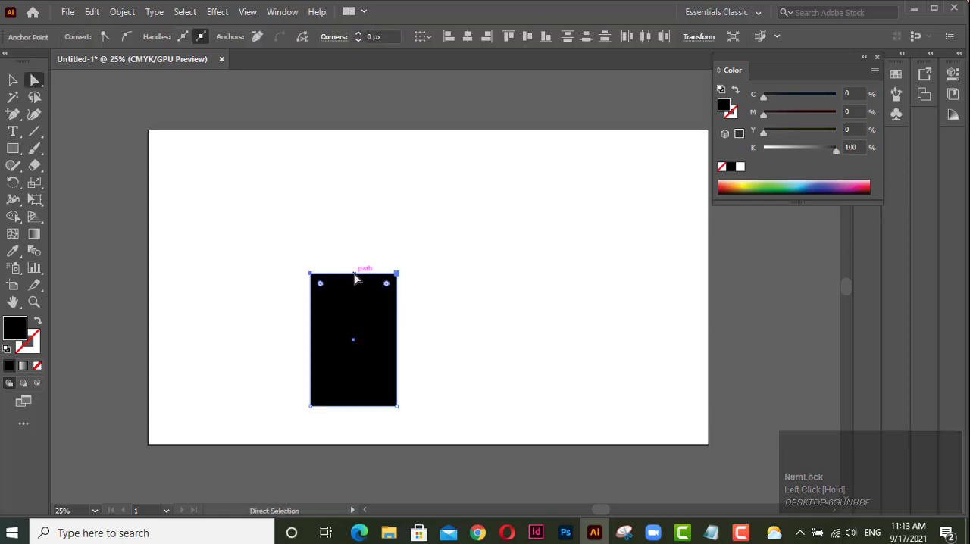
pyautogui.moveTo(386, 283); pyautogui.dragTo(372, 380)
pyautogui.click(447, 326)
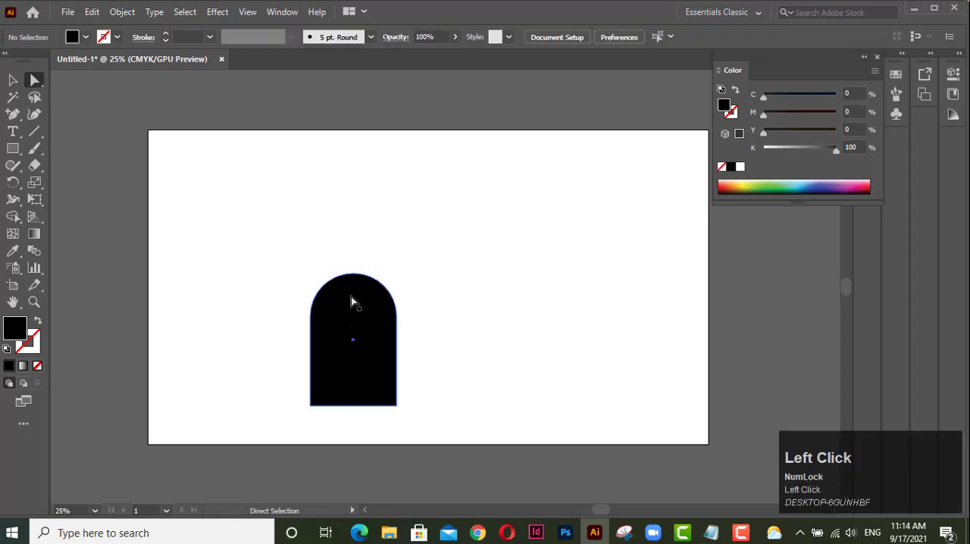
# Delete the arched shape and draw an upright five-pointed black star in the artboard's upper half.
pyautogui.moveTo(359, 303); pyautogui.dragTo(210, 167)
pyautogui.press('Delete')
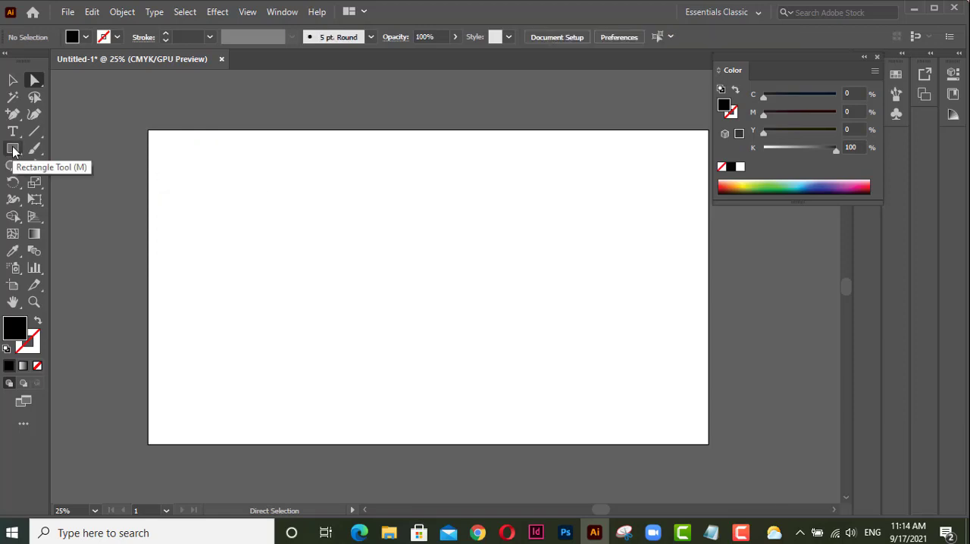
pyautogui.click(18, 155)
pyautogui.moveTo(19, 155); pyautogui.dragTo(81, 225)
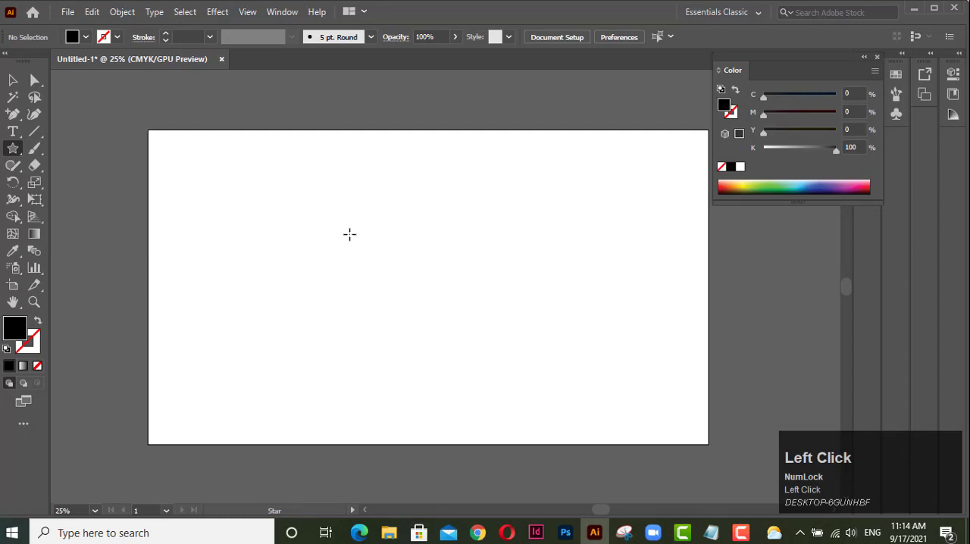
pyautogui.moveTo(355, 238); pyautogui.dragTo(392, 291)
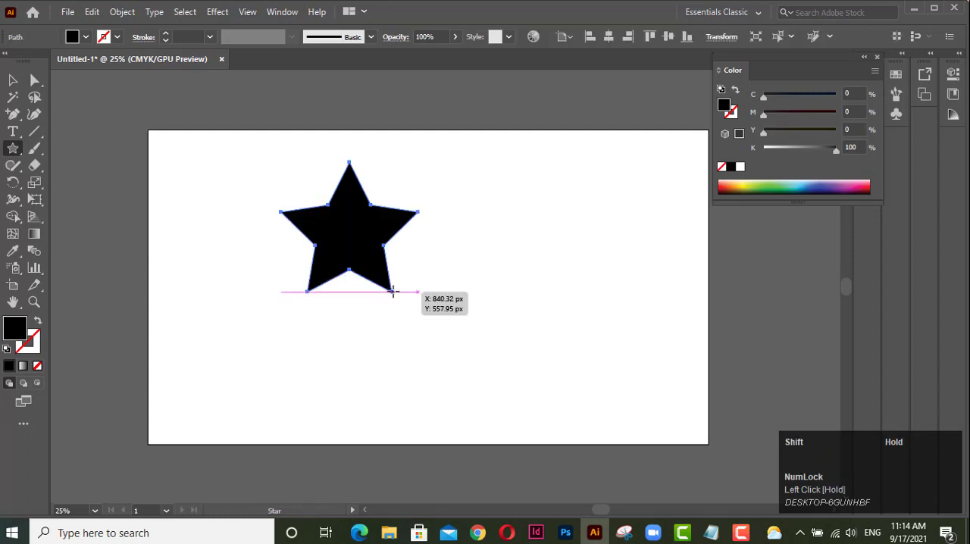
# Round all the star's corners by about 54 px and move the star to the artboard's upper-left corner.
pyautogui.click(34, 80)
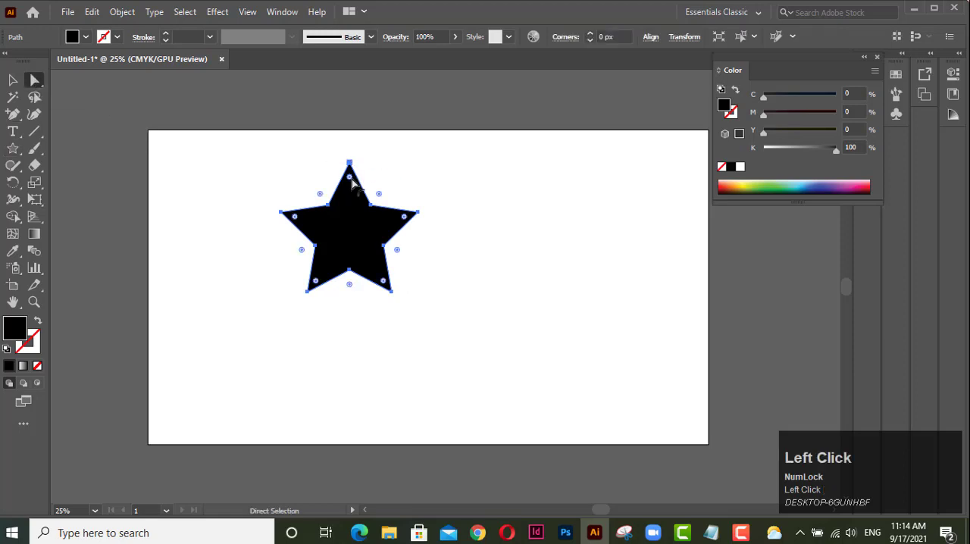
pyautogui.moveTo(349, 177); pyautogui.dragTo(222, 189)
pyautogui.click(509, 223)
pyautogui.click(273, 217)
pyautogui.click(220, 203)
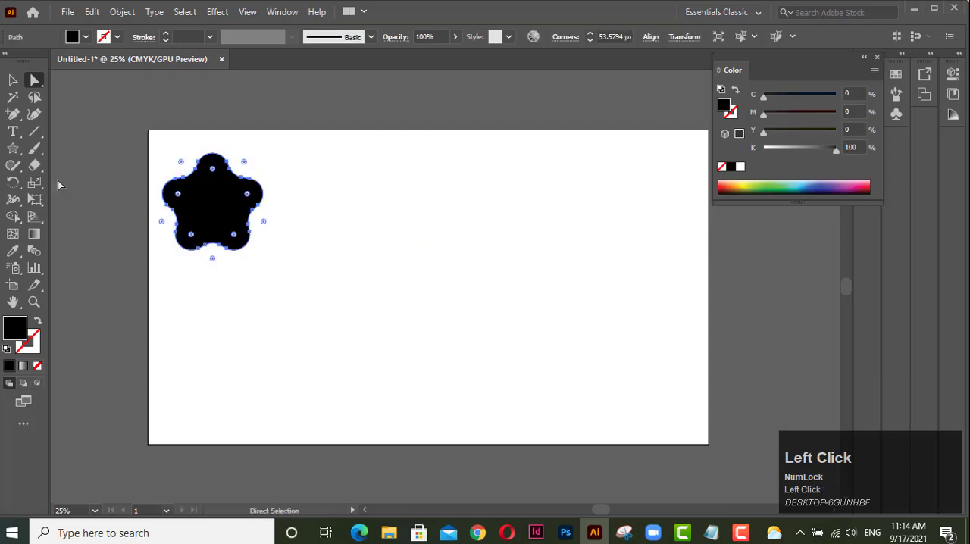
# Create a 10-point star on the artboard's right side with radii of 245.54 px and 122.77 px.
pyautogui.click(16, 154)
pyautogui.moveTo(17, 154); pyautogui.dragTo(76, 216)
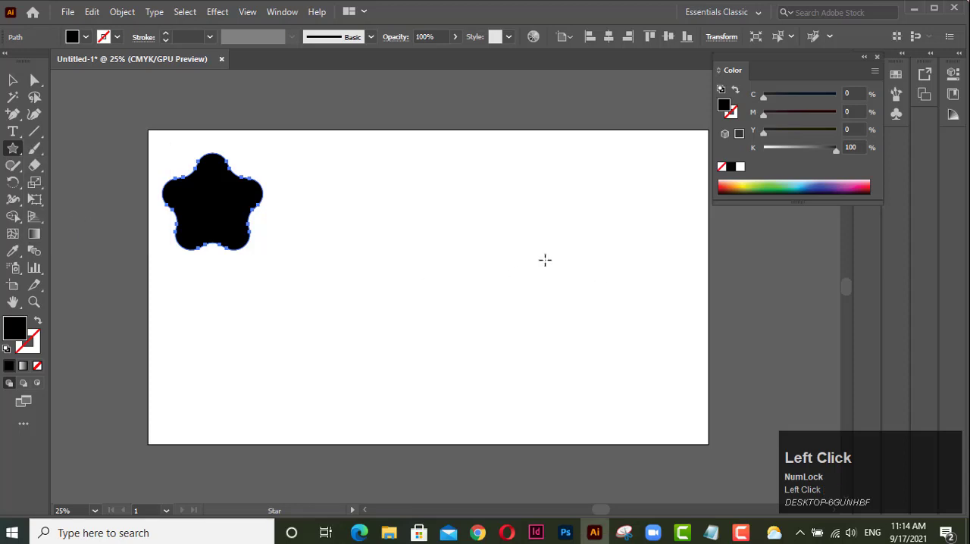
pyautogui.click(585, 243)
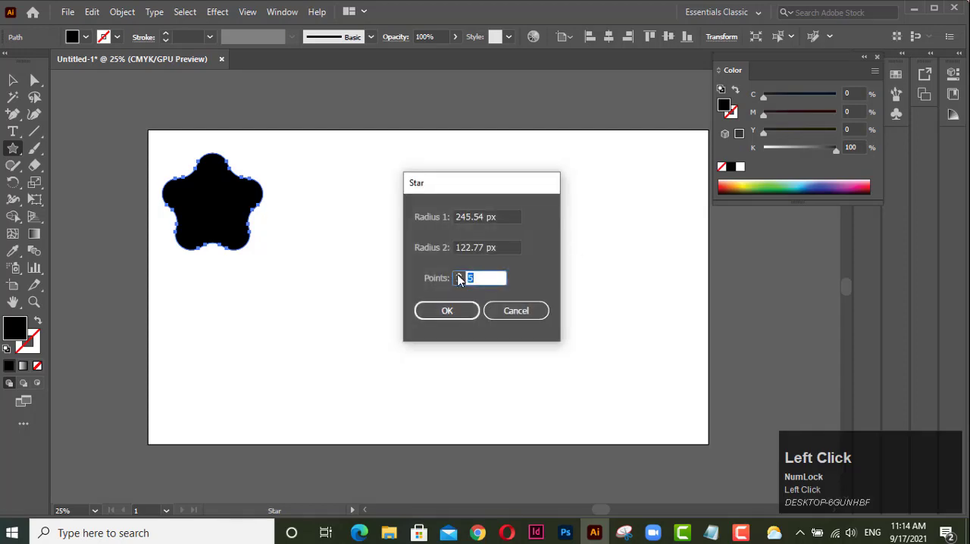
pyautogui.click(446, 311)
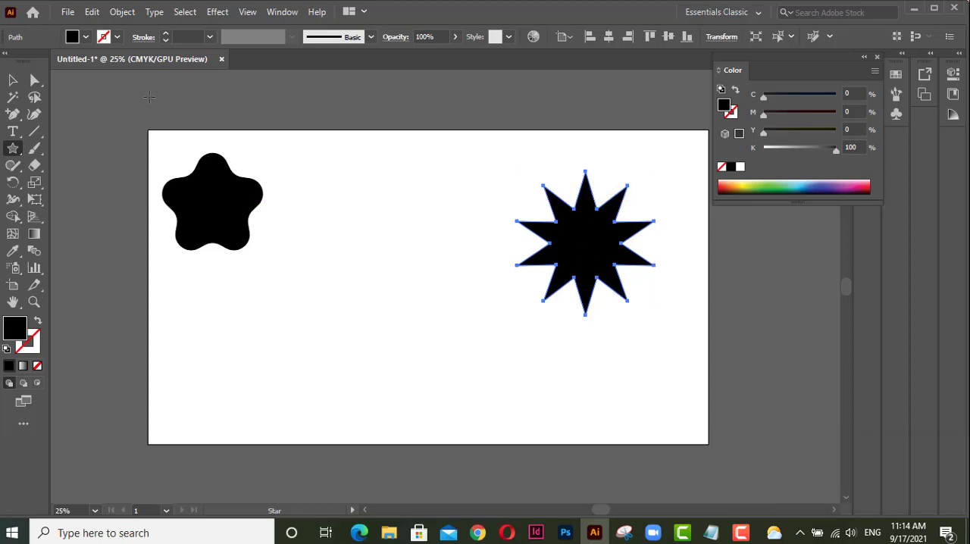
# Round all corners of the 10-point star with Direct Selection and move it beside the rounded five-pointed star.
pyautogui.click(34, 80)
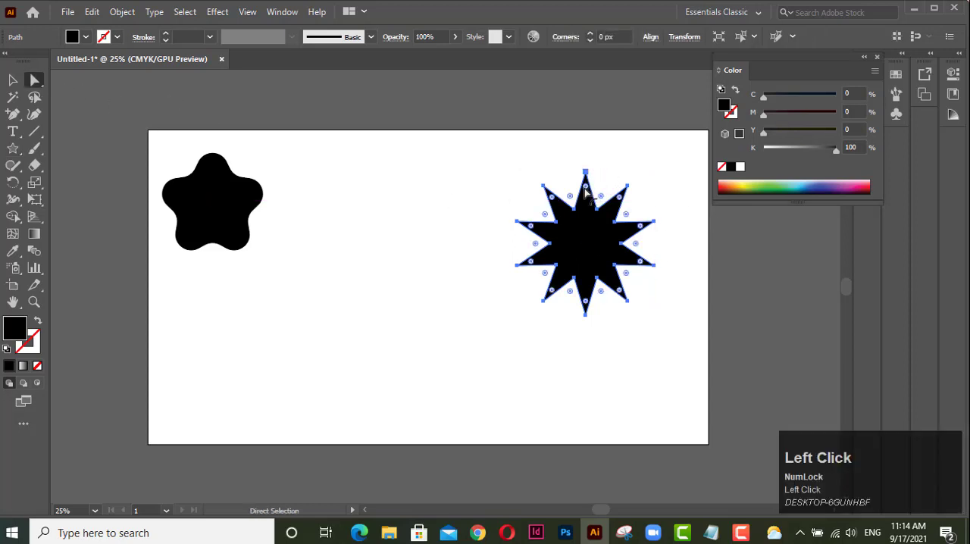
pyautogui.moveTo(588, 189); pyautogui.dragTo(585, 202)
pyautogui.click(520, 185)
pyautogui.moveTo(607, 239); pyautogui.dragTo(352, 206)
pyautogui.click(454, 227)
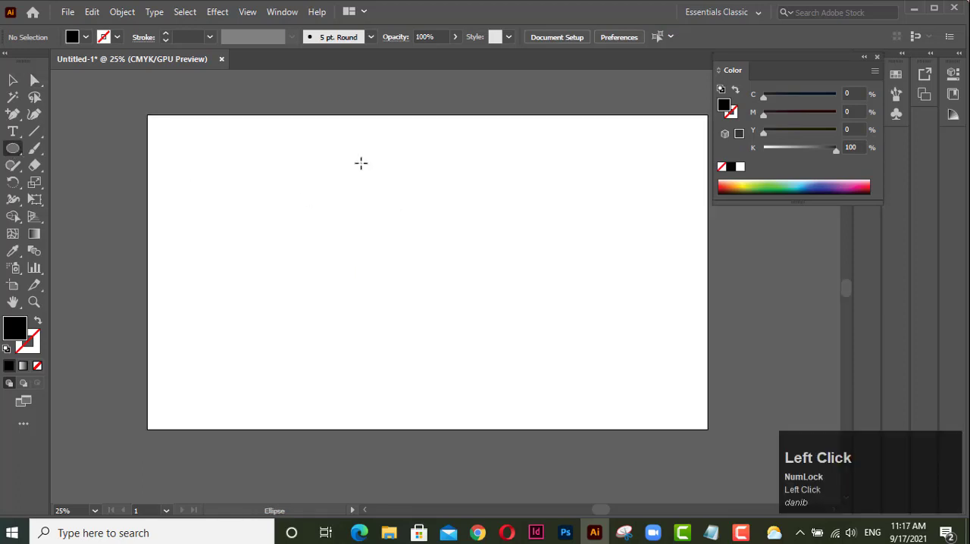
# Draw a large upright black ellipse and tilt its right anchor's direction handles by pulling the lower handle inward.
pyautogui.moveTo(355, 150); pyautogui.dragTo(522, 401)
pyautogui.click(34, 79)
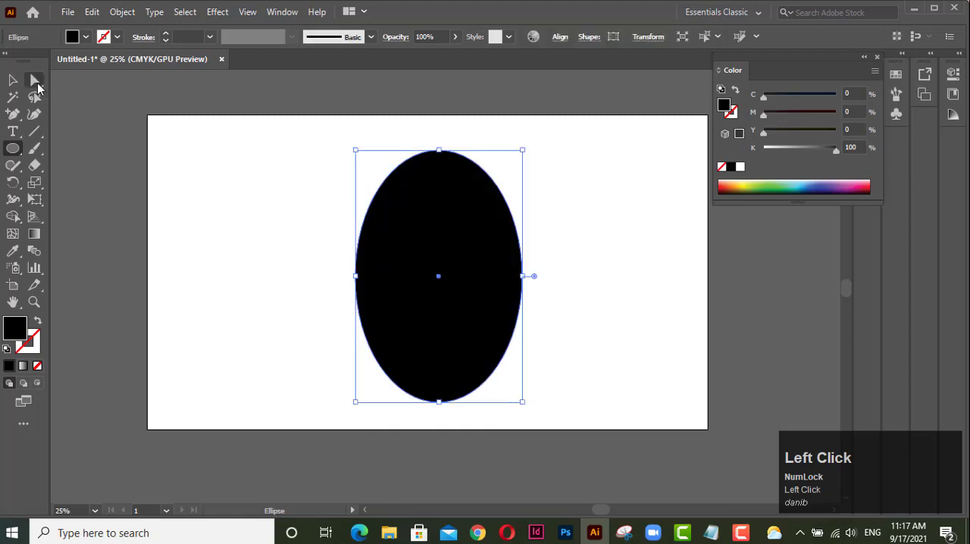
pyautogui.click(522, 276)
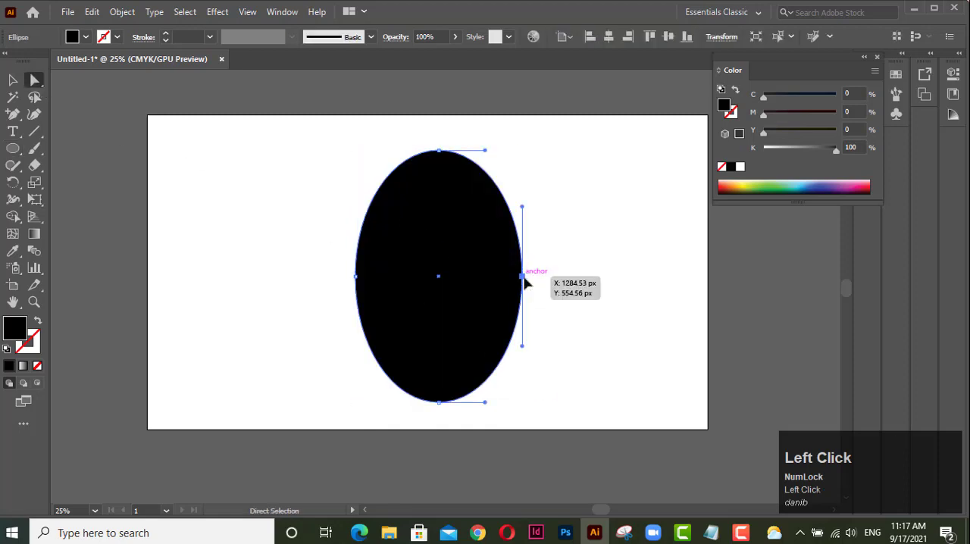
pyautogui.moveTo(522, 346); pyautogui.dragTo(501, 345)
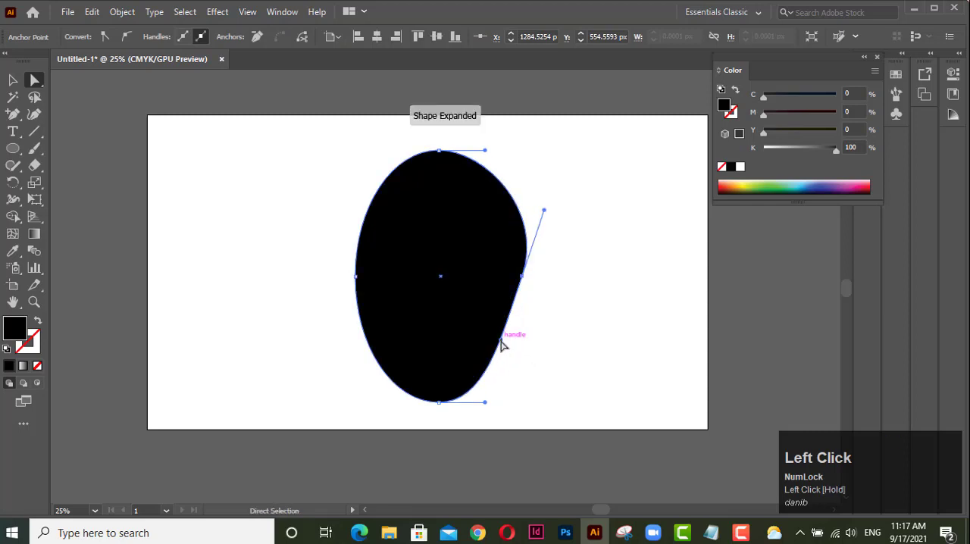
pyautogui.click(548, 327)
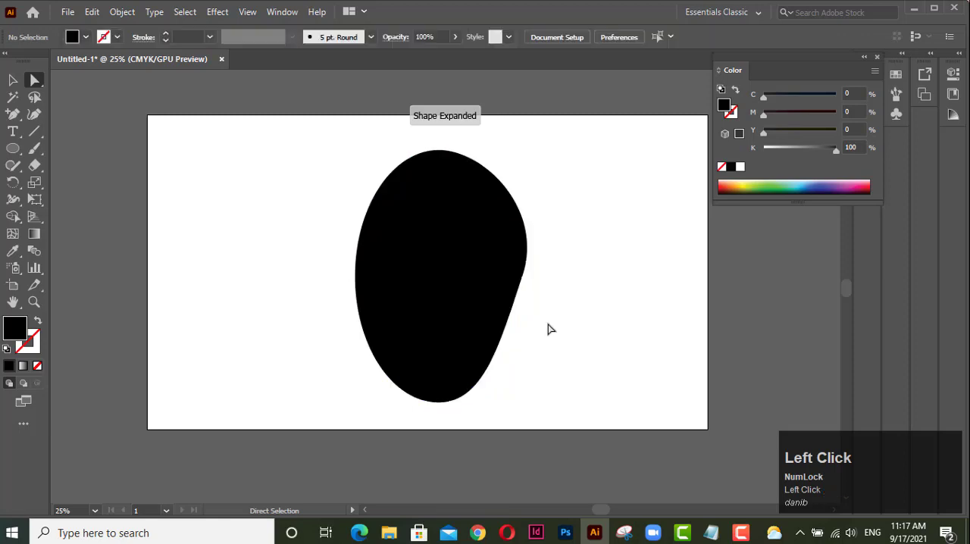
# Fill the reshaped ellipse with yellow (C 5.49, M 0, Y 87.84, K 0) from the colour spectrum.
pyautogui.click(749, 182)
pyautogui.click(463, 221)
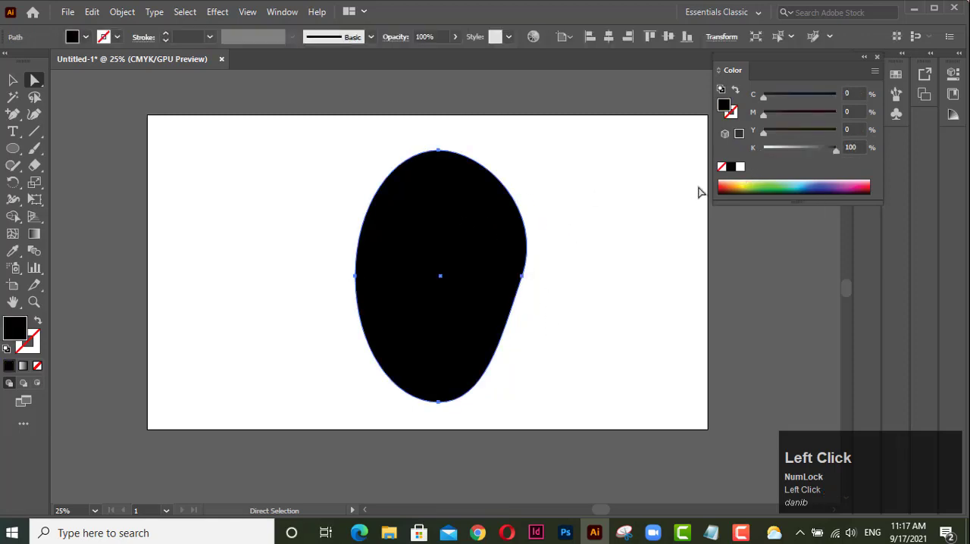
pyautogui.click(747, 182)
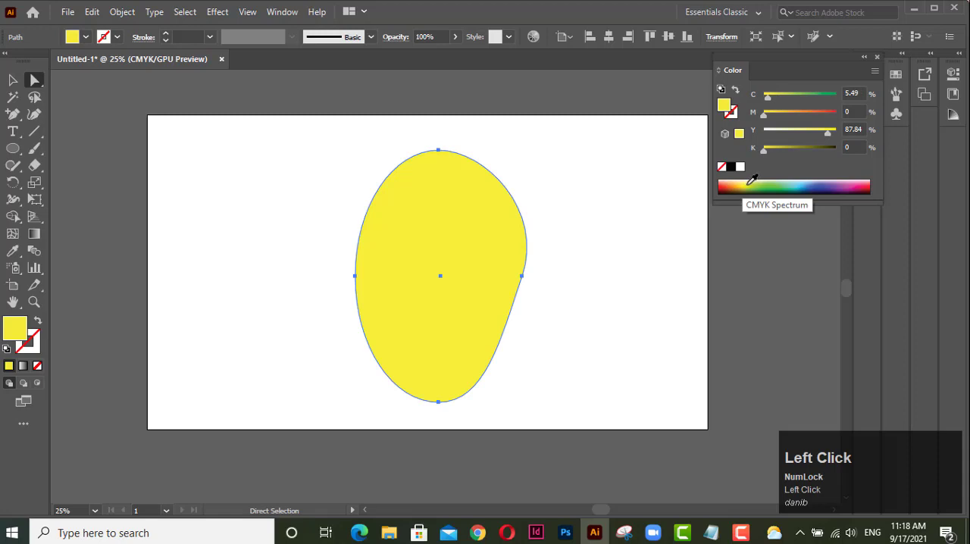
pyautogui.click(12, 79)
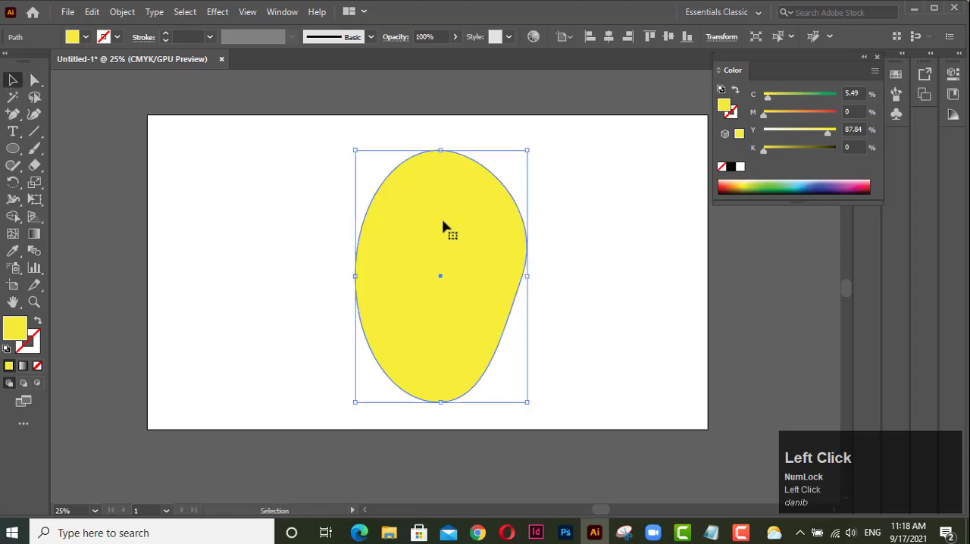
# Draw a small circle with the Ellipse tool just inside the top edge of the yellow shape.
pyautogui.scroll(5, 444, 228)
pyautogui.press('space')
pyautogui.moveTo(452, 156); pyautogui.dragTo(410, 385)
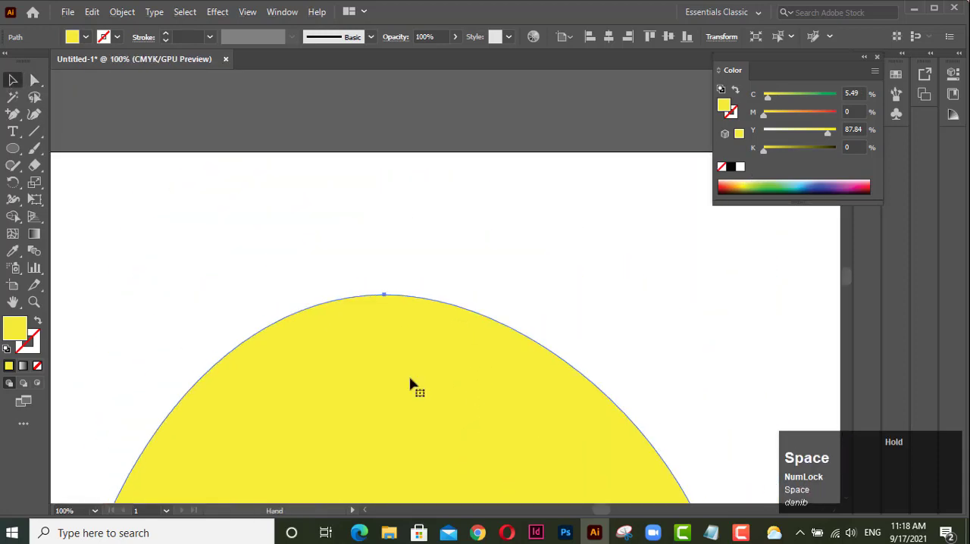
pyautogui.scroll(2, 396, 359)
pyautogui.scroll(1, 397, 359)
pyautogui.press('space')
pyautogui.moveTo(385, 266); pyautogui.dragTo(295, 285)
pyautogui.scroll(2, 361, 375)
pyautogui.press('space')
pyautogui.click(12, 148)
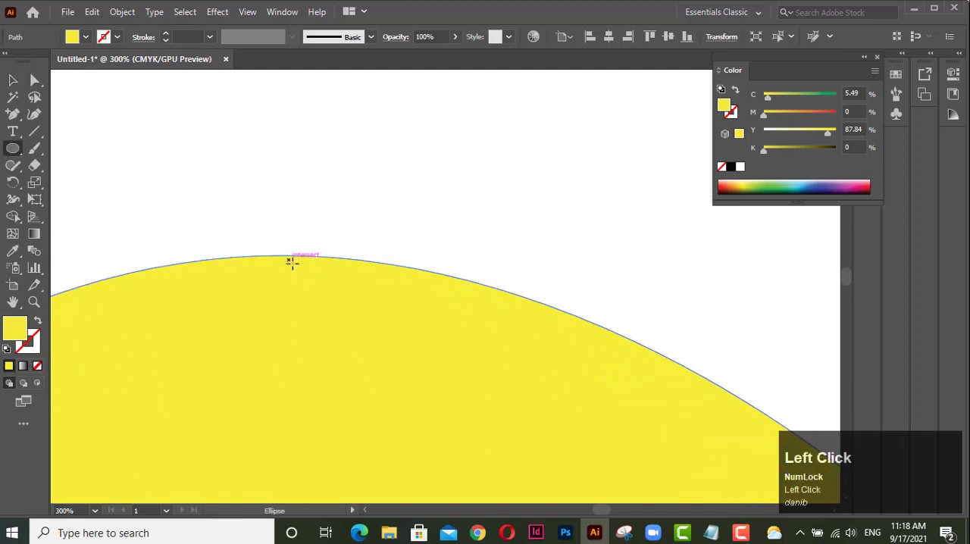
pyautogui.moveTo(291, 261); pyautogui.dragTo(310, 282)
pyautogui.press('shift')
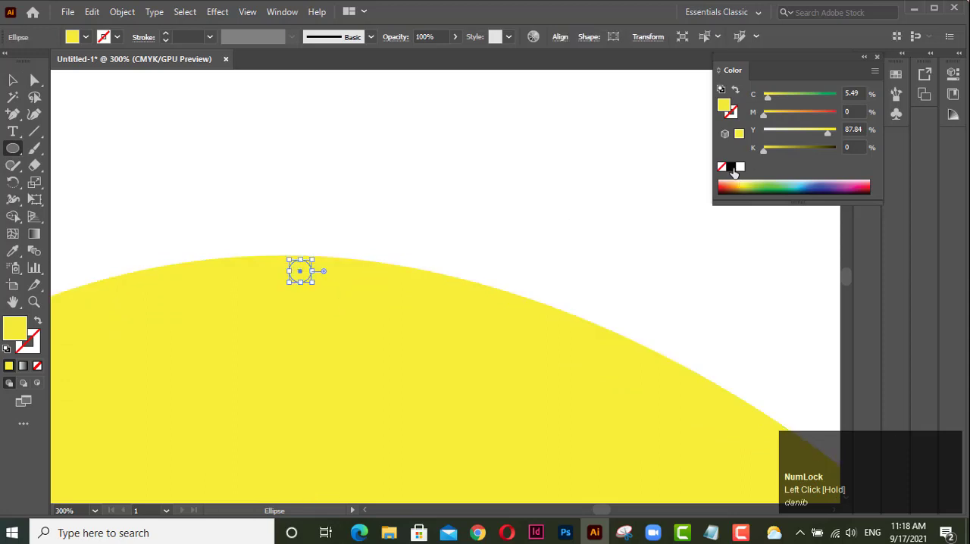
# Fill the small circle with dark brown (hex 473104) and deselect it.
pyautogui.click(730, 168)
pyautogui.click(12, 80)
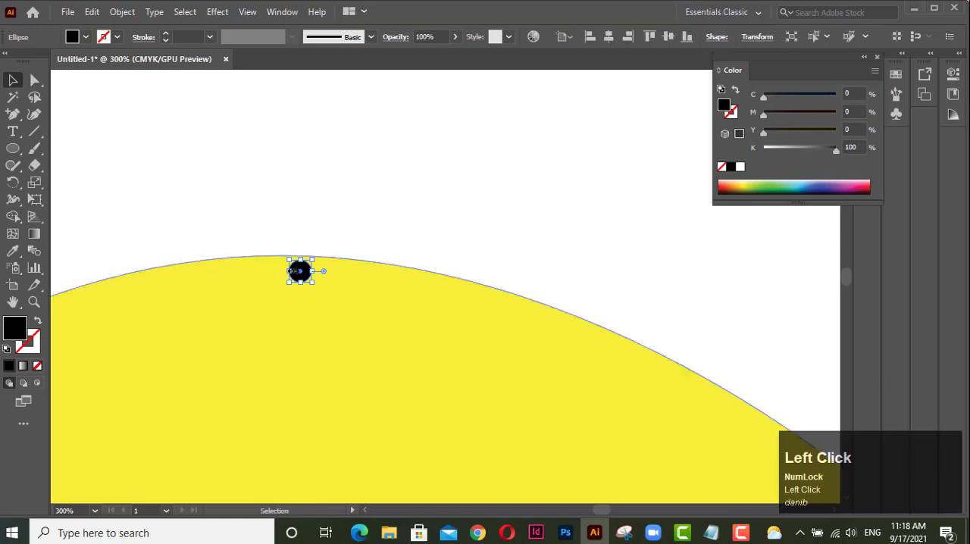
pyautogui.doubleClick(13, 327)
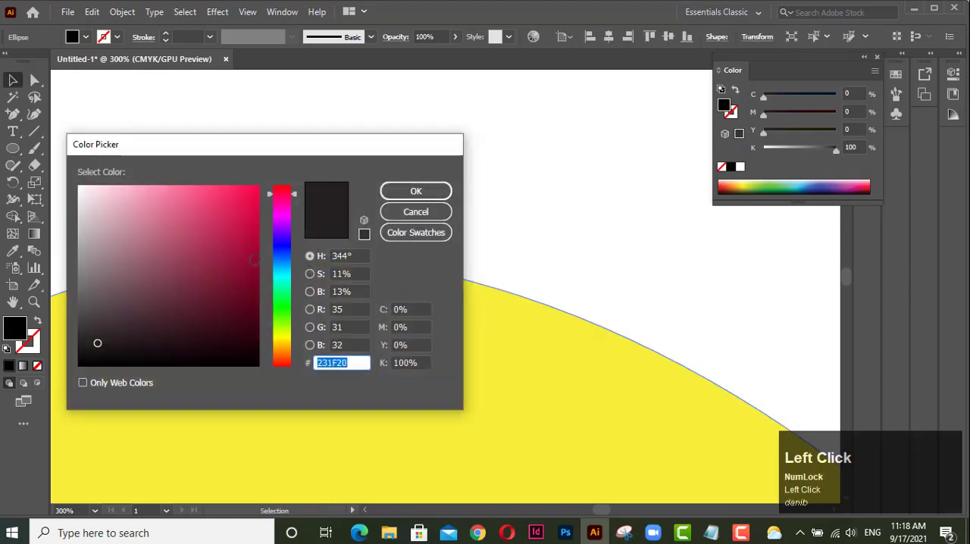
pyautogui.click(279, 347)
pyautogui.moveTo(205, 190); pyautogui.dragTo(252, 312)
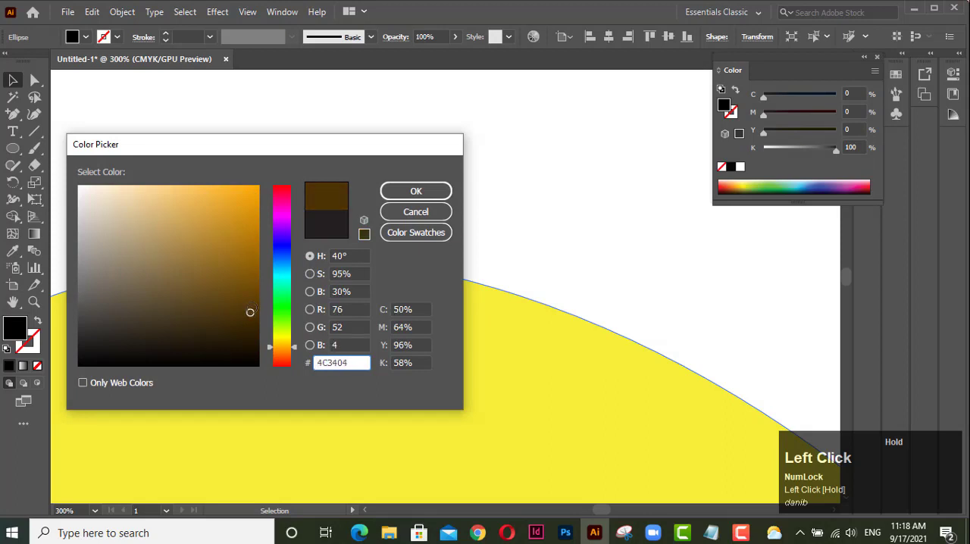
pyautogui.moveTo(250, 312); pyautogui.dragTo(247, 316)
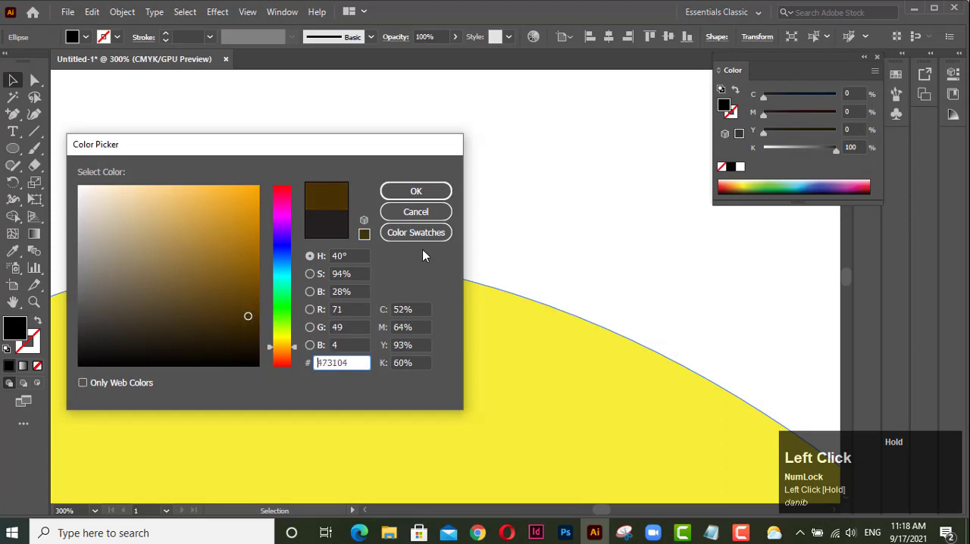
pyautogui.click(416, 192)
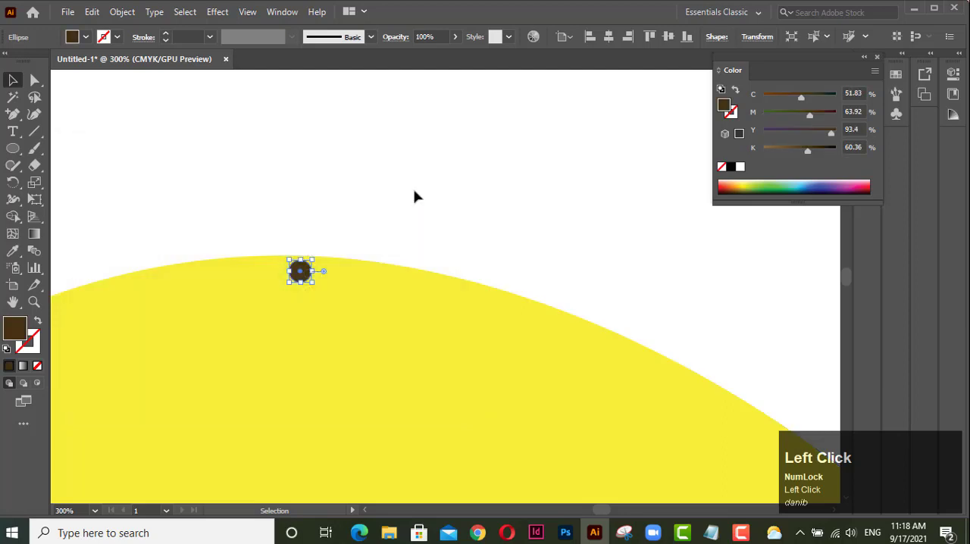
pyautogui.click(293, 203)
pyautogui.click(301, 272)
pyautogui.press('Delete')
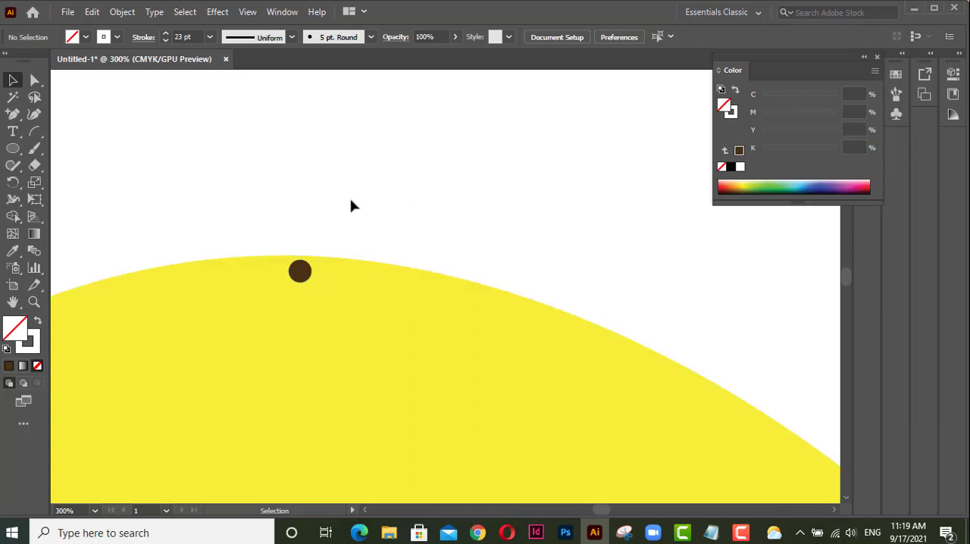
# Draw a quarter-circle arc with the Arc tool, rising and curving right from just above the brown circle.
pyautogui.click(41, 136)
pyautogui.moveTo(41, 135); pyautogui.dragTo(83, 149)
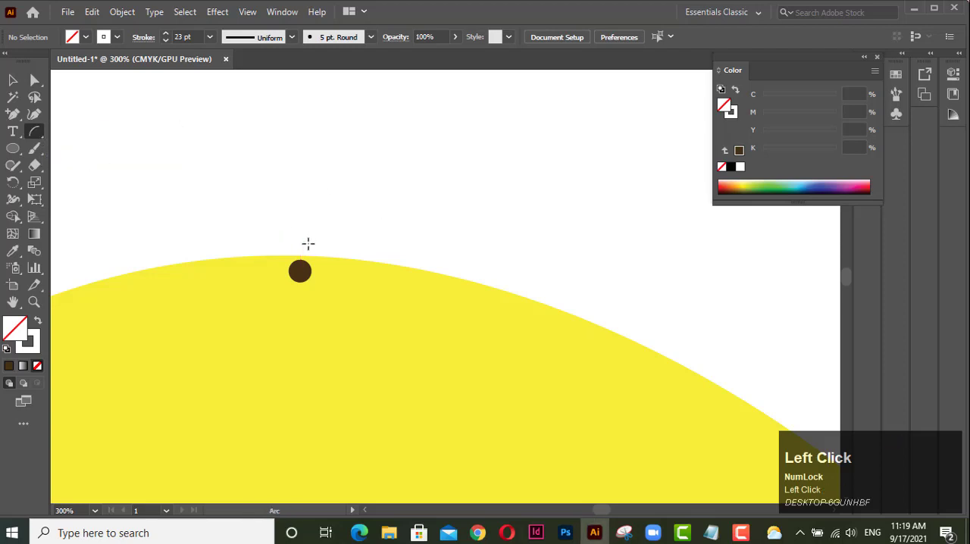
pyautogui.moveTo(308, 243); pyautogui.dragTo(402, 154)
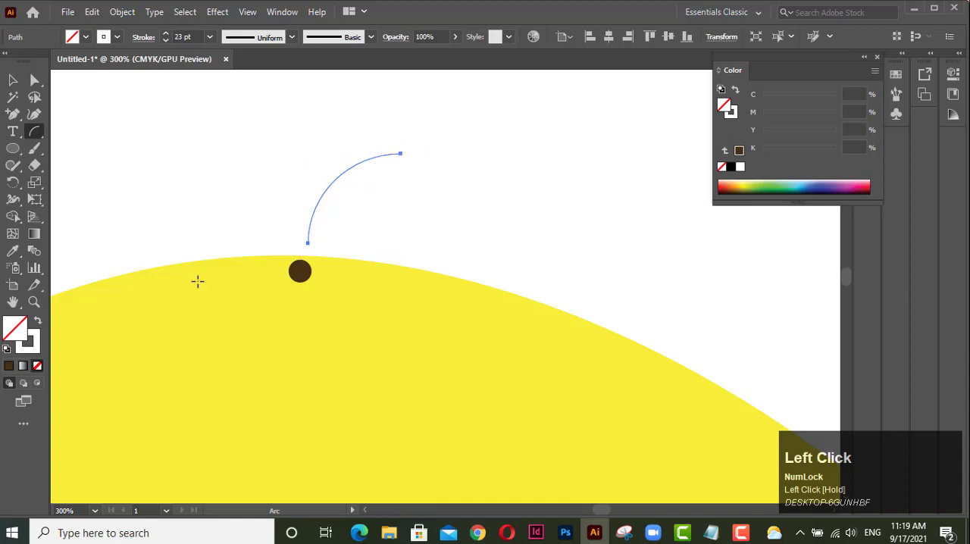
# Give the arc a brown swatch stroke (C 55, M 60, Y 65, K 40) and set its weight to 5 pt.
pyautogui.click(117, 37)
pyautogui.click(74, 80)
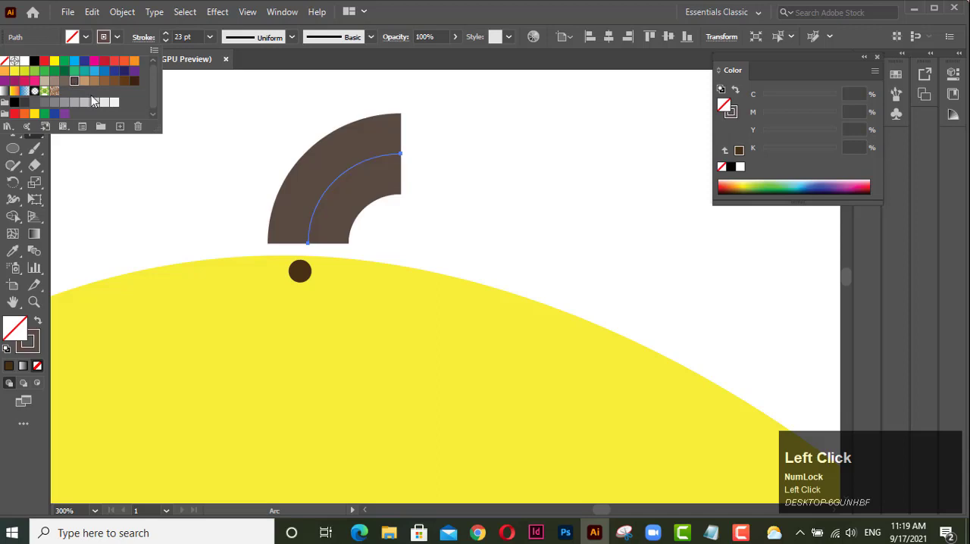
pyautogui.click(164, 41)
pyautogui.moveTo(164, 41); pyautogui.dragTo(163, 41)
# Move the arc so its lower end sits on the centre of the brown circle as a stem.
pyautogui.click(13, 82)
pyautogui.click(371, 159)
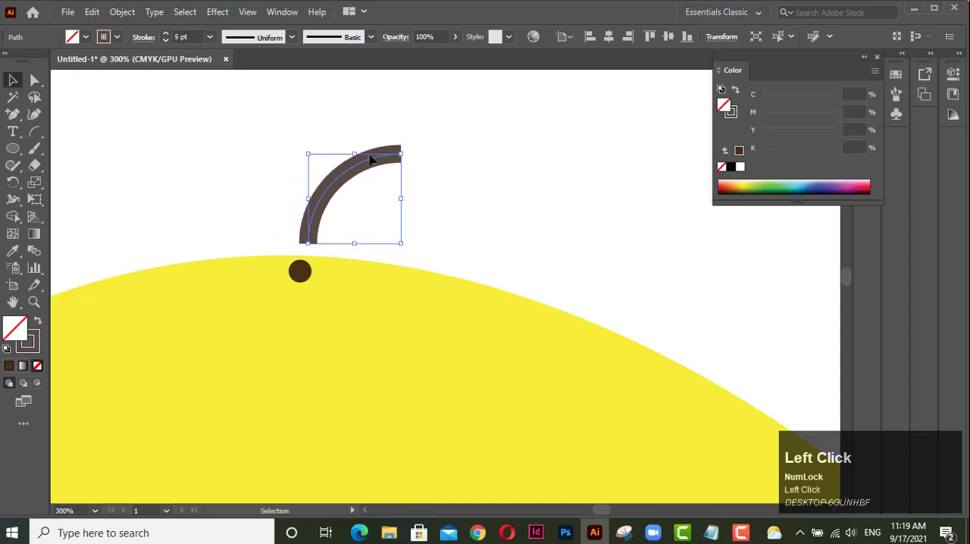
pyautogui.moveTo(351, 173); pyautogui.dragTo(341, 199)
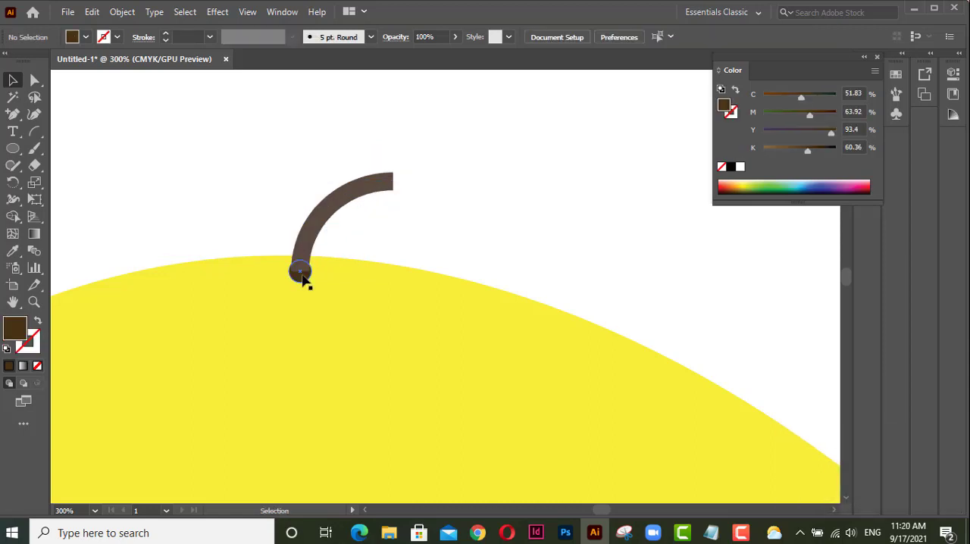
# Bring the small brown circle to the front of the arc.
pyautogui.click(301, 279)
pyautogui.rightClick(302, 281)
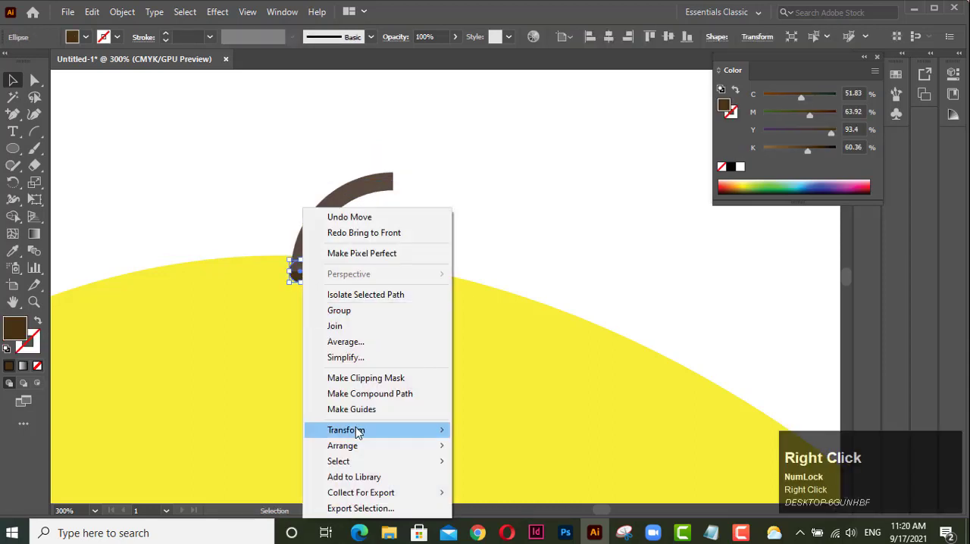
pyautogui.moveTo(377, 447)
pyautogui.click(500, 448)
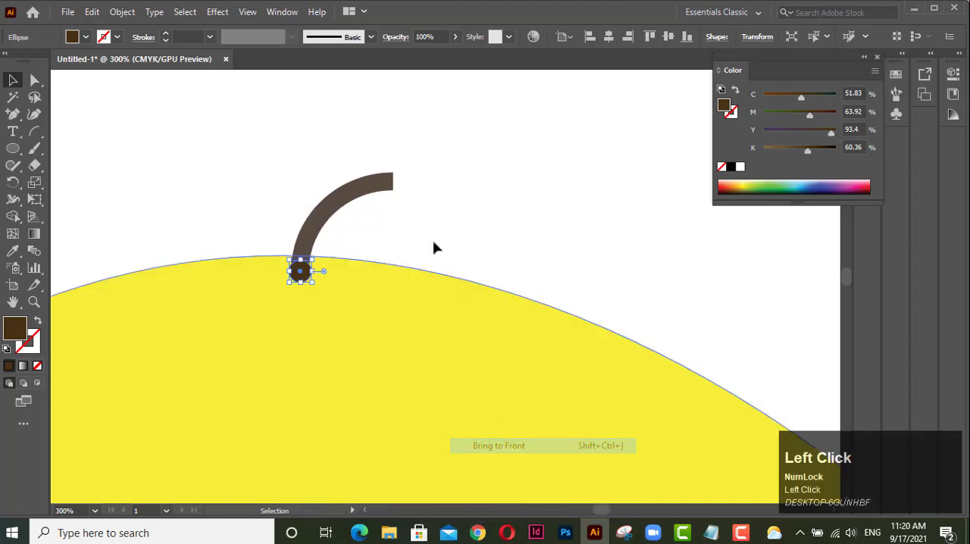
pyautogui.click(400, 238)
# Recolour the arc's stroke to the circle's dark brown (C 51.83, M 63.92, Y 93.4, K 60.36) and set its fill to None.
pyautogui.scroll(4, 300, 278)
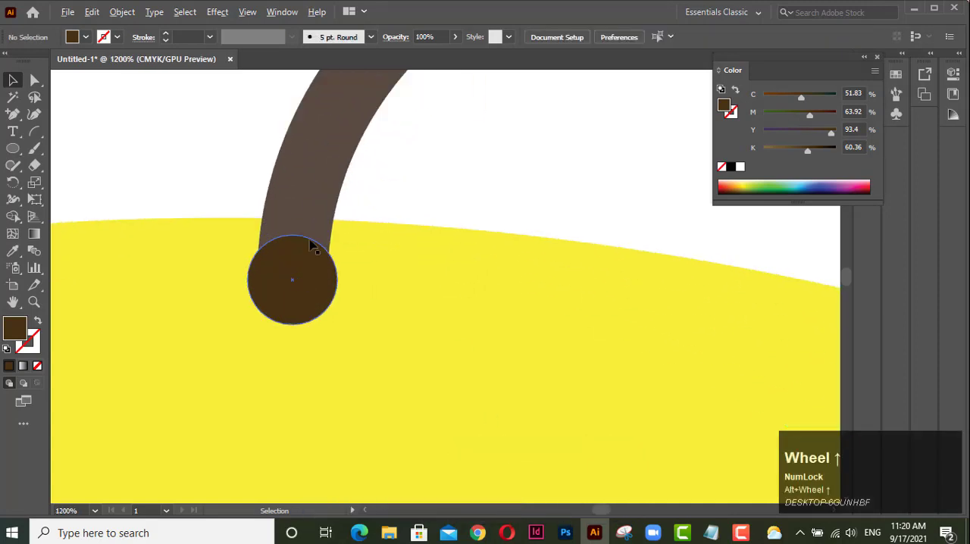
pyautogui.moveTo(314, 245); pyautogui.dragTo(263, 283)
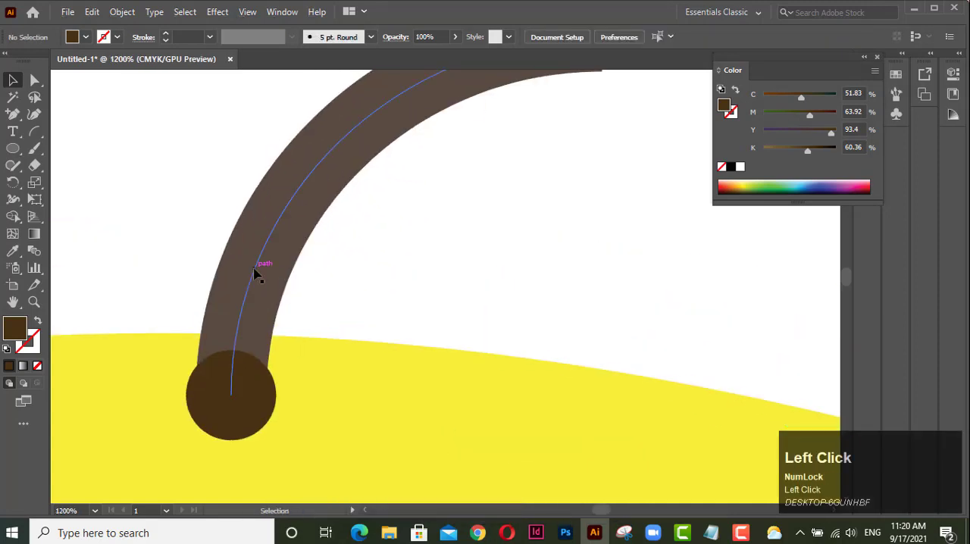
pyautogui.click(257, 272)
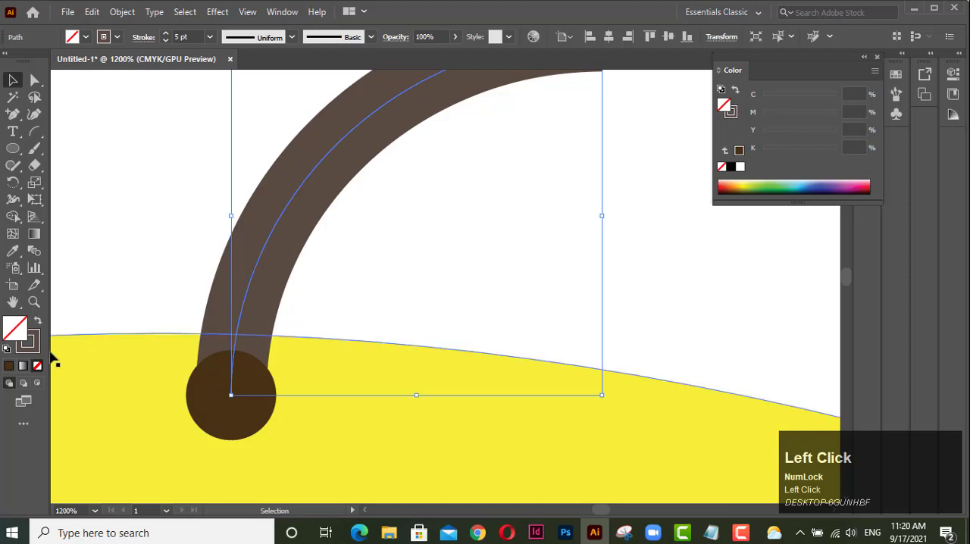
pyautogui.click(9, 368)
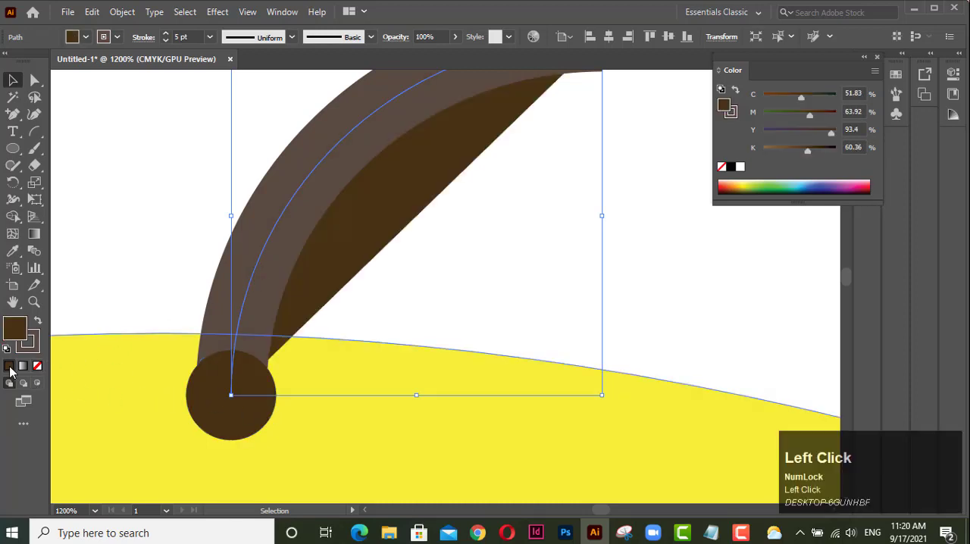
pyautogui.click(38, 324)
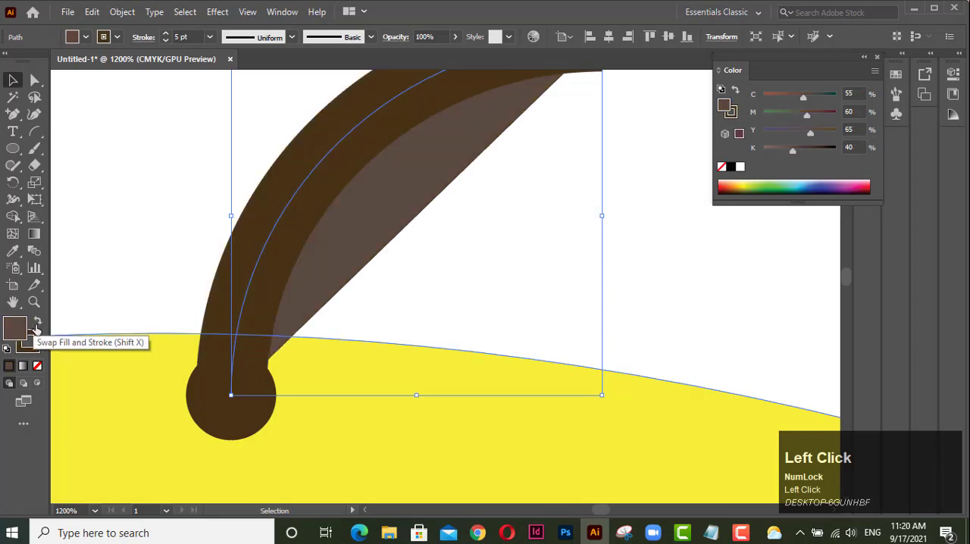
pyautogui.click(16, 336)
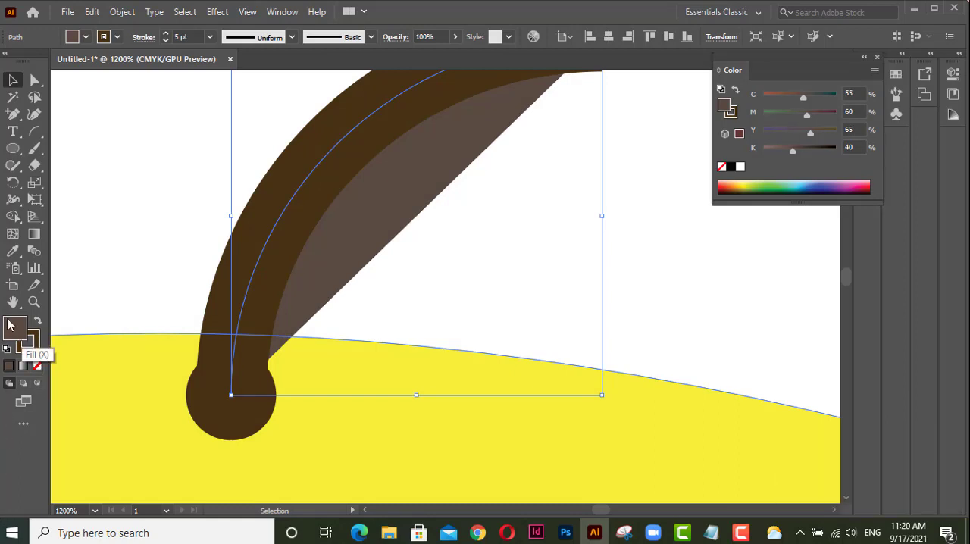
pyautogui.click(38, 368)
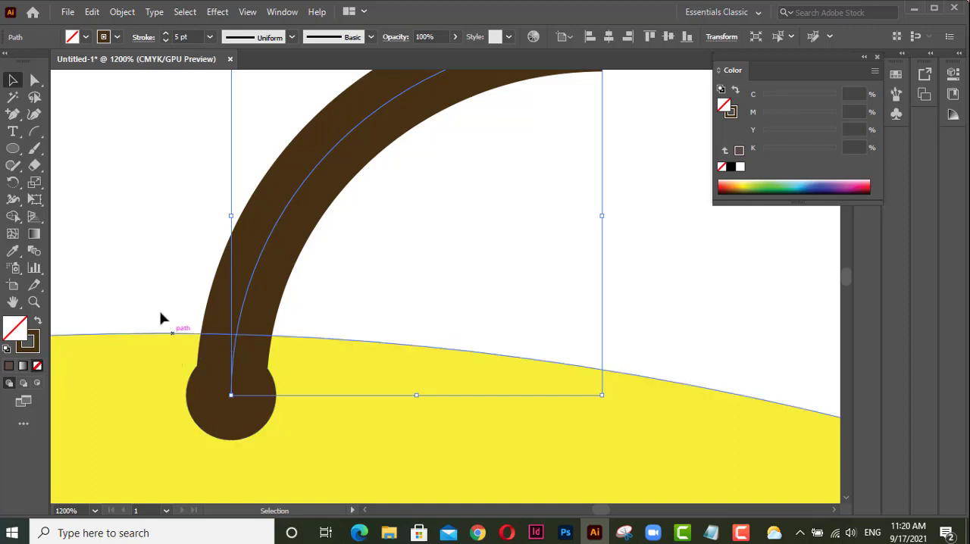
# Draw a short diagonal line in the empty area left of the stem and set its stroke to 0.5 pt.
pyautogui.moveTo(34, 131); pyautogui.dragTo(91, 133)
pyautogui.moveTo(160, 149); pyautogui.dragTo(101, 197)
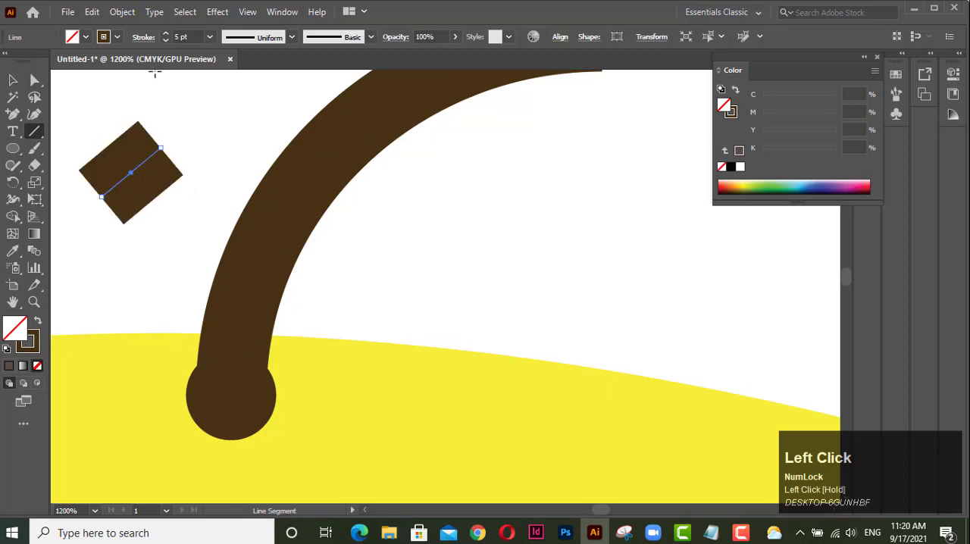
pyautogui.click(166, 39)
pyautogui.click(166, 39)
pyautogui.click(166, 39)
pyautogui.click(165, 39)
pyautogui.click(165, 39)
pyautogui.click(165, 39)
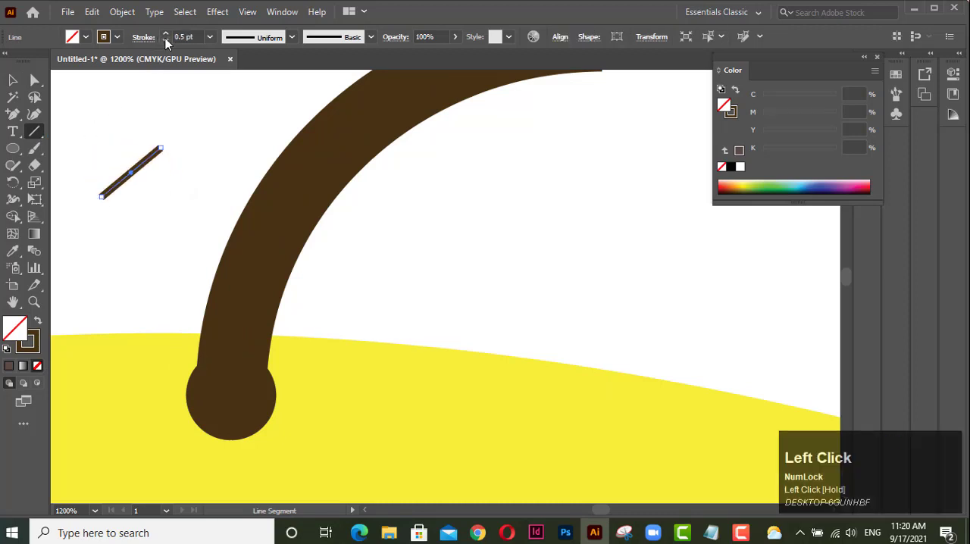
pyautogui.click(13, 81)
pyautogui.click(99, 144)
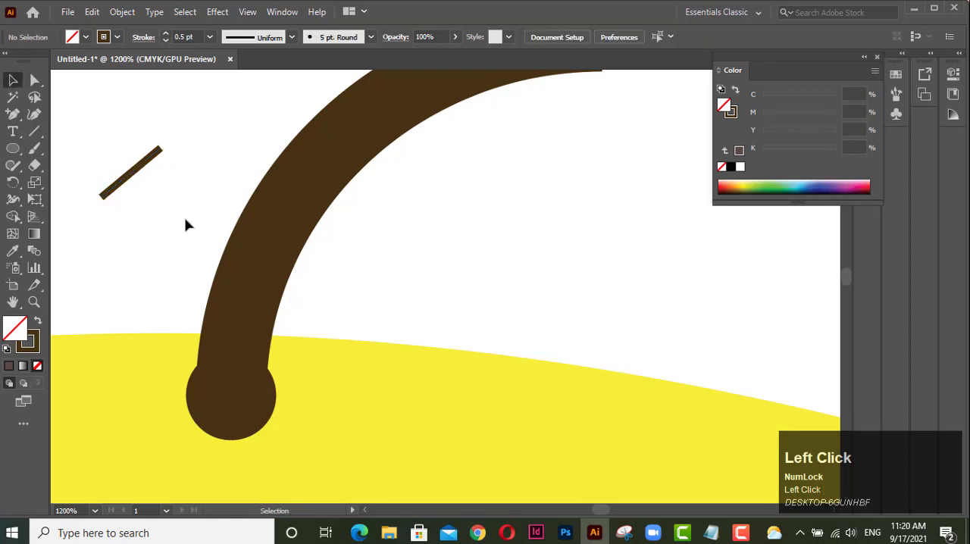
# Switch the active stroke to None and back to dark brown, and delete the short diagonal line beside the stem.
pyautogui.click(27, 342)
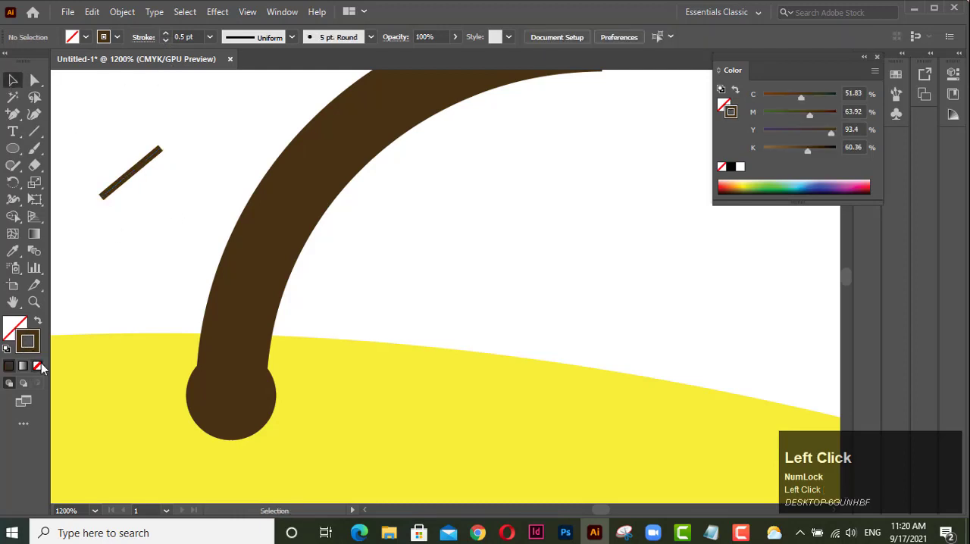
pyautogui.press('/')
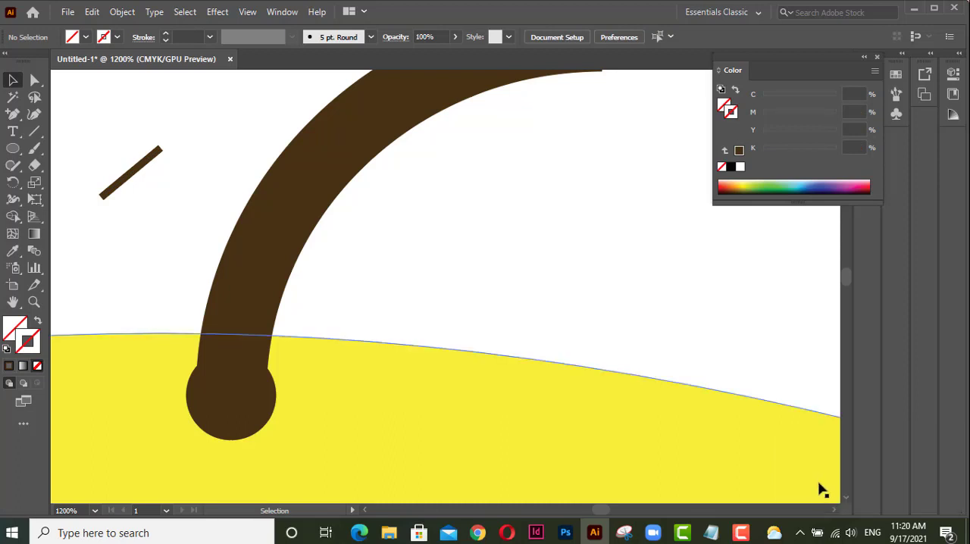
pyautogui.press('/')
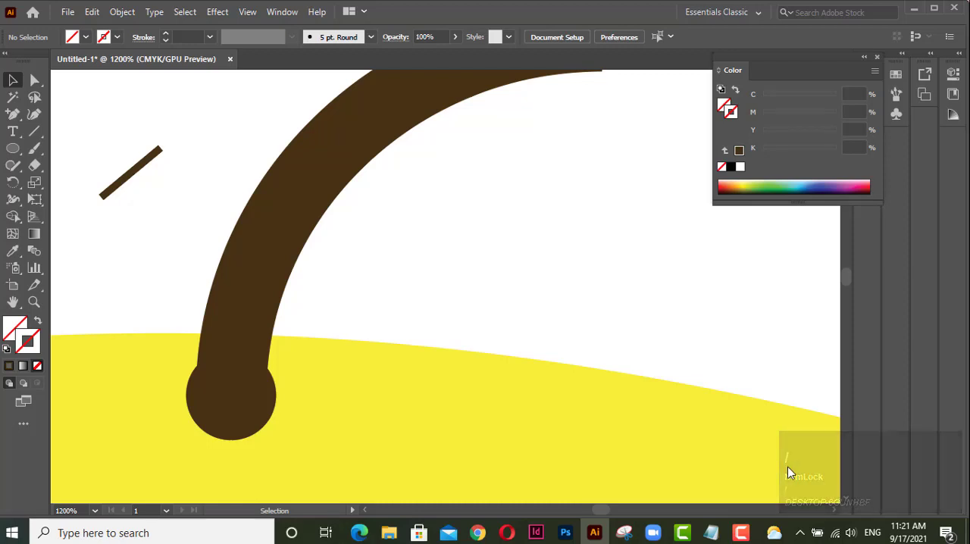
pyautogui.click(7, 369)
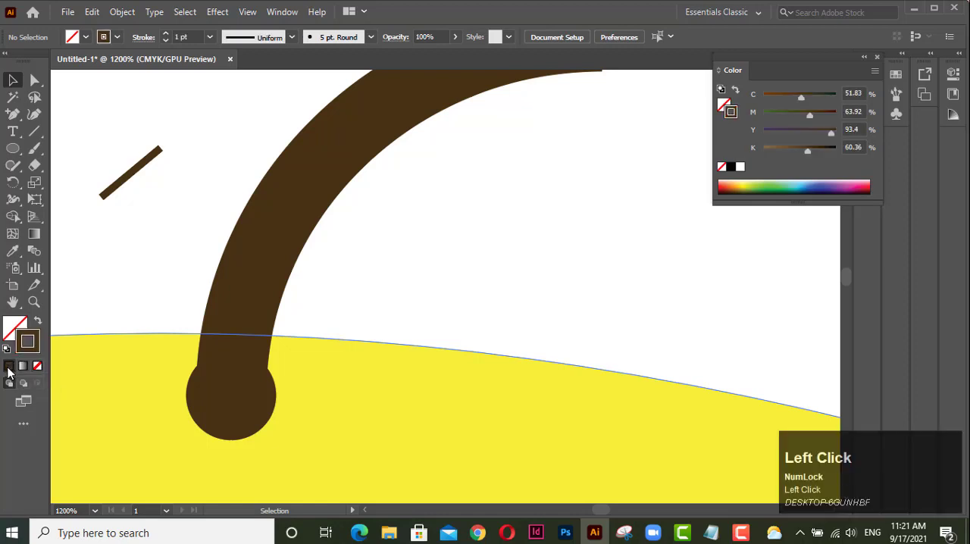
pyautogui.moveTo(114, 160); pyautogui.dragTo(153, 212)
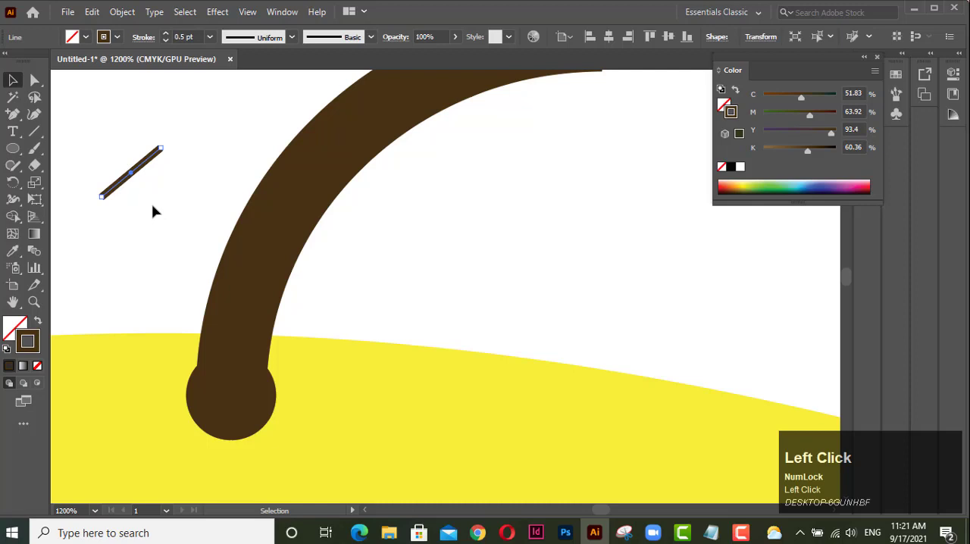
pyautogui.press('Delete')
# Draw a tall, narrow ellipse to the right of the yellow fruit, with green fill (C 67.45, M 0, Y 100, K 0) and no stroke.
pyautogui.scroll(-4, 189, 260)
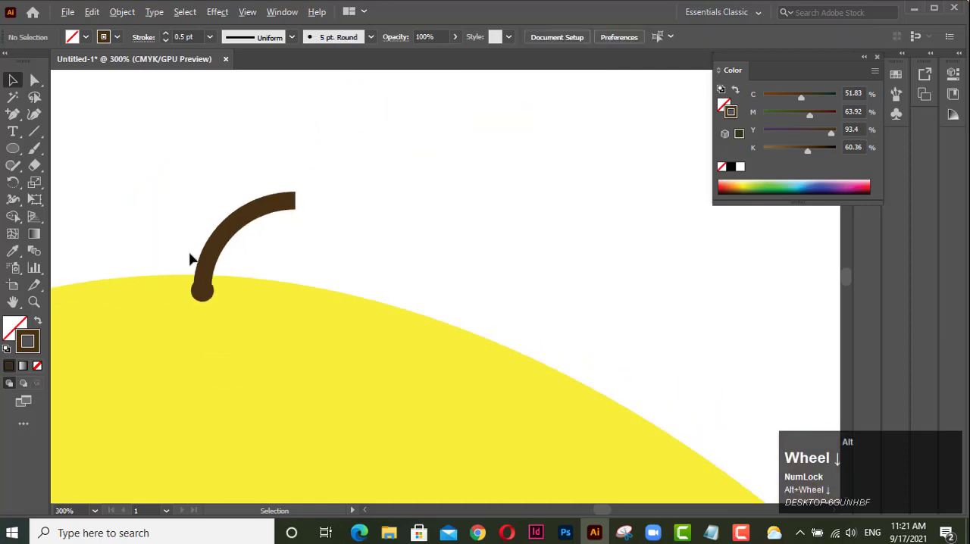
pyautogui.scroll(-4, 189, 260)
pyautogui.moveTo(212, 360); pyautogui.dragTo(232, 206)
pyautogui.click(13, 149)
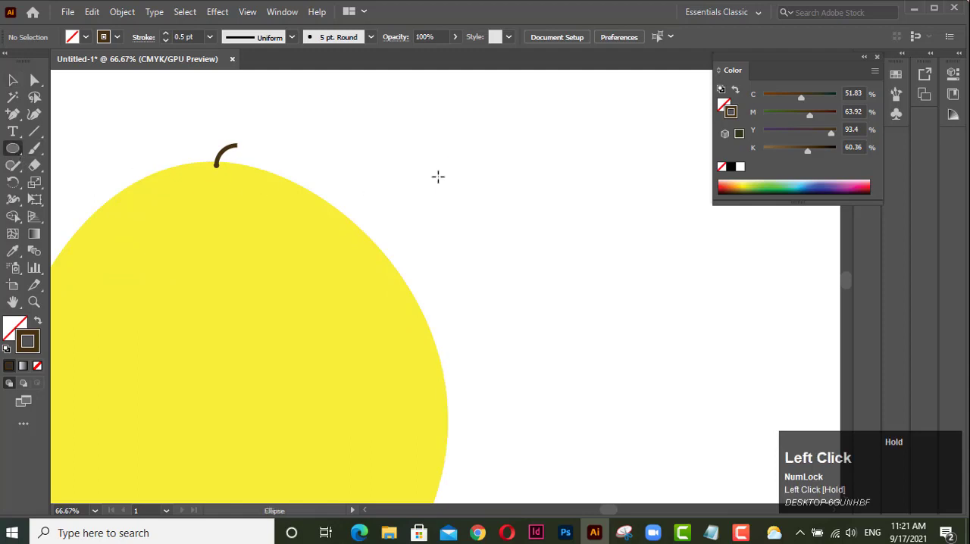
pyautogui.moveTo(438, 176); pyautogui.dragTo(470, 353)
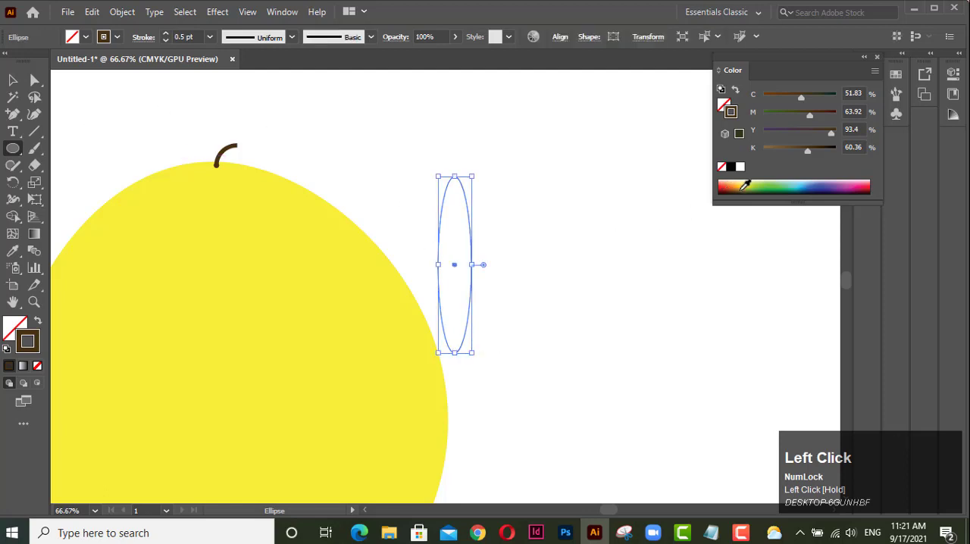
pyautogui.click(767, 184)
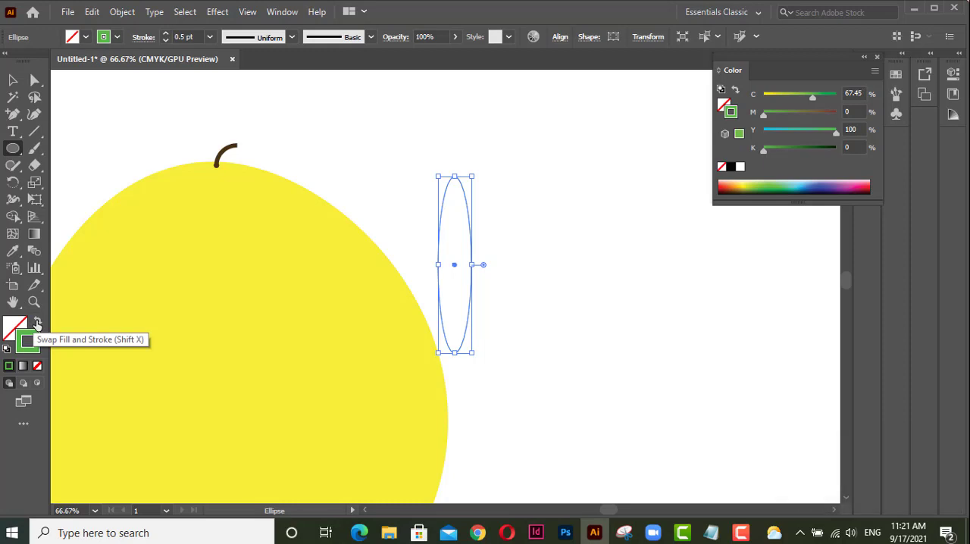
pyautogui.click(36, 323)
# Rotate the green ellipse diagonally and place it on the fruit as a leaf running down to the right from the stem's base.
pyautogui.click(12, 79)
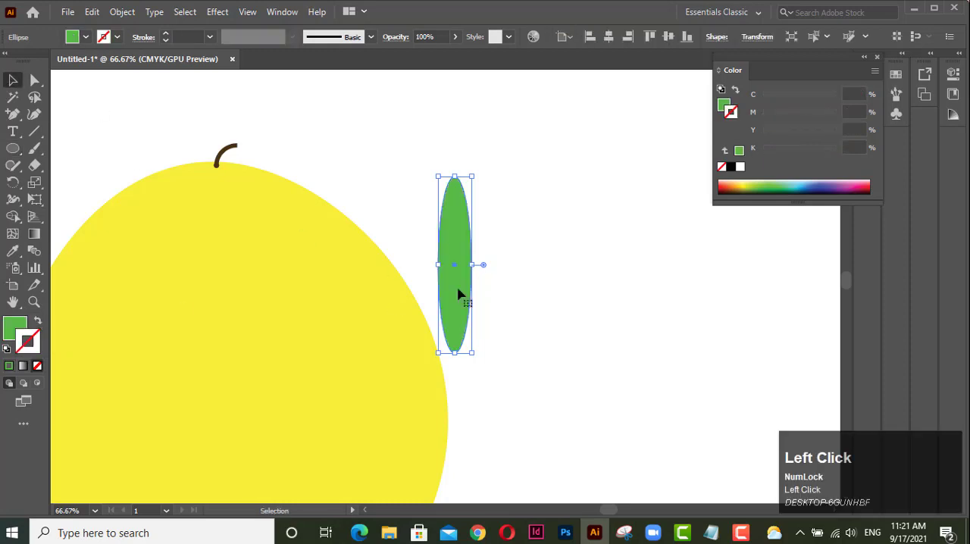
pyautogui.moveTo(476, 357); pyautogui.dragTo(530, 318)
pyautogui.moveTo(469, 265); pyautogui.dragTo(258, 205)
pyautogui.click(353, 247)
pyautogui.click(273, 222)
pyautogui.moveTo(342, 289); pyautogui.dragTo(363, 307)
pyautogui.click(426, 265)
# Select the fruit, stem and leaf together and move them to the left side of the artboard.
pyautogui.scroll(-4, 426, 265)
pyautogui.moveTo(279, 219); pyautogui.dragTo(502, 404)
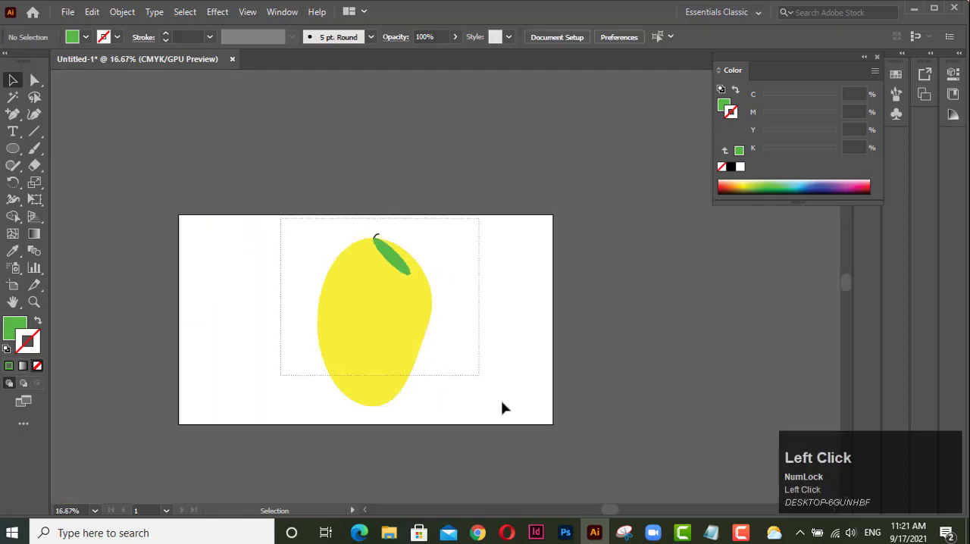
pyautogui.moveTo(401, 320); pyautogui.dragTo(276, 305)
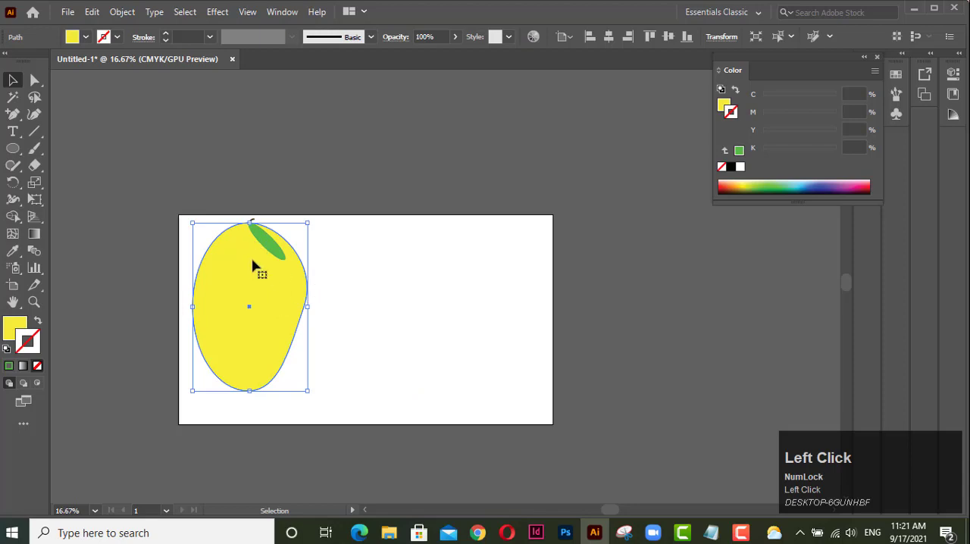
# Group the fruit body, stem and leaf into one object.
pyautogui.rightClick(248, 259)
pyautogui.click(483, 336)
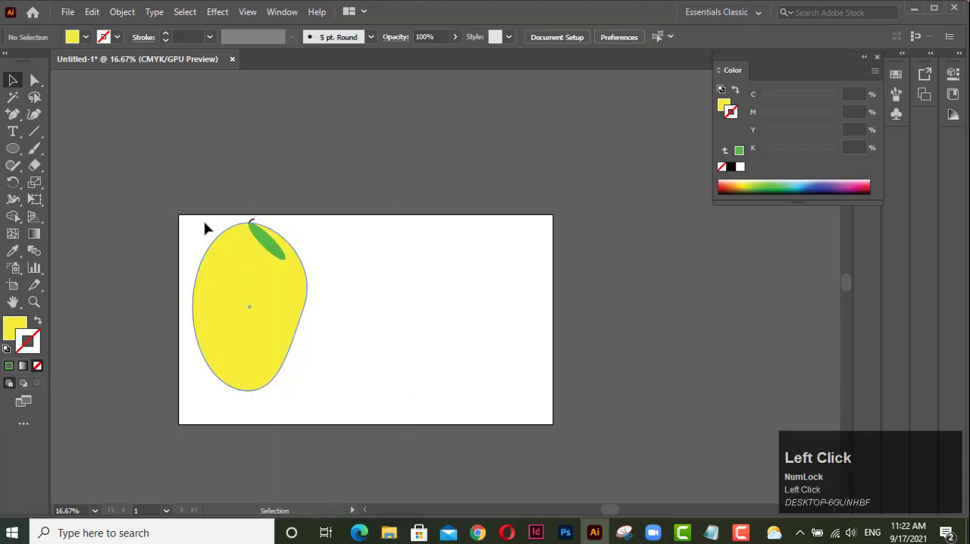
pyautogui.click(251, 292)
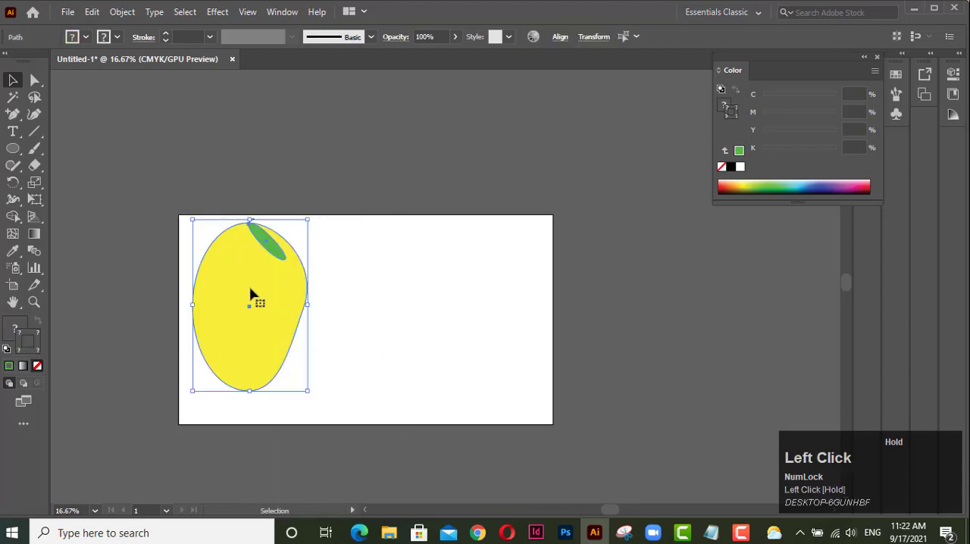
pyautogui.rightClick(251, 289)
pyautogui.click(328, 311)
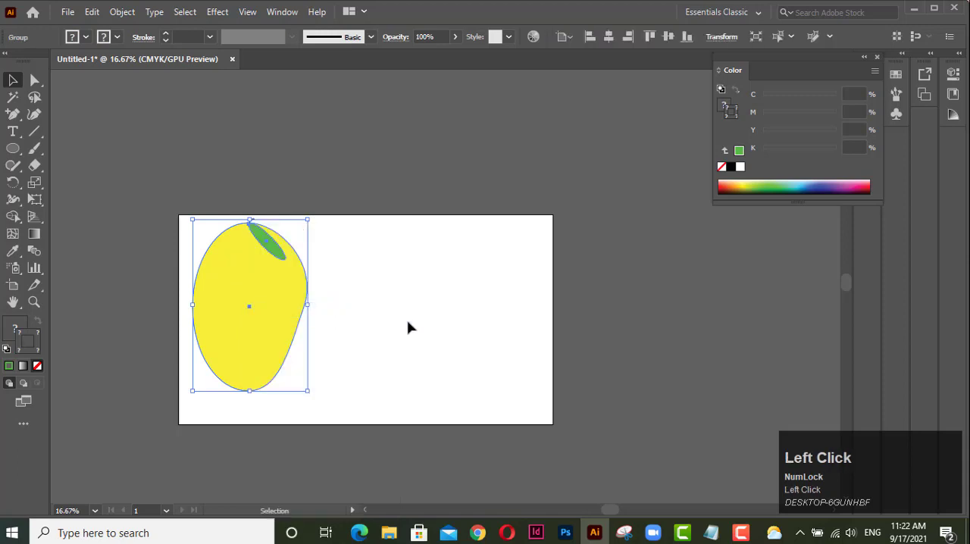
# Scale the fruit group down proportionally and place it in the artboard's upper-left corner.
pyautogui.moveTo(270, 288); pyautogui.dragTo(328, 287)
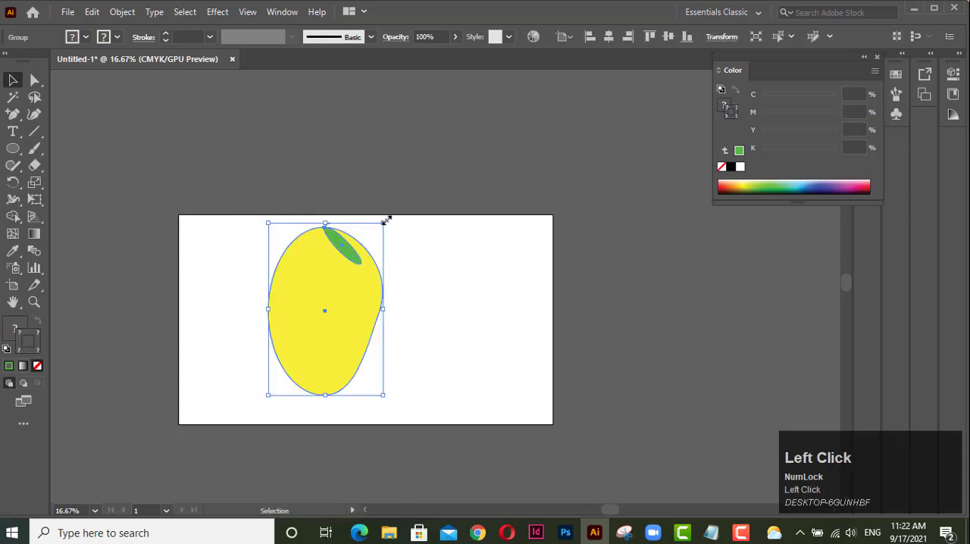
pyautogui.moveTo(385, 220); pyautogui.dragTo(227, 245)
pyautogui.click(314, 276)
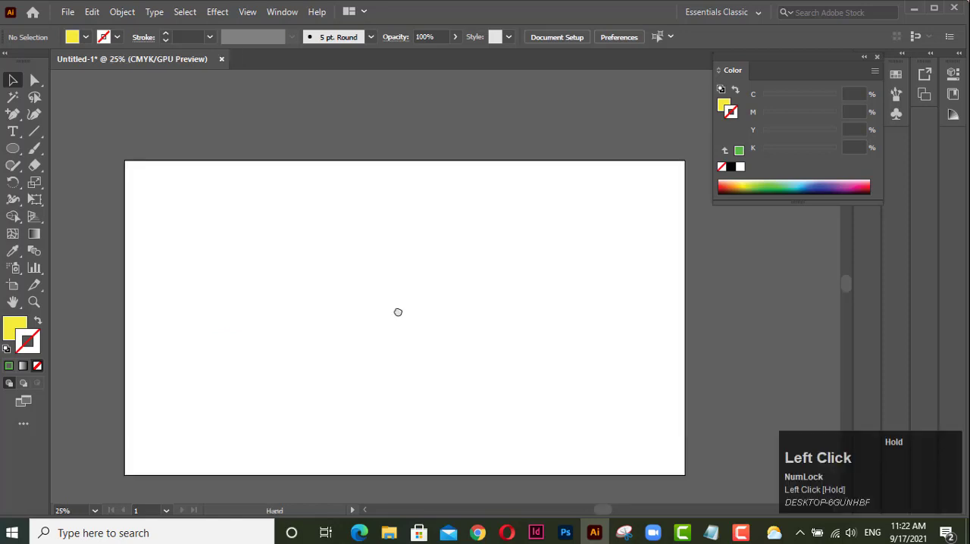
# Draw a slightly tall yellow rectangle without stroke, just left of the centre of the empty artboard.
pyautogui.moveTo(398, 312); pyautogui.dragTo(401, 319)
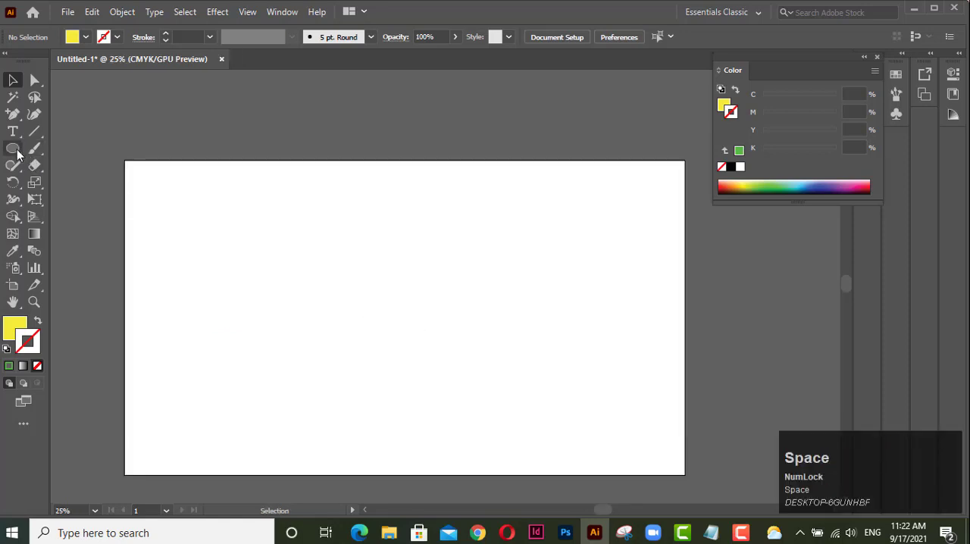
pyautogui.moveTo(13, 149); pyautogui.dragTo(62, 151)
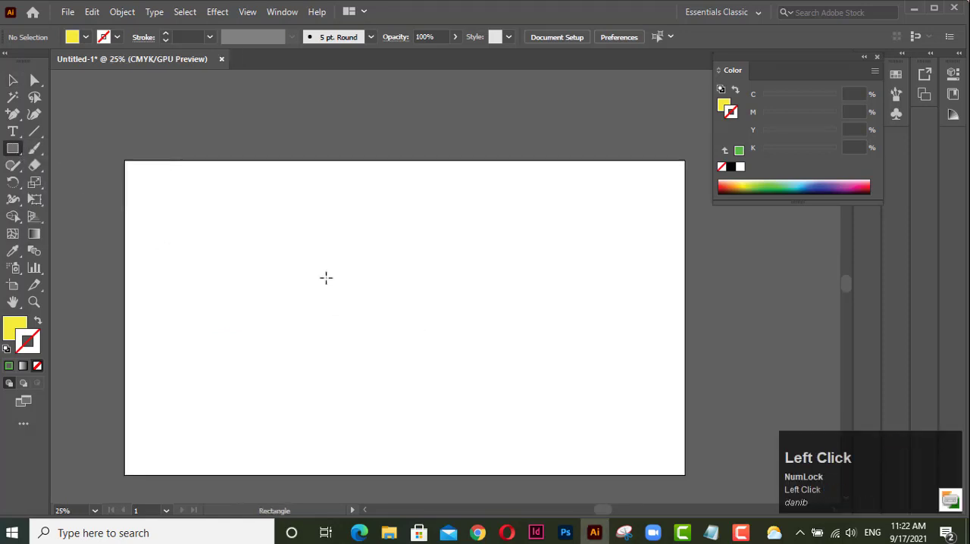
pyautogui.moveTo(273, 249); pyautogui.dragTo(413, 399)
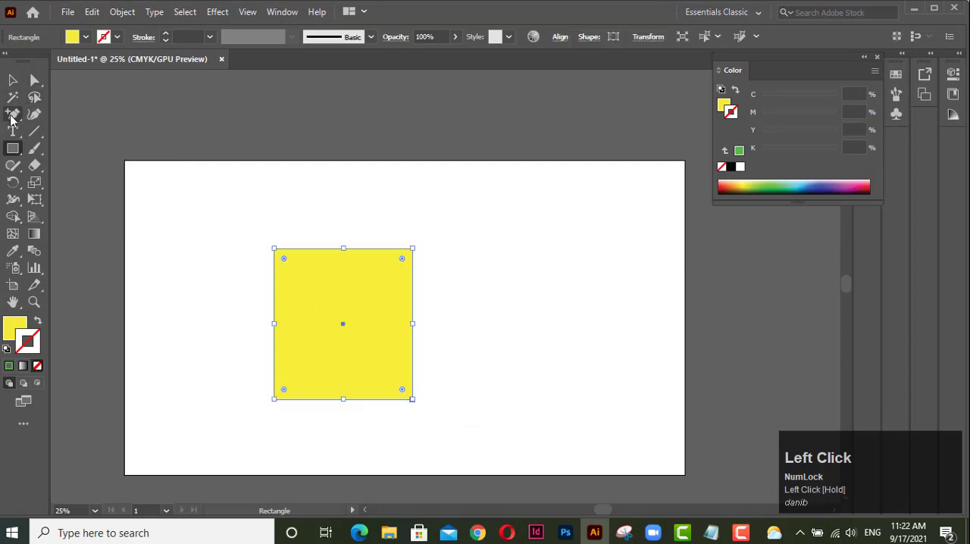
# Add an anchor point at the middle of the rectangle's top edge and move it straight up to form a roof peak.
pyautogui.click(15, 114)
pyautogui.moveTo(14, 113); pyautogui.dragTo(80, 130)
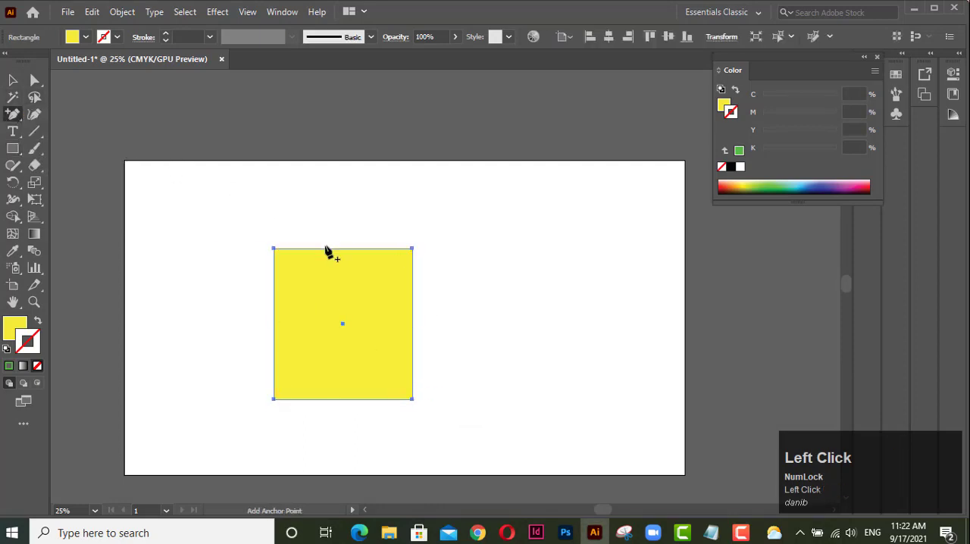
pyautogui.click(341, 248)
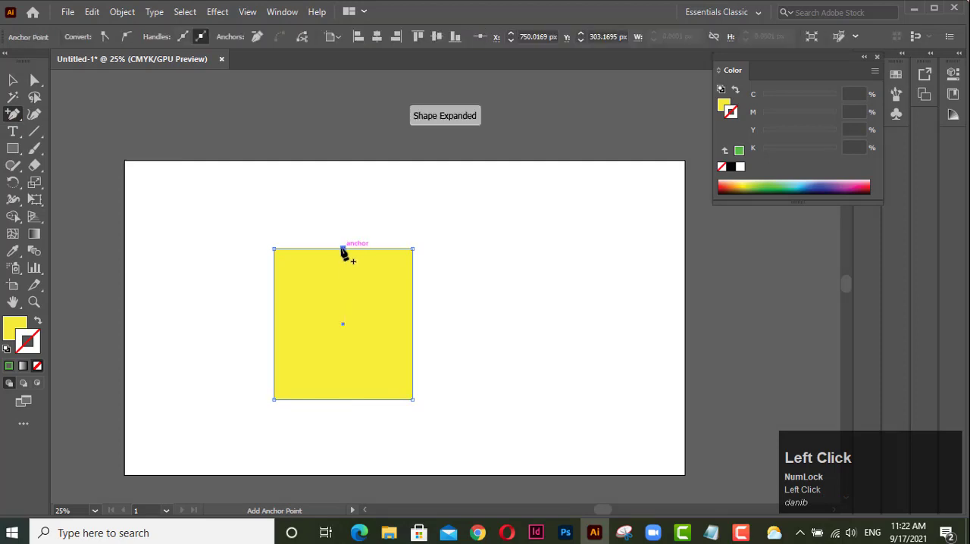
pyautogui.click(34, 79)
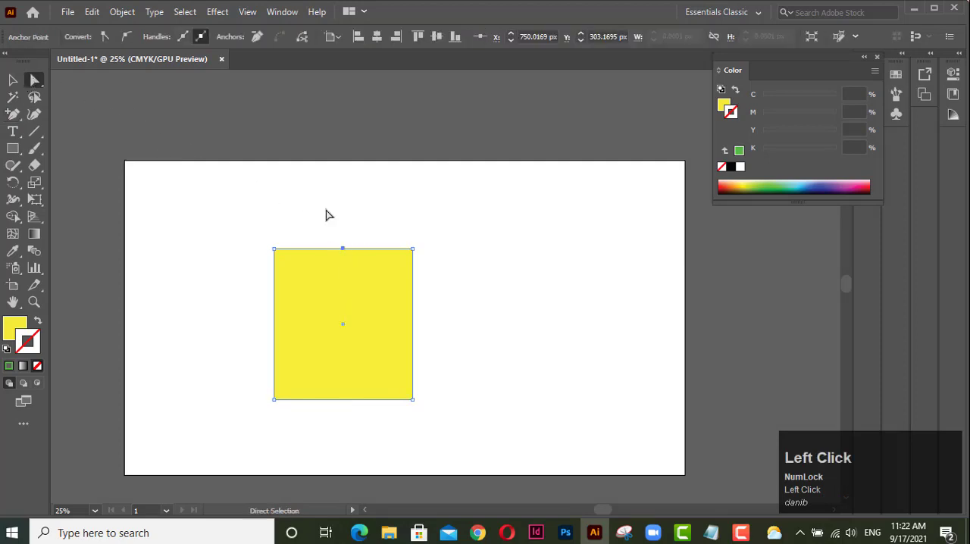
pyautogui.moveTo(343, 249); pyautogui.dragTo(346, 201)
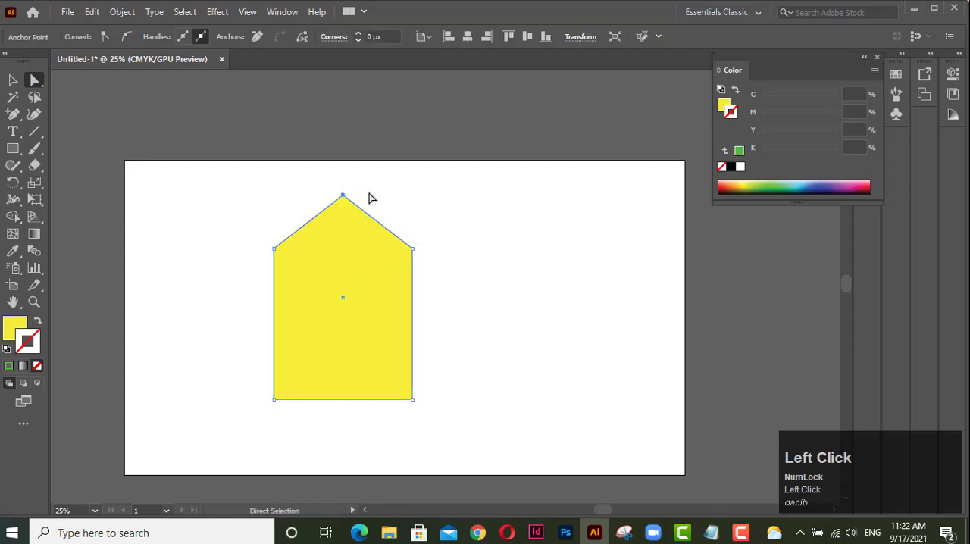
pyautogui.click(372, 197)
# Fill the house shape with brown (C 34.51, M 78.04, Y 100, K 41.96) and set its stroke to None.
pyautogui.click(367, 285)
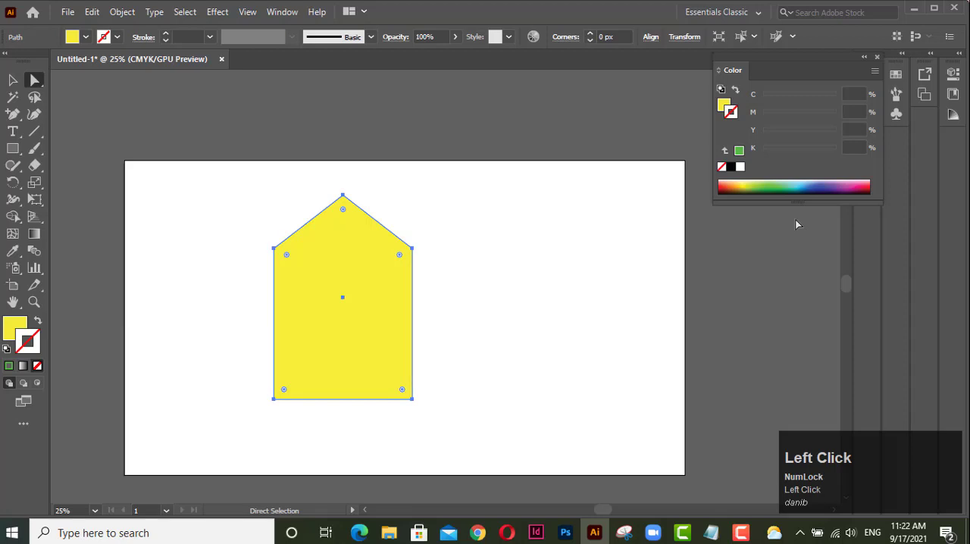
pyautogui.click(734, 182)
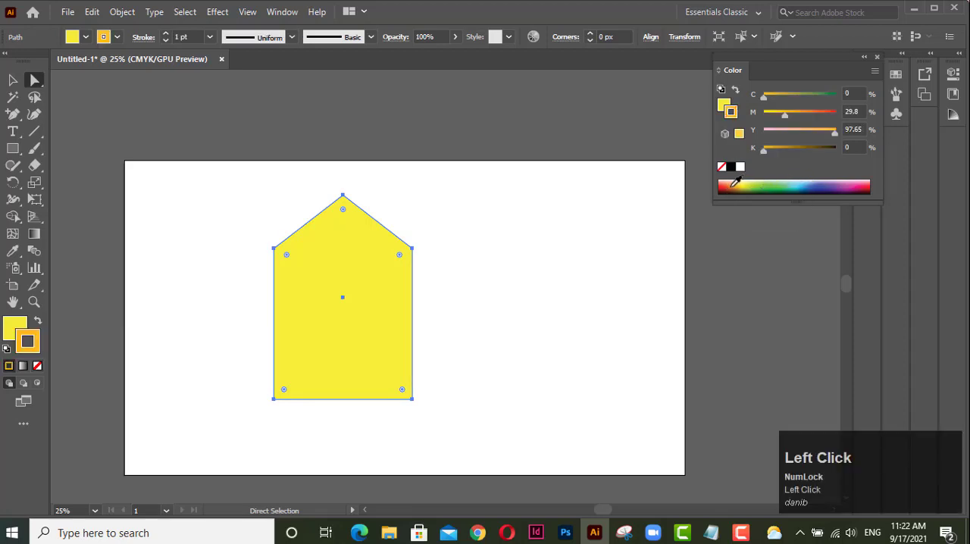
pyautogui.click(12, 80)
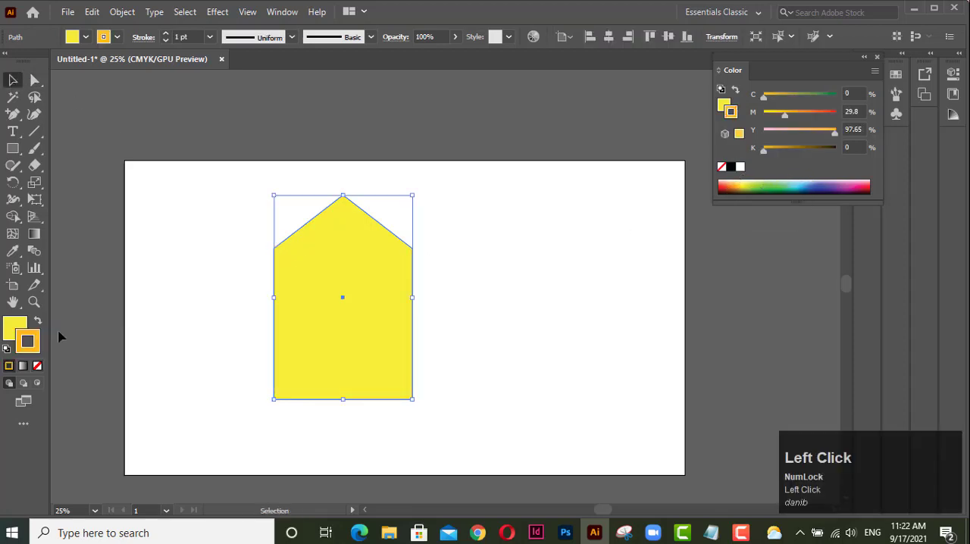
pyautogui.click(37, 366)
pyautogui.click(15, 326)
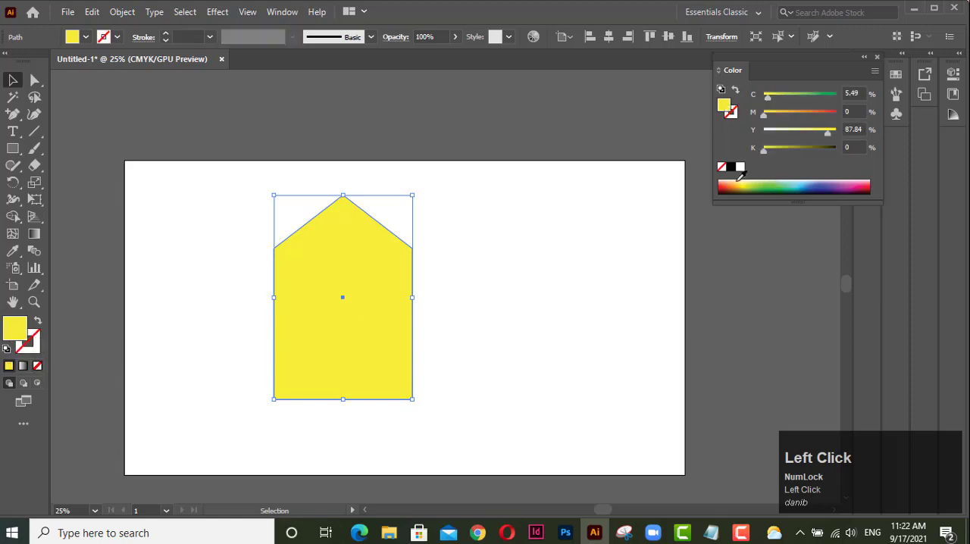
pyautogui.moveTo(736, 178); pyautogui.dragTo(732, 188)
pyautogui.moveTo(357, 264); pyautogui.dragTo(356, 310)
pyautogui.hotkey('ctrl', 'shift', 'a')
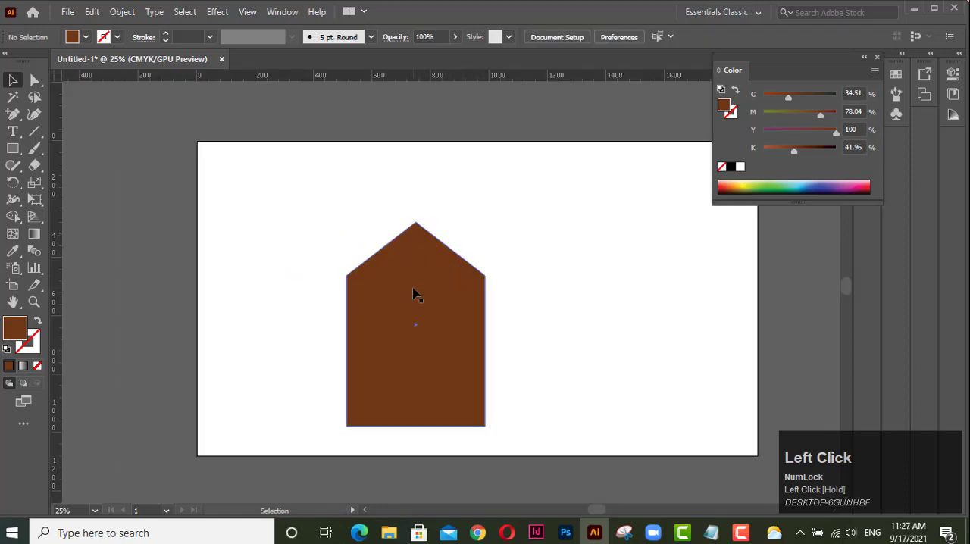
# Draw a straight line from the roof peak along the right roof slope, extending past the house's right wall.
pyautogui.scroll(2, 416, 290)
pyautogui.scroll(1, 416, 292)
pyautogui.press('space')
pyautogui.moveTo(428, 231); pyautogui.dragTo(372, 374)
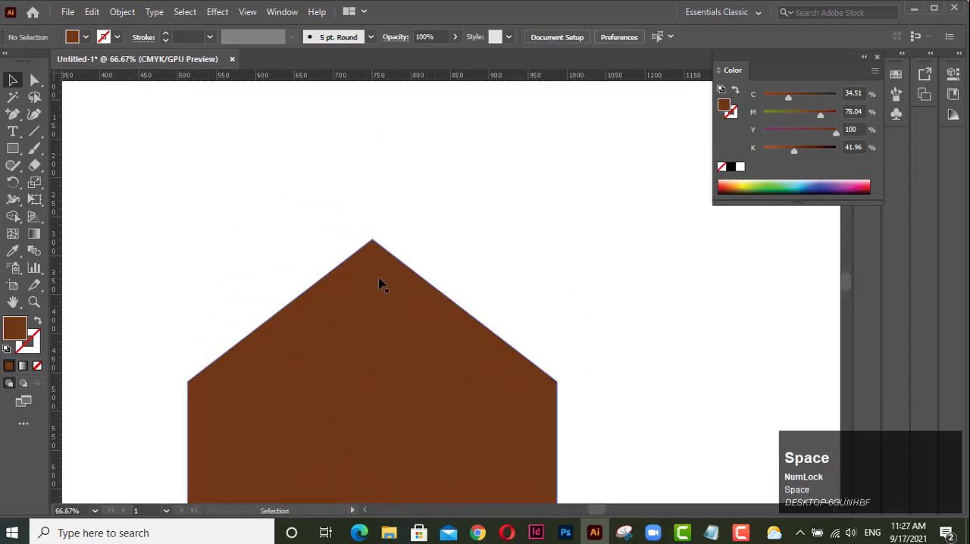
pyautogui.click(35, 131)
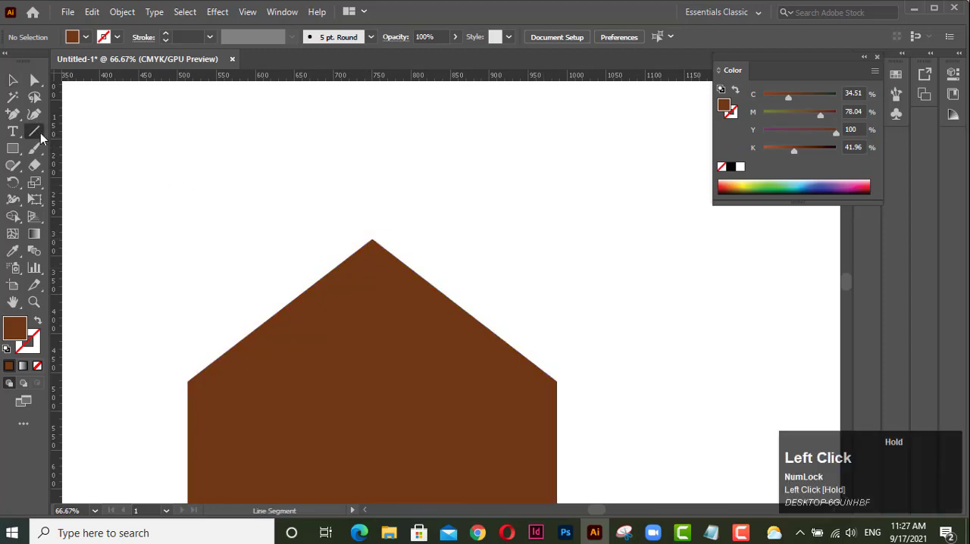
pyautogui.moveTo(34, 131); pyautogui.dragTo(116, 138)
pyautogui.moveTo(370, 237); pyautogui.dragTo(597, 413)
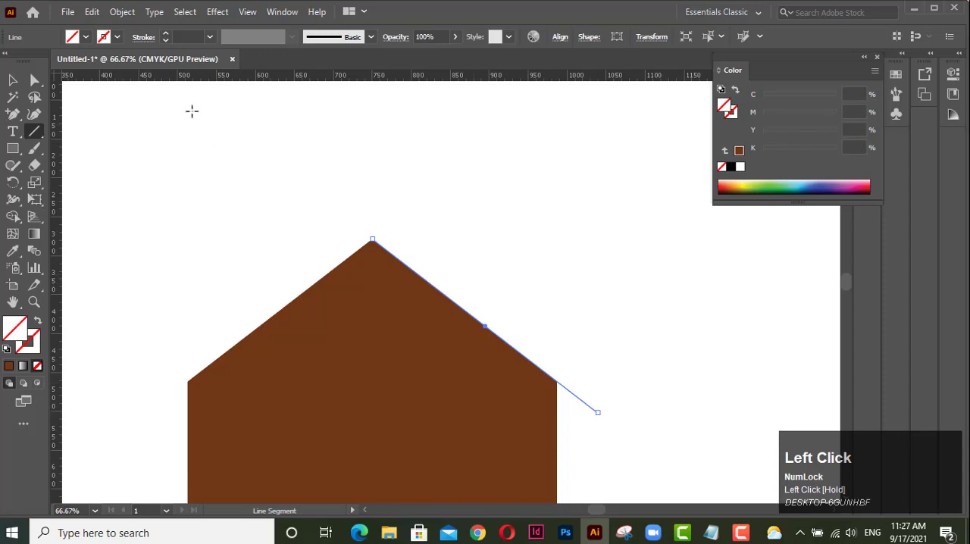
# Give the roof line a brown stroke with a weight of 17 pt.
pyautogui.click(167, 34)
pyautogui.click(167, 34)
pyautogui.click(167, 34)
pyautogui.click(167, 35)
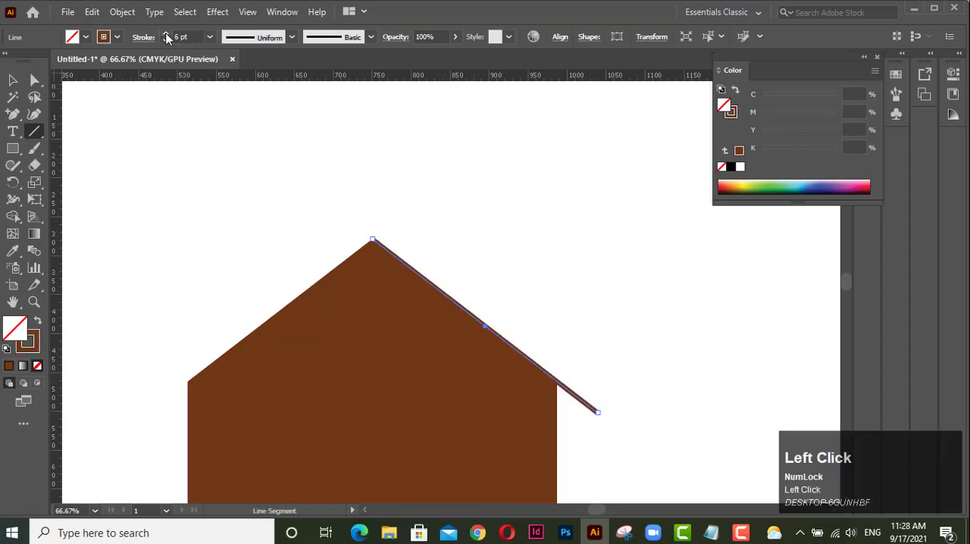
pyautogui.click(167, 34)
pyautogui.click(166, 34)
pyautogui.click(167, 34)
pyautogui.click(167, 34)
pyautogui.click(167, 34)
pyautogui.click(167, 34)
pyautogui.click(167, 35)
pyautogui.click(167, 34)
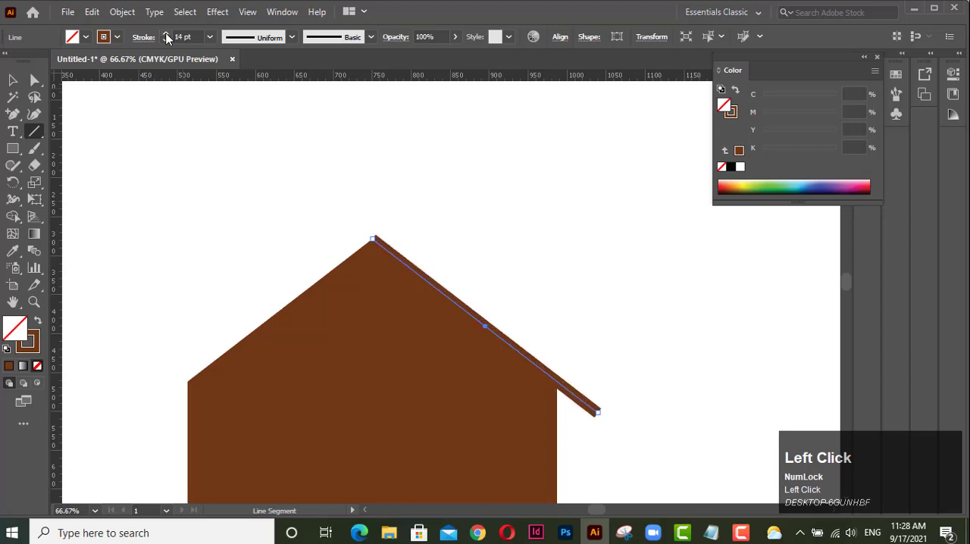
pyautogui.click(167, 34)
pyautogui.click(167, 34)
pyautogui.click(167, 34)
pyautogui.press('v')
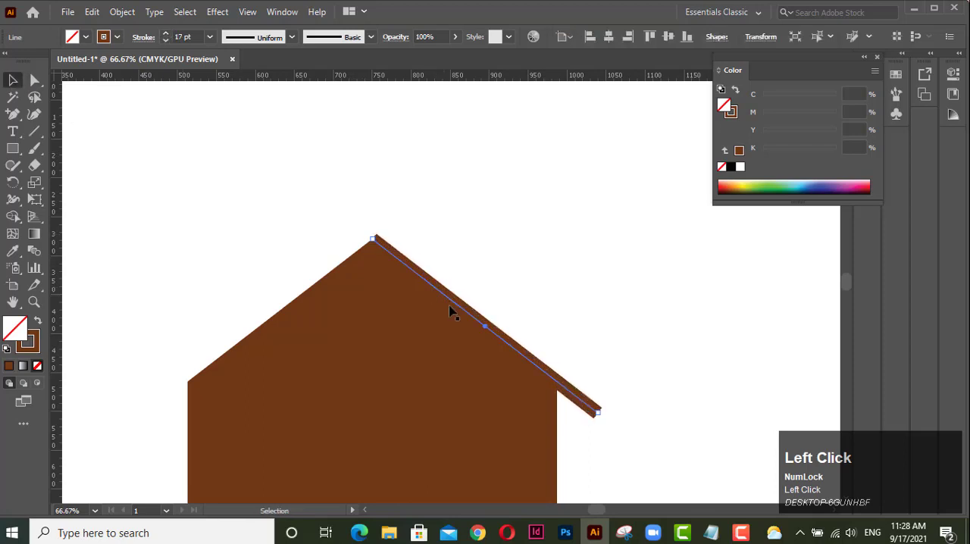
# Reflect the right roof line across the vertical axis as a copy, checking the result with the preview.
pyautogui.press('space')
pyautogui.moveTo(448, 307); pyautogui.dragTo(372, 222)
pyautogui.click(400, 232)
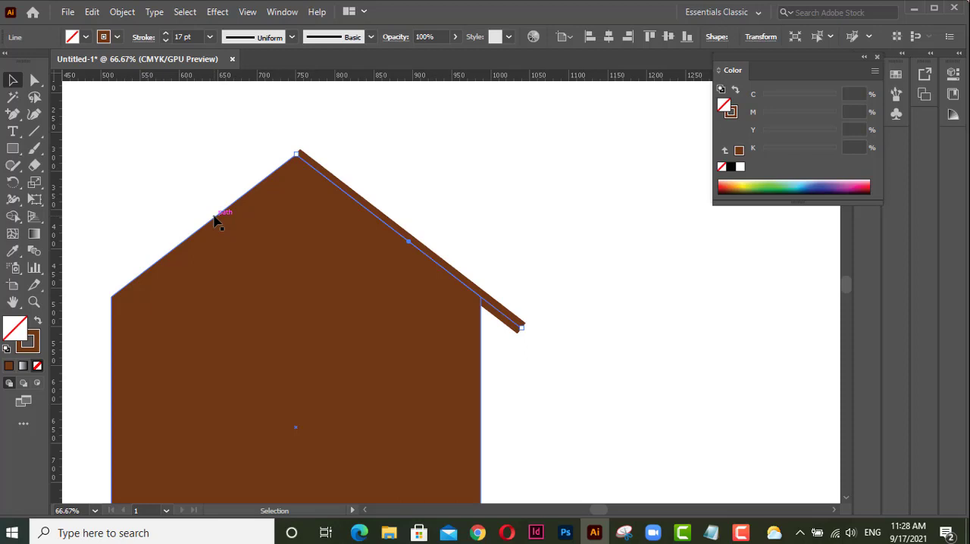
pyautogui.rightClick(439, 267)
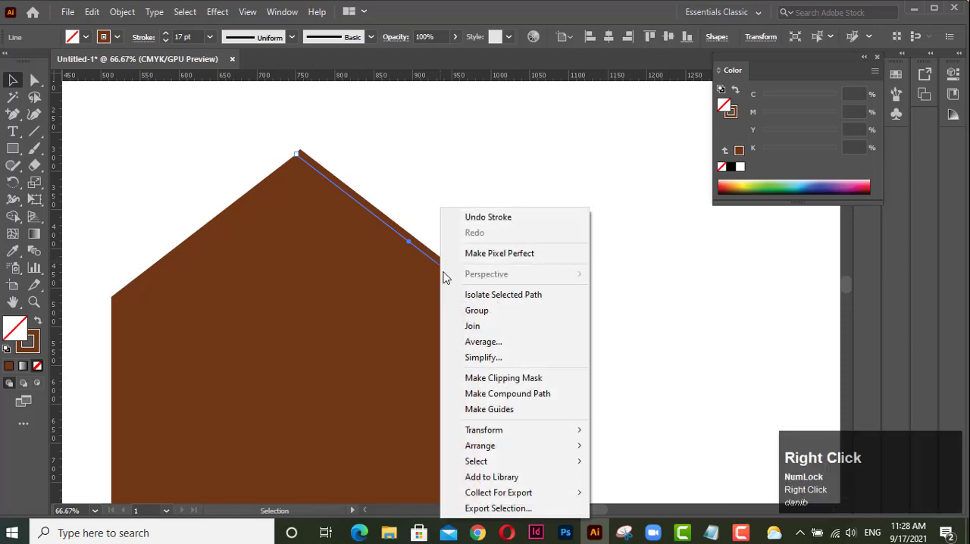
pyautogui.moveTo(512, 437)
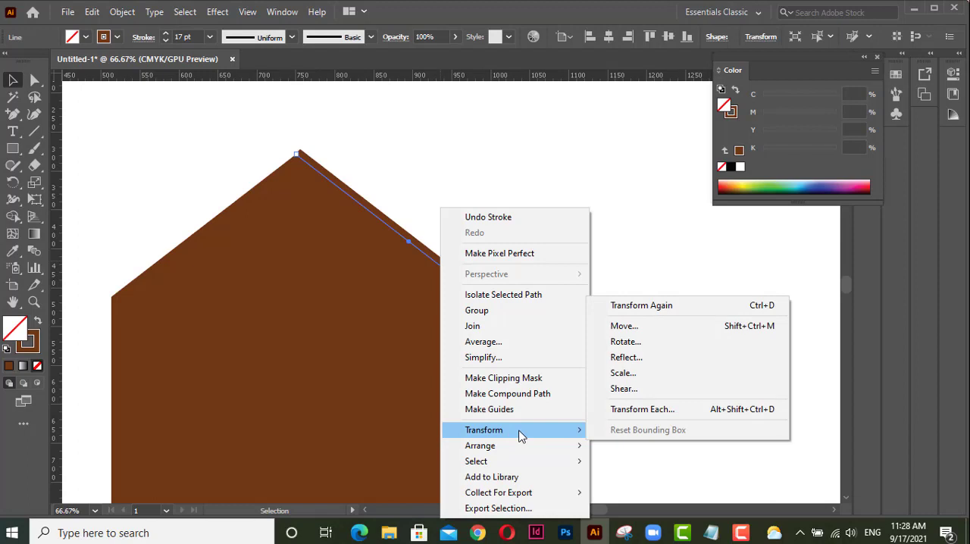
pyautogui.click(661, 362)
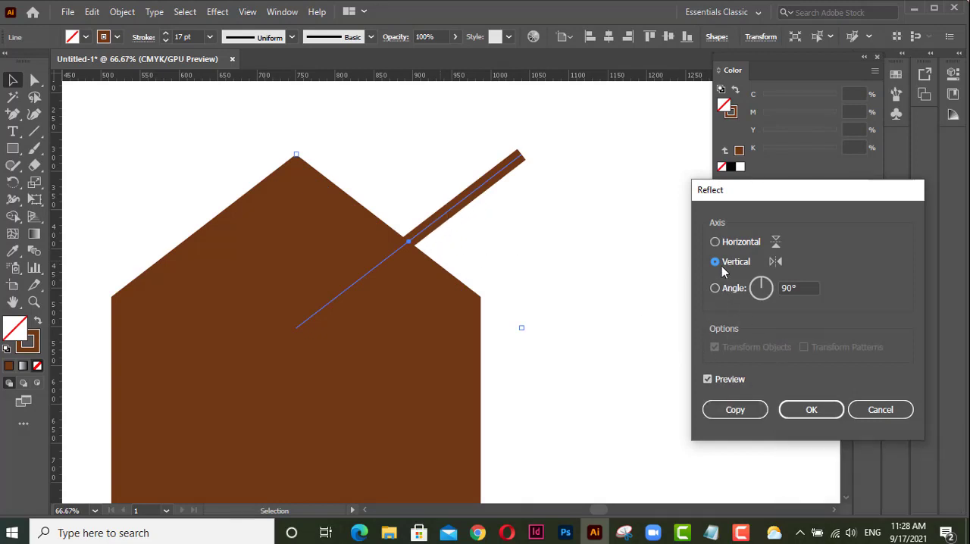
pyautogui.click(707, 379)
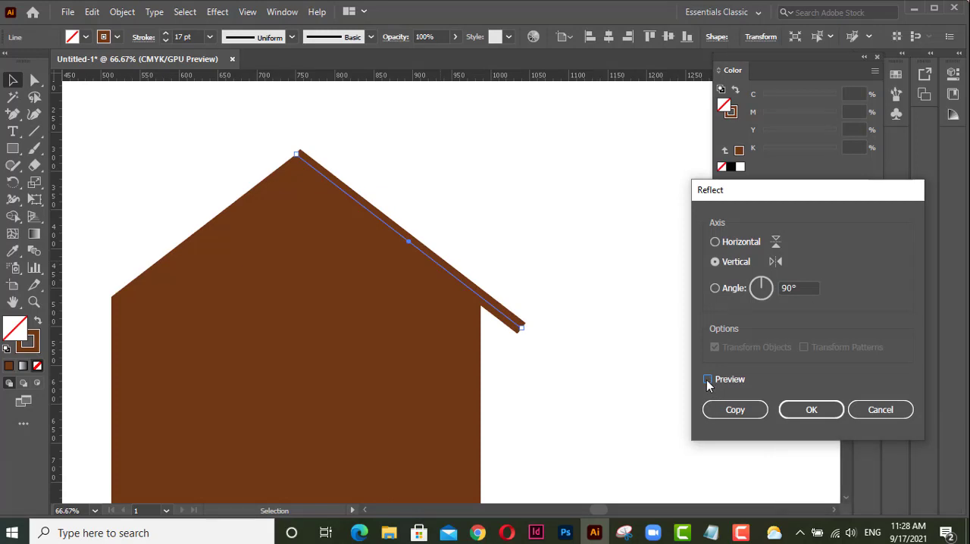
pyautogui.click(708, 379)
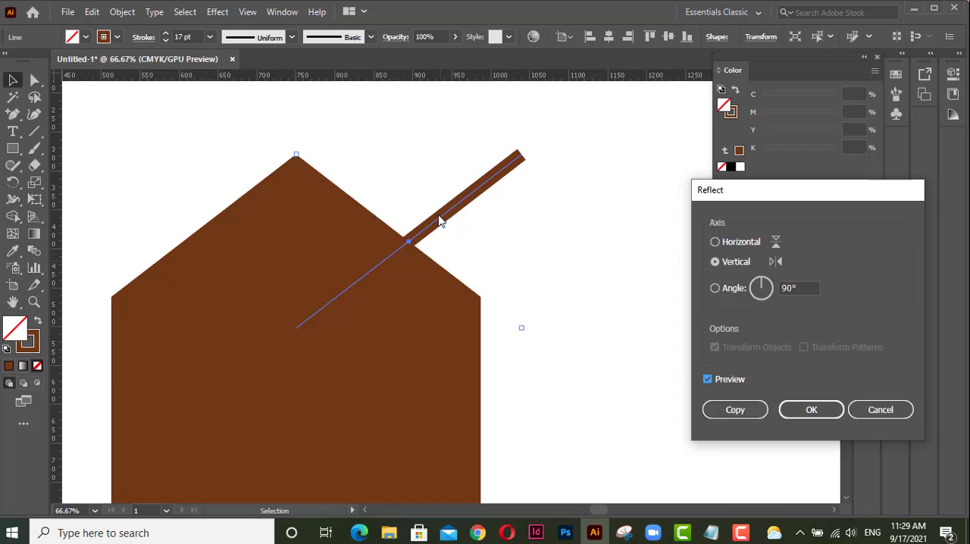
pyautogui.click(733, 409)
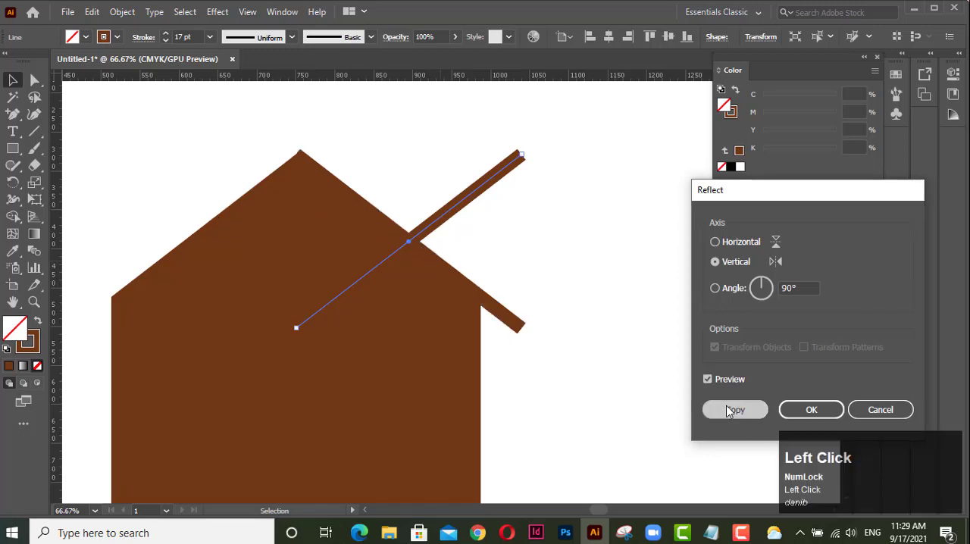
# Move the reflected roof line onto the house's left roof slope, with its upper end near the peak.
pyautogui.moveTo(429, 222); pyautogui.dragTo(211, 221)
pyautogui.moveTo(211, 226); pyautogui.dragTo(212, 222)
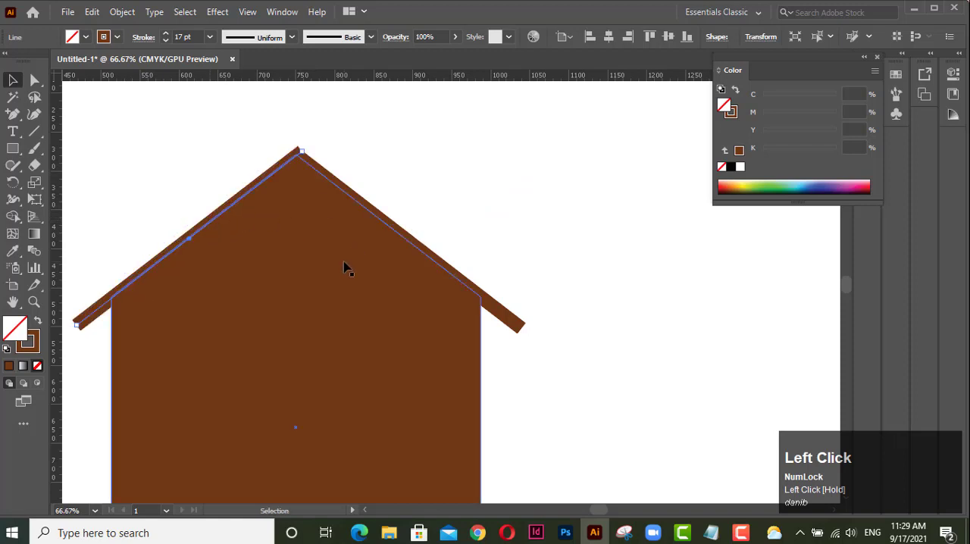
pyautogui.moveTo(281, 268); pyautogui.dragTo(377, 405)
pyautogui.scroll(3, 415, 282)
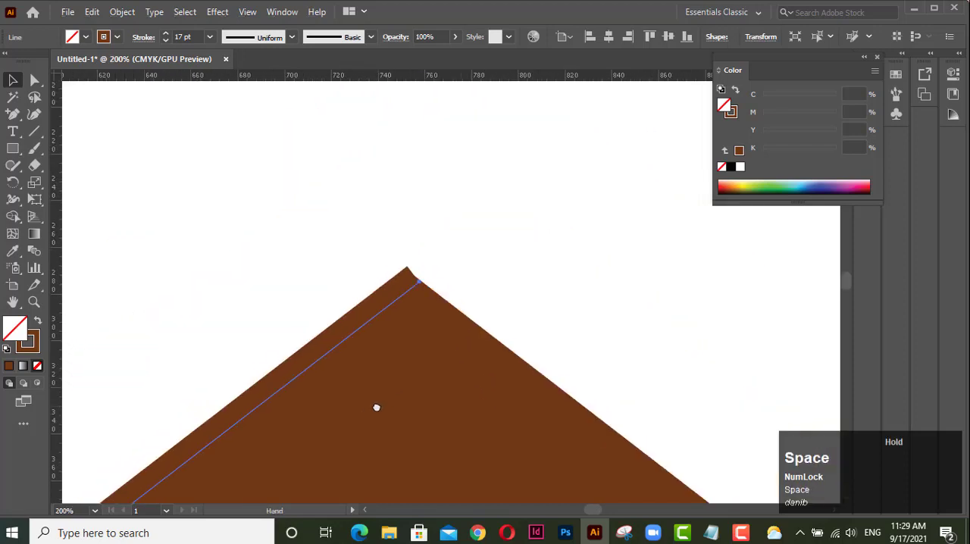
pyautogui.scroll(4, 422, 313)
pyautogui.moveTo(381, 285); pyautogui.dragTo(419, 358)
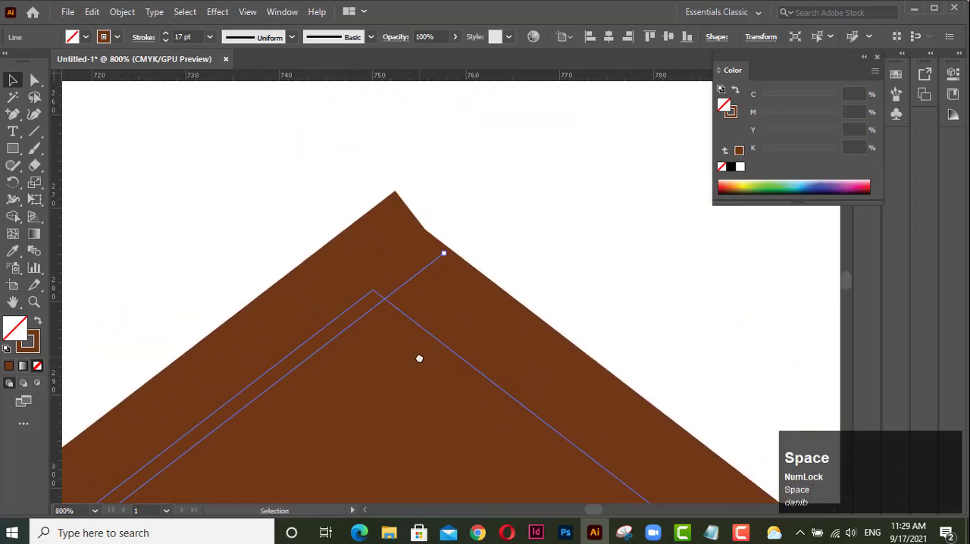
pyautogui.click(267, 213)
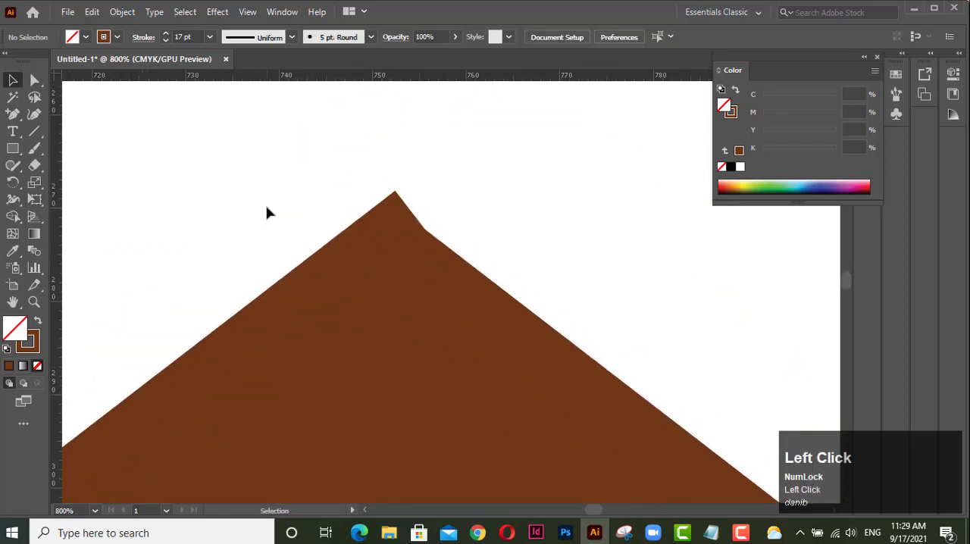
# Toggle the rulers off and on, and place a vertical guide through the house shape's roof peak.
pyautogui.hotkey('ctrl', 'r')
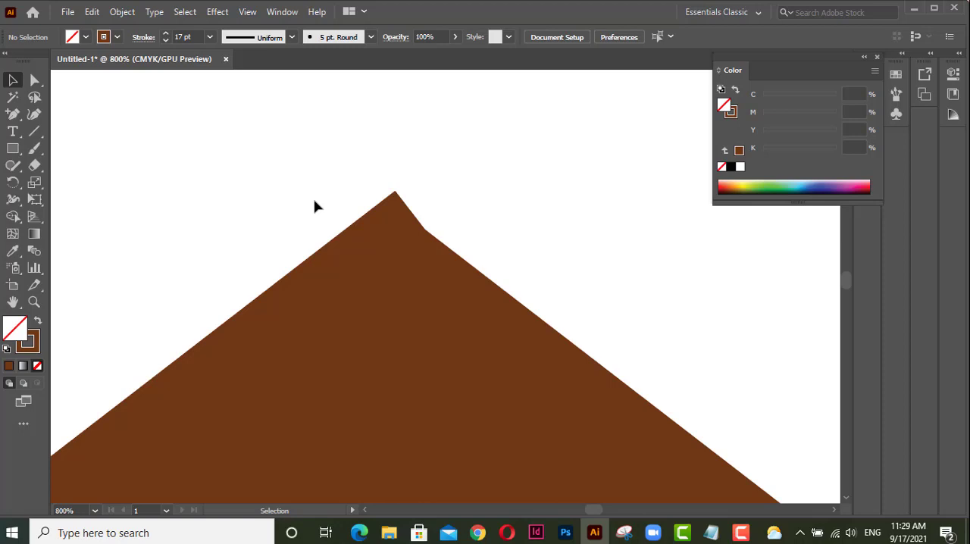
pyautogui.hotkey('ctrl', 'r')
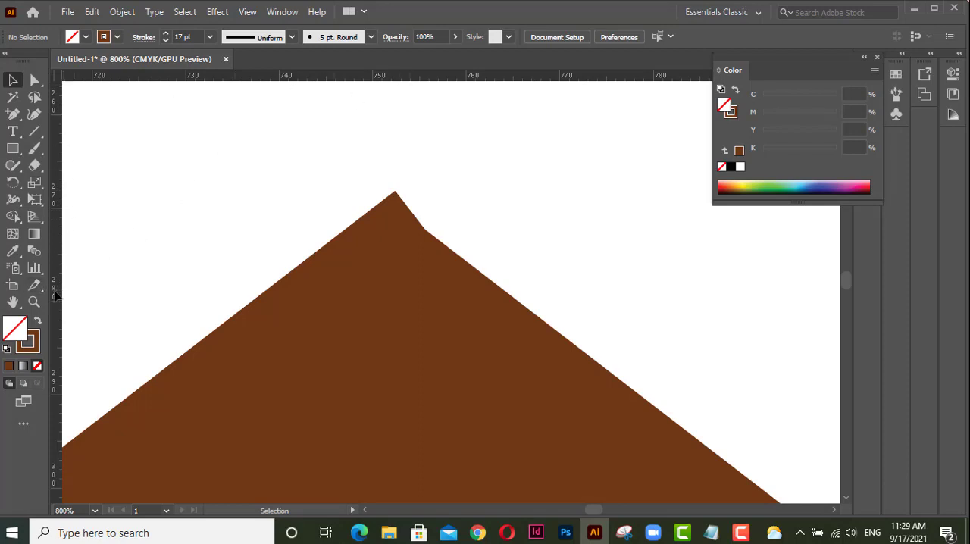
pyautogui.moveTo(54, 296); pyautogui.dragTo(390, 323)
pyautogui.scroll(-3, 420, 354)
pyautogui.click(417, 288)
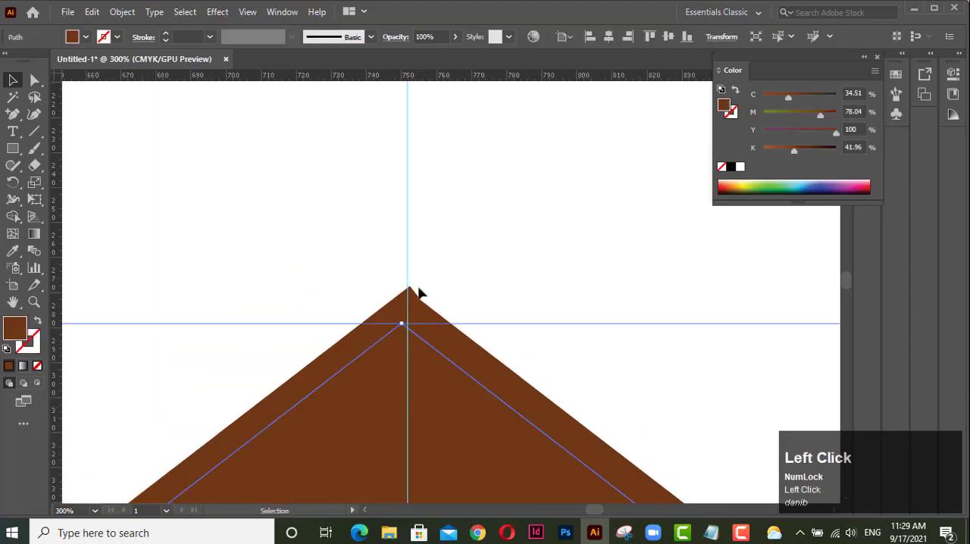
pyautogui.moveTo(407, 283); pyautogui.dragTo(402, 286)
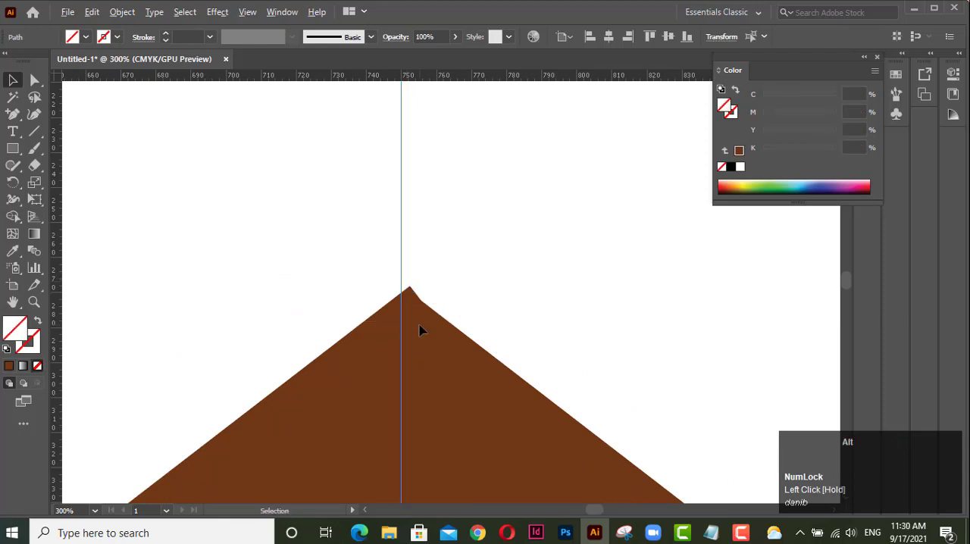
pyautogui.scroll(3, 420, 329)
pyautogui.click(415, 293)
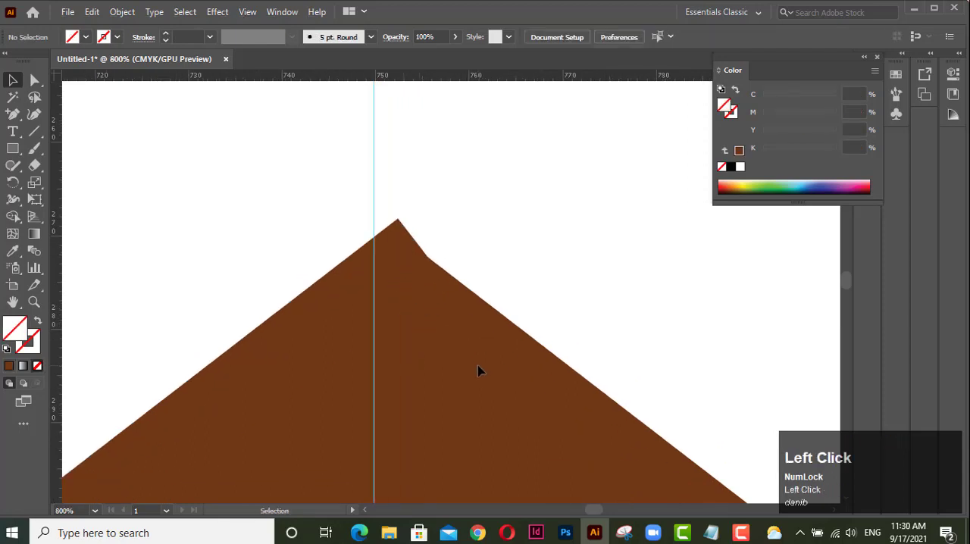
# Lock the brown house shape so that only the roof lines can be selected.
pyautogui.scroll(-5, 514, 345)
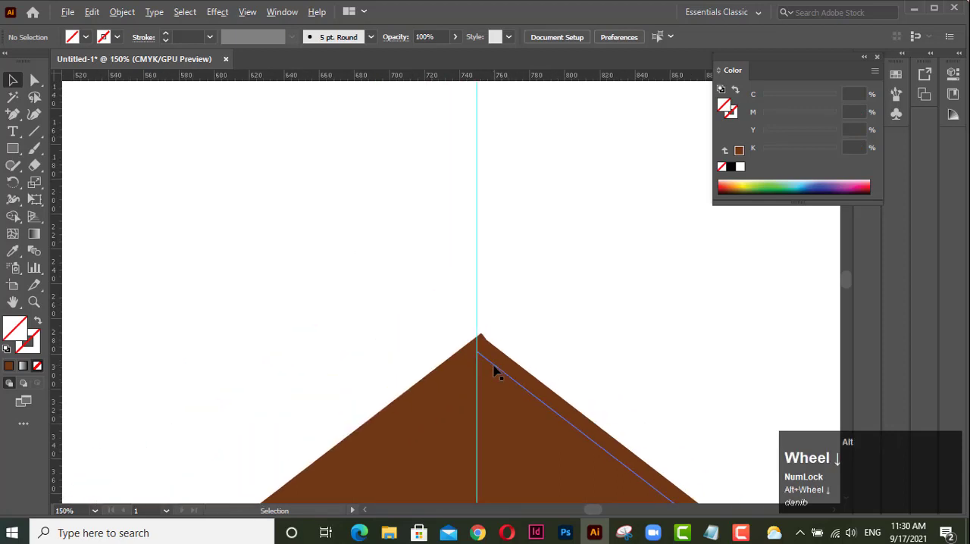
pyautogui.moveTo(448, 322); pyautogui.dragTo(364, 222)
pyautogui.scroll(-2, 429, 273)
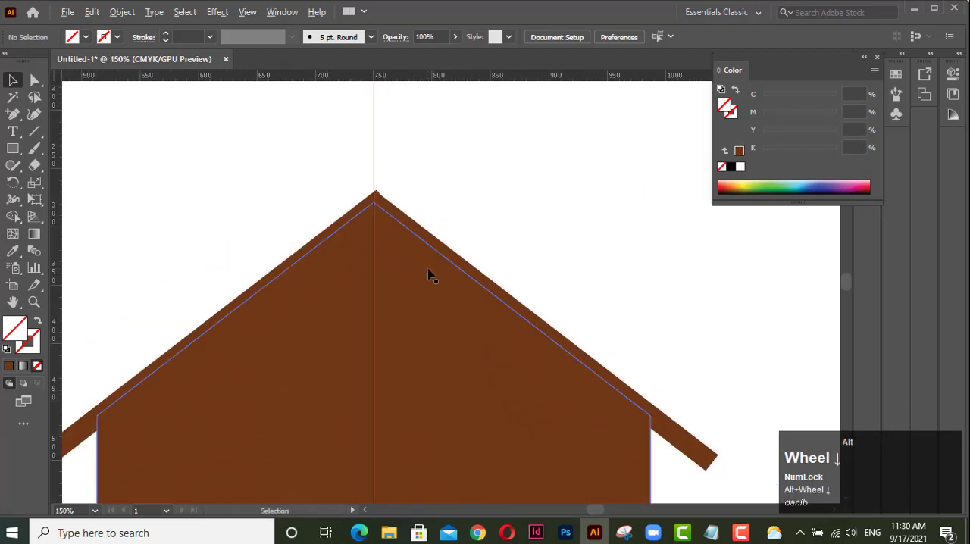
pyautogui.click(436, 348)
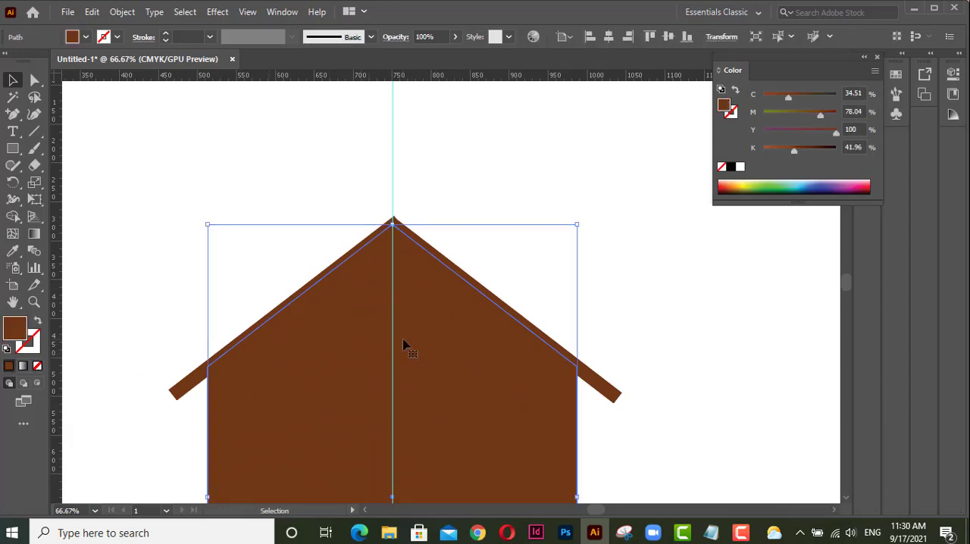
pyautogui.click(359, 349)
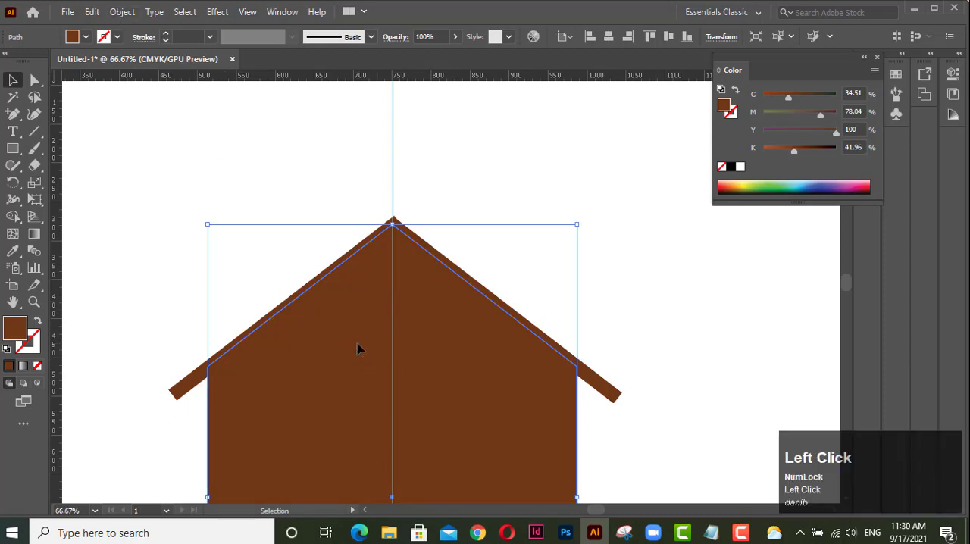
pyautogui.click(123, 12)
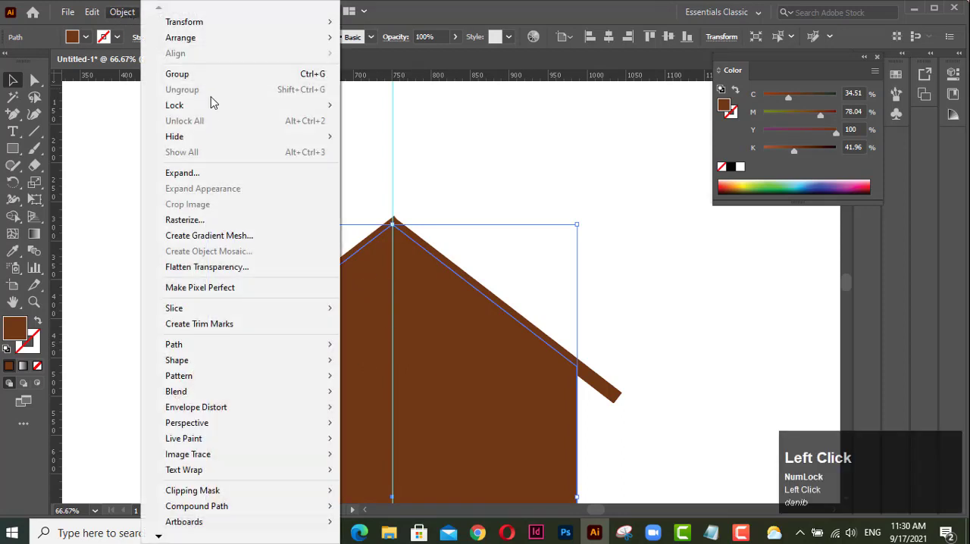
pyautogui.moveTo(217, 107)
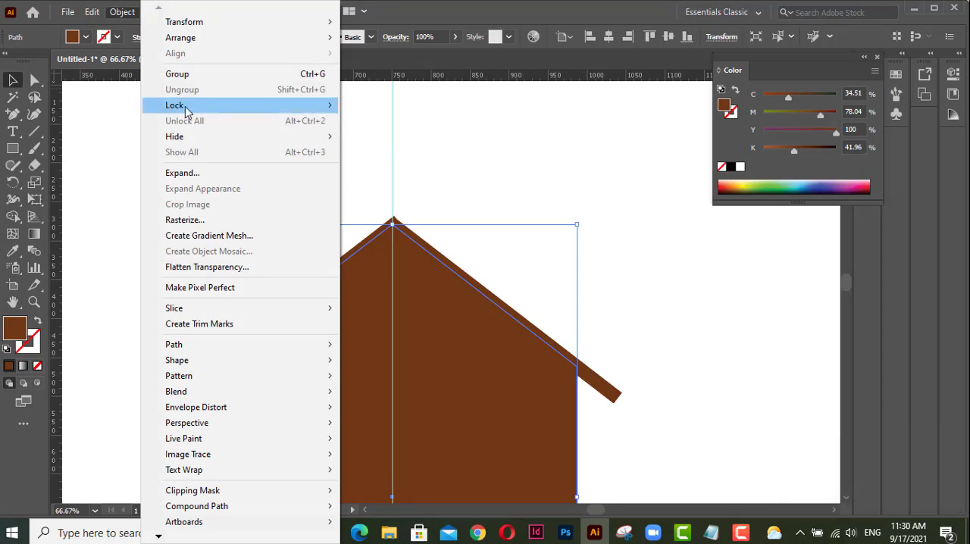
pyautogui.click(394, 108)
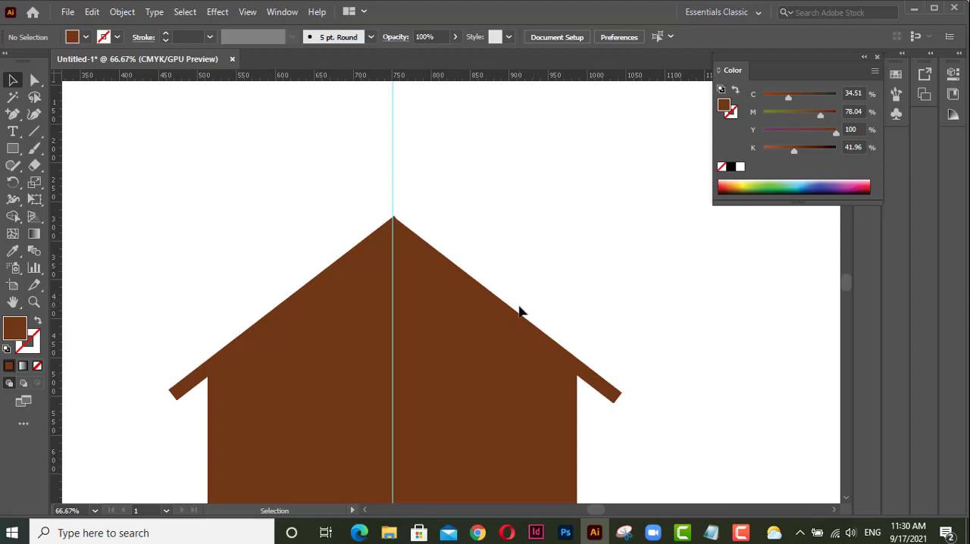
pyautogui.click(122, 12)
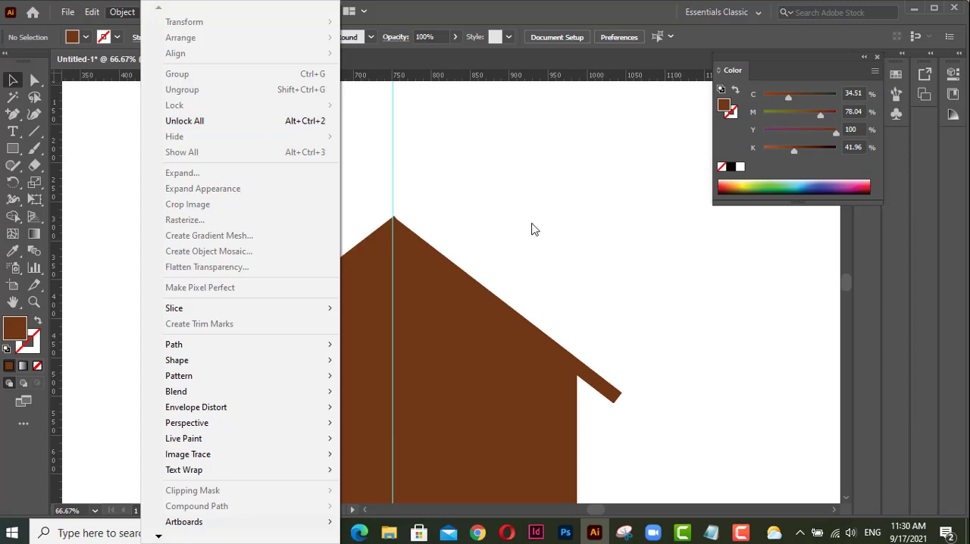
pyautogui.click(500, 290)
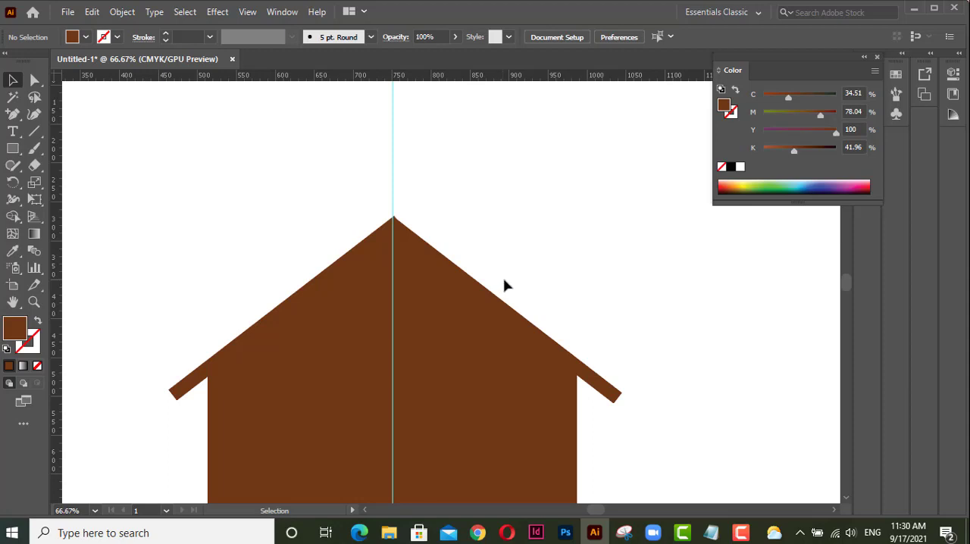
# Move the left roof line so its upper end meets the right roof line's end at the vertical guide.
pyautogui.click(489, 296)
pyautogui.scroll(4, 478, 295)
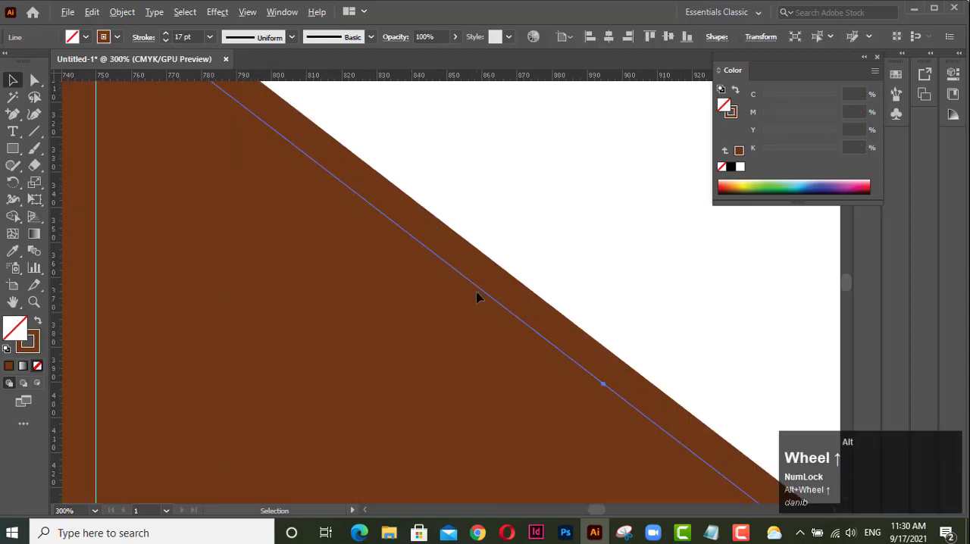
pyautogui.moveTo(222, 181); pyautogui.dragTo(504, 454)
pyautogui.click(362, 292)
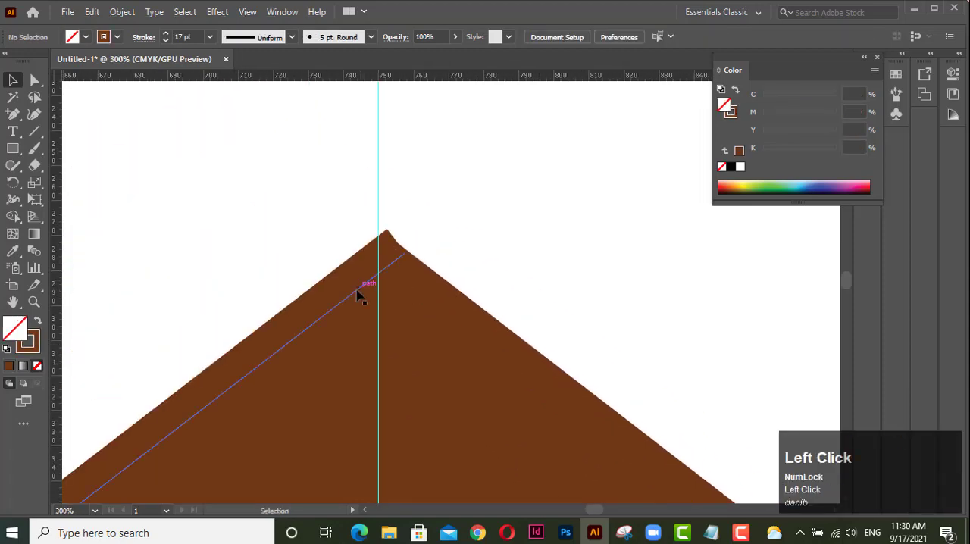
pyautogui.moveTo(338, 309); pyautogui.dragTo(315, 321)
pyautogui.click(412, 261)
pyautogui.scroll(1, 397, 276)
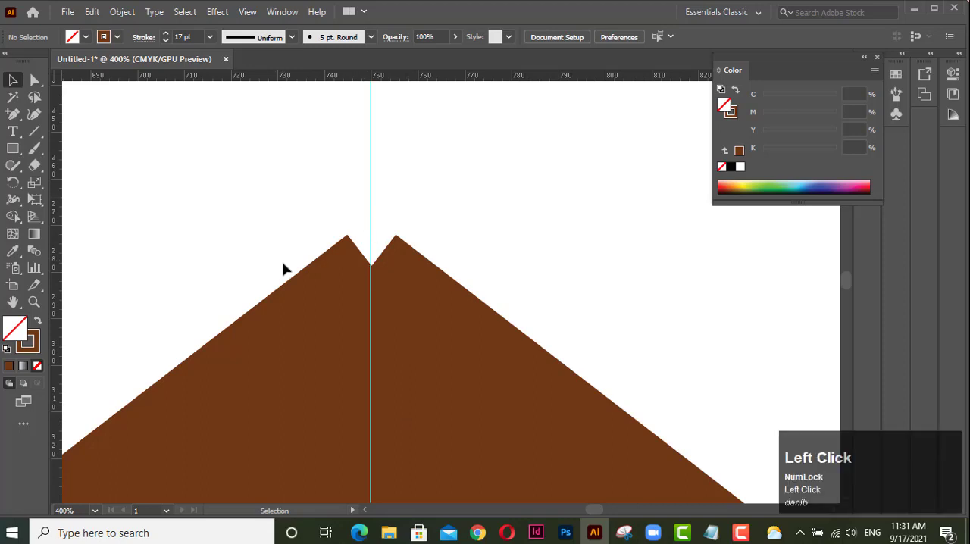
# Lock the guides so the vertical guide is not selected together with the roof lines.
pyautogui.moveTo(263, 245); pyautogui.dragTo(479, 319)
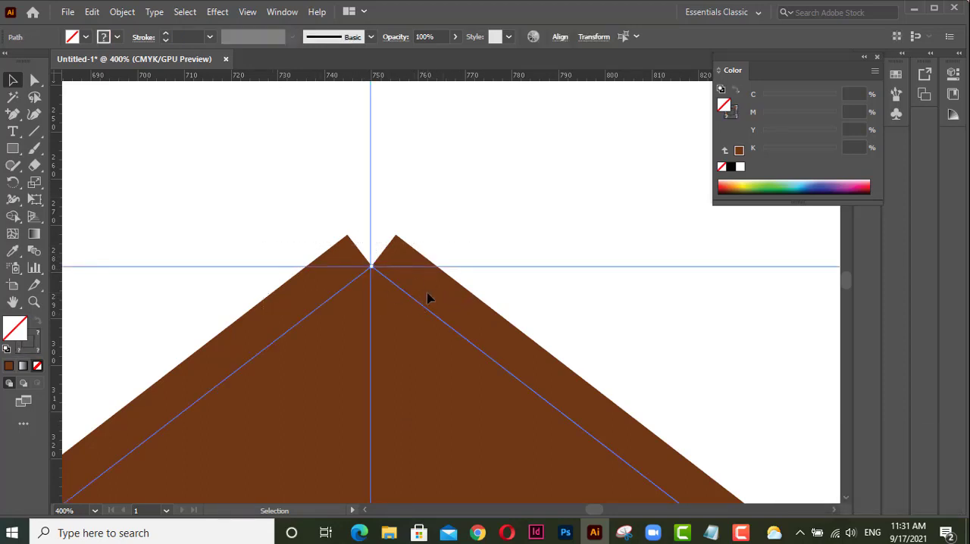
pyautogui.click(406, 260)
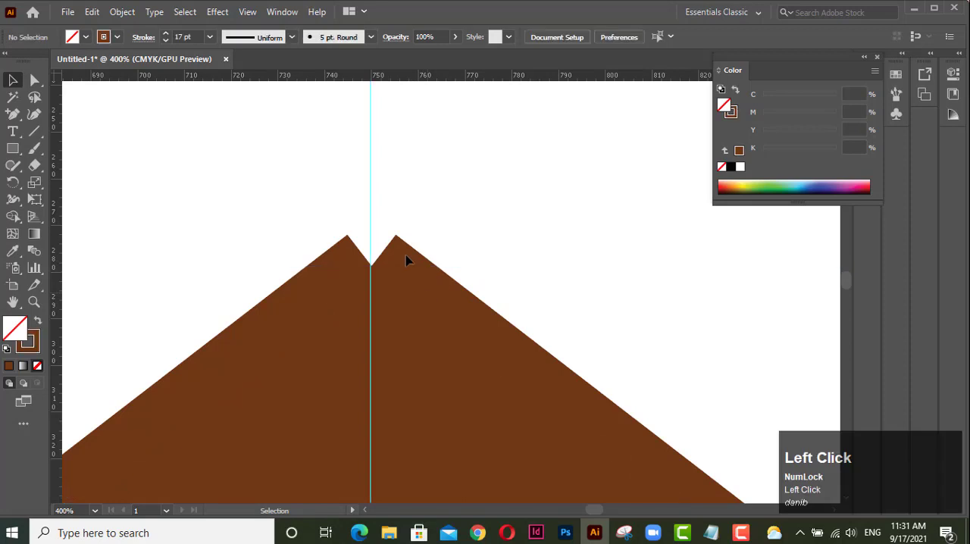
pyautogui.click(370, 171)
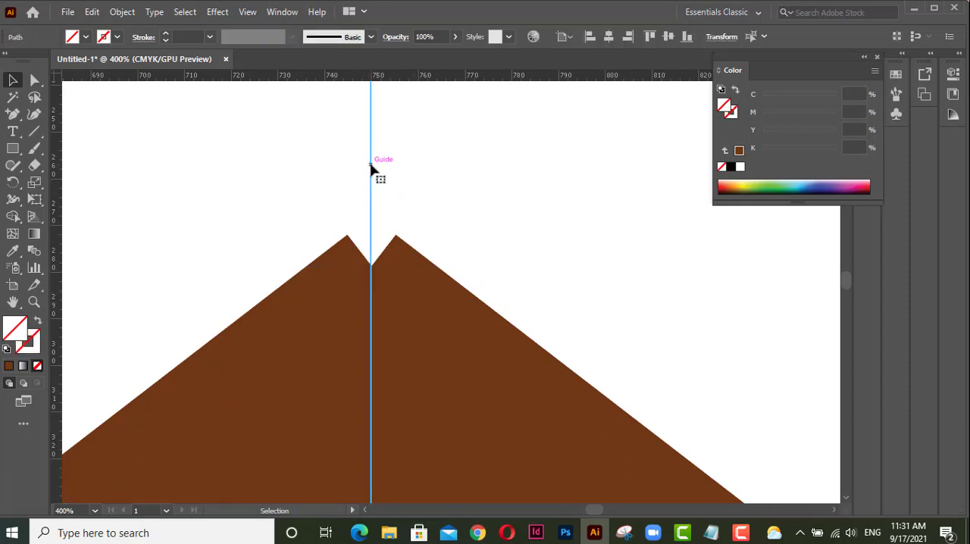
pyautogui.rightClick(582, 131)
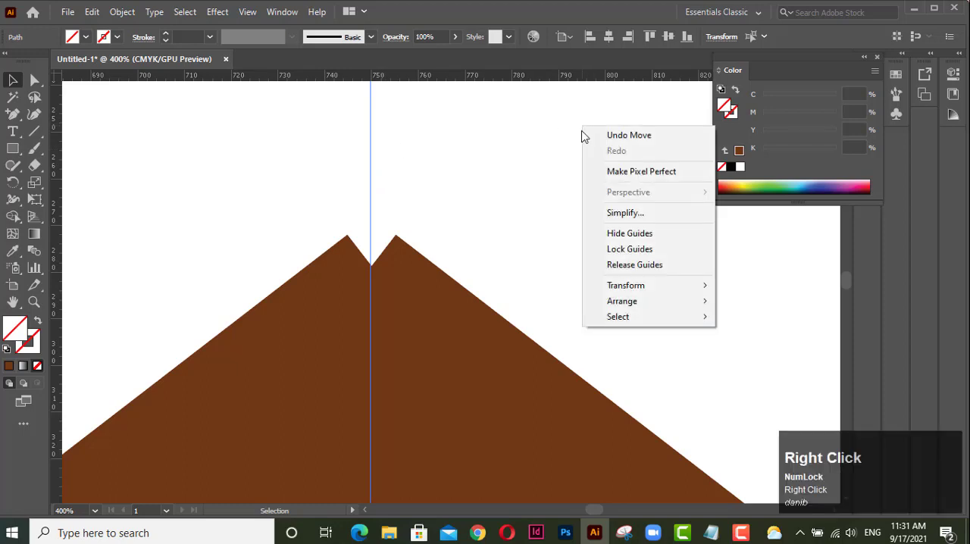
pyautogui.click(656, 250)
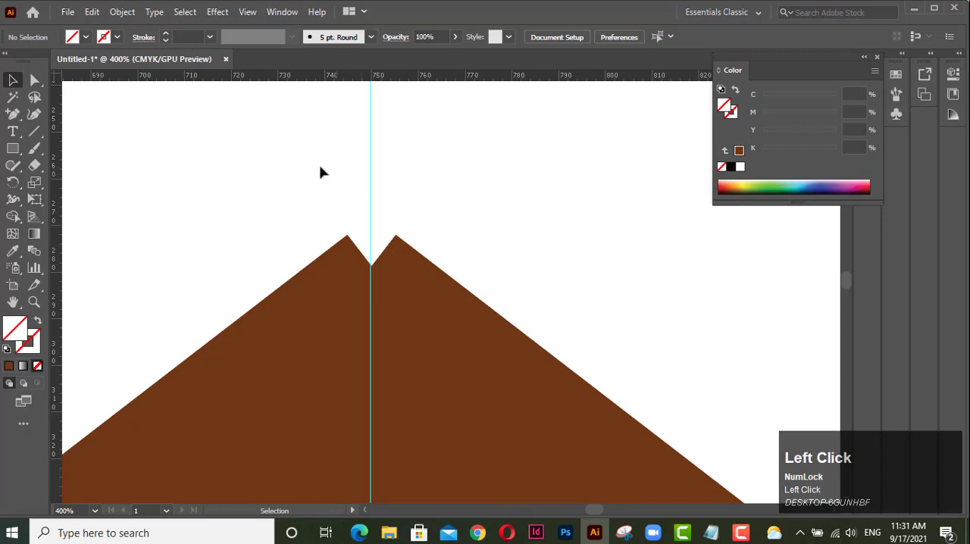
# Select both roof lines and join them into one path at the roof peak.
pyautogui.moveTo(294, 190); pyautogui.dragTo(424, 239)
pyautogui.moveTo(240, 197); pyautogui.dragTo(549, 312)
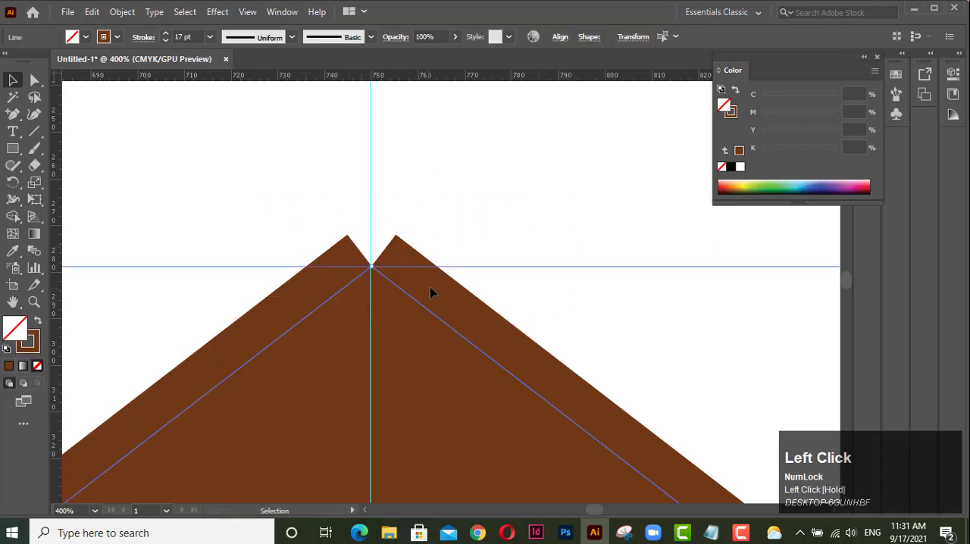
pyautogui.rightClick(455, 293)
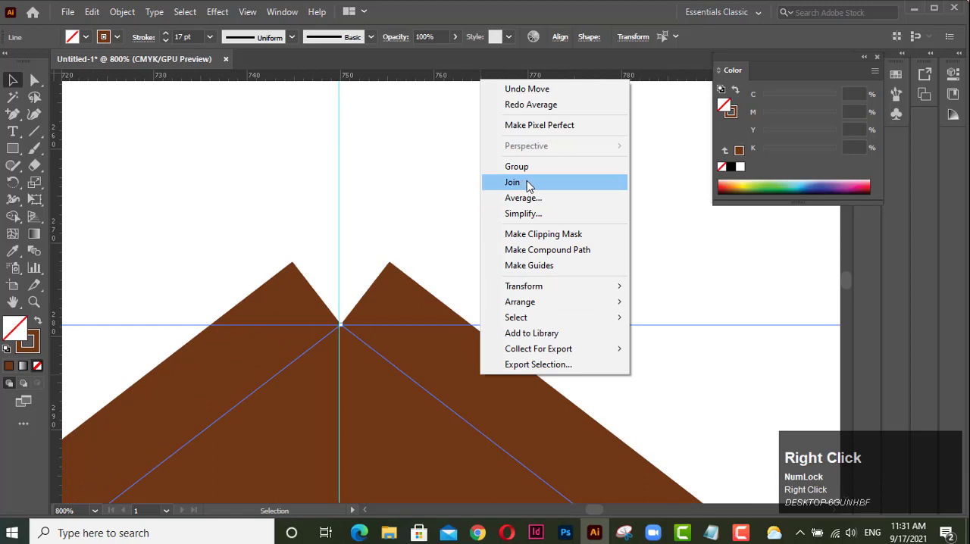
pyautogui.click(521, 183)
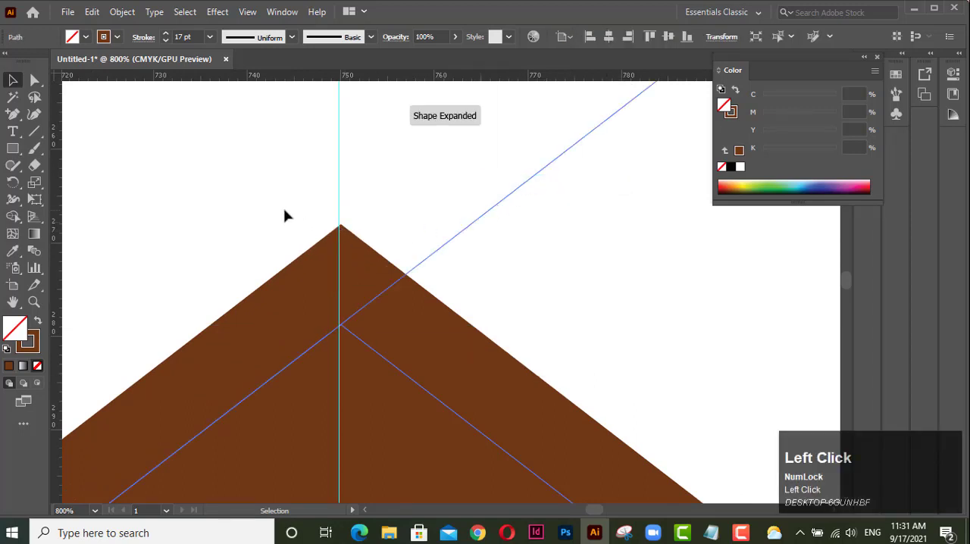
pyautogui.click(284, 215)
# Draw a small upright rectangle as a window on the left half of the house body.
pyautogui.scroll(-8, 326, 261)
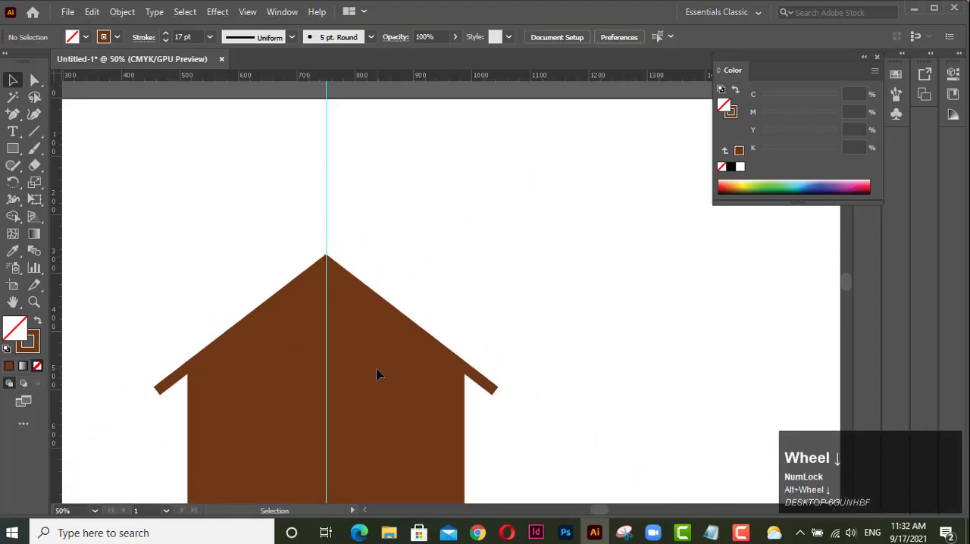
pyautogui.moveTo(378, 362); pyautogui.dragTo(437, 263)
pyautogui.scroll(-2, 437, 264)
pyautogui.moveTo(442, 321); pyautogui.dragTo(418, 305)
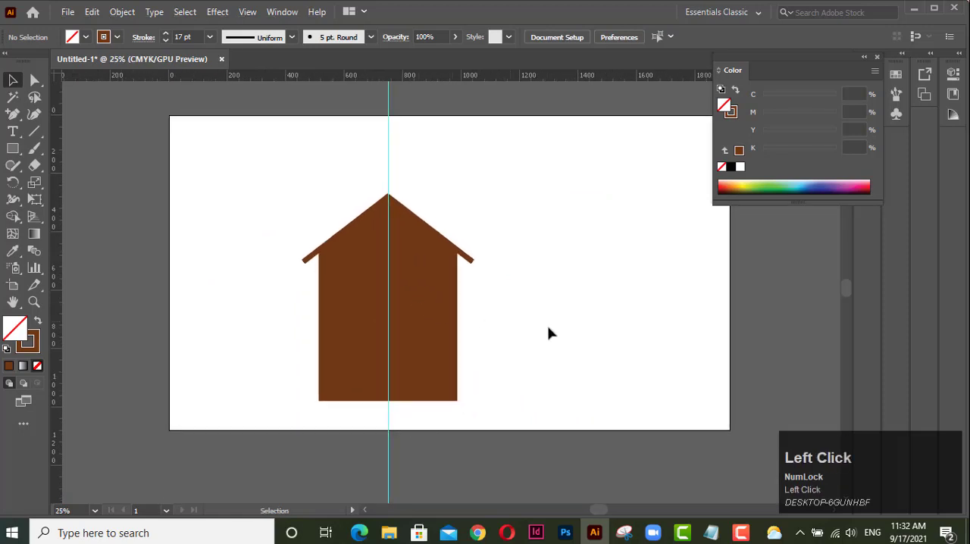
pyautogui.click(13, 149)
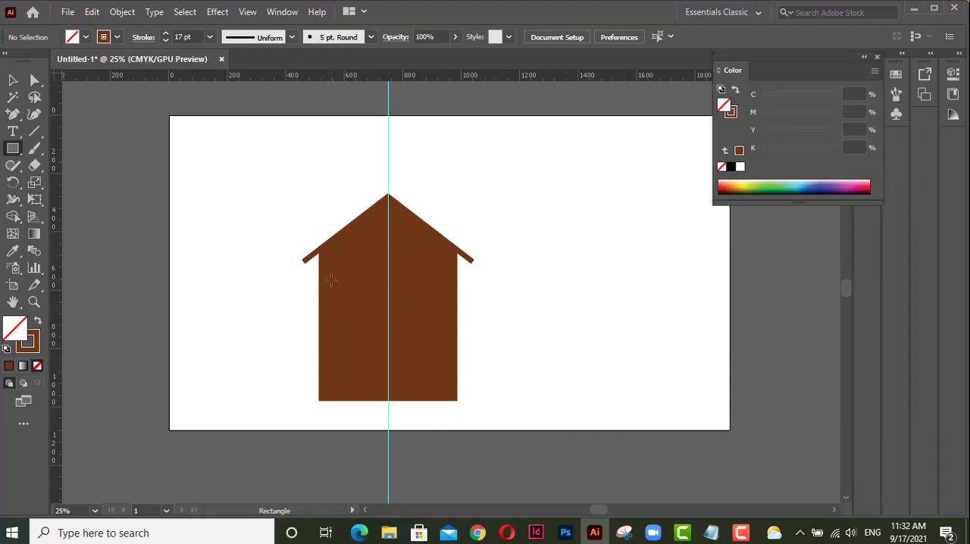
pyautogui.moveTo(330, 279); pyautogui.dragTo(365, 332)
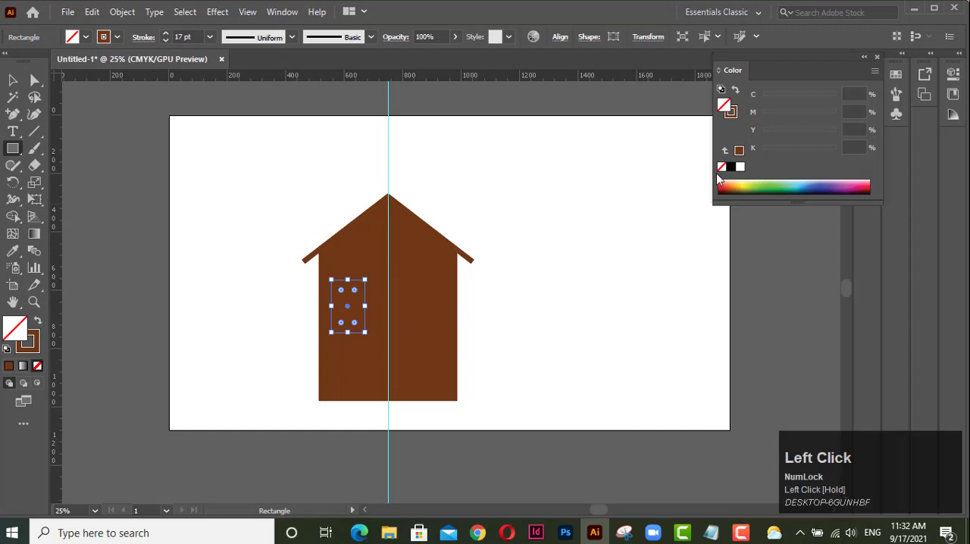
# Fill the window rectangle with white and remove its stroke.
pyautogui.click(739, 167)
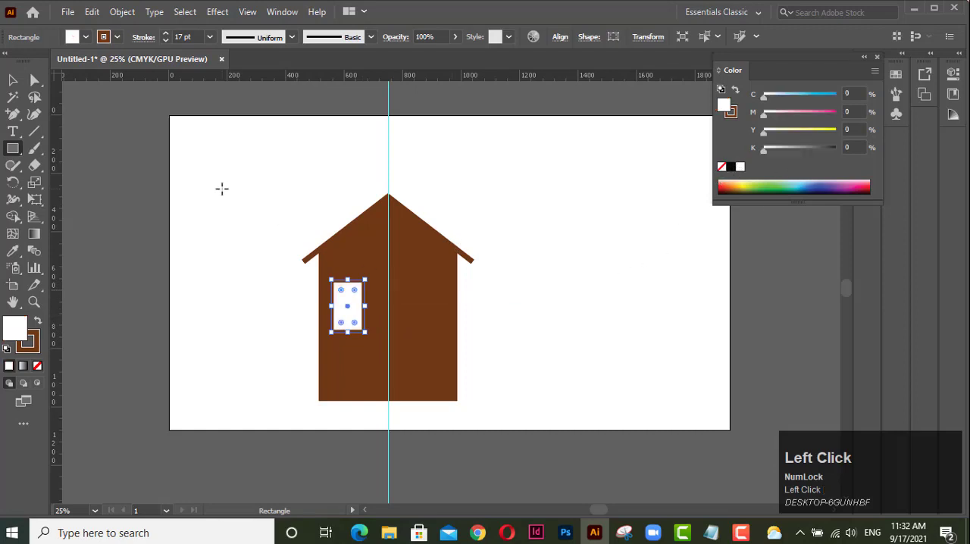
pyautogui.click(35, 351)
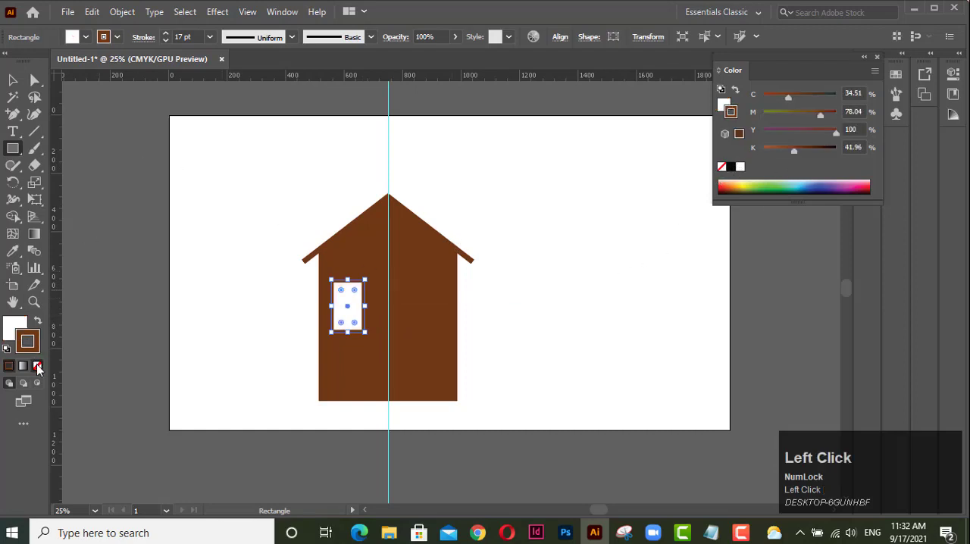
pyautogui.click(38, 369)
pyautogui.click(14, 326)
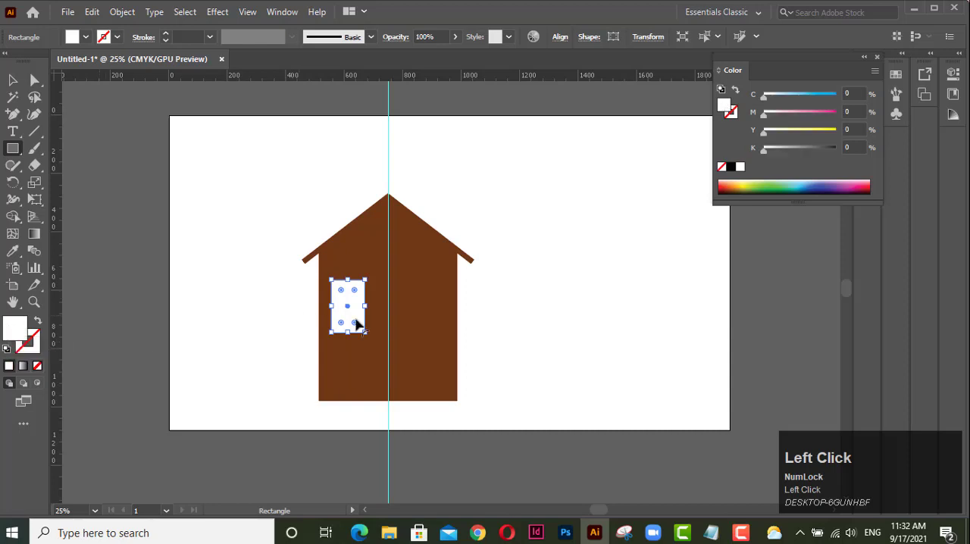
# Duplicate the white window about 256 px horizontally onto the right half of the house.
pyautogui.press('v')
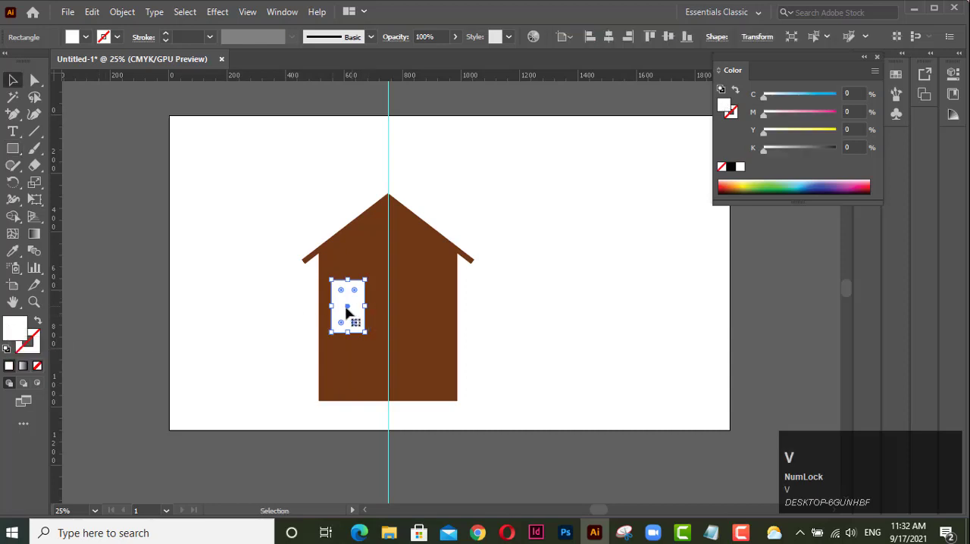
pyautogui.moveTo(346, 308); pyautogui.dragTo(422, 307)
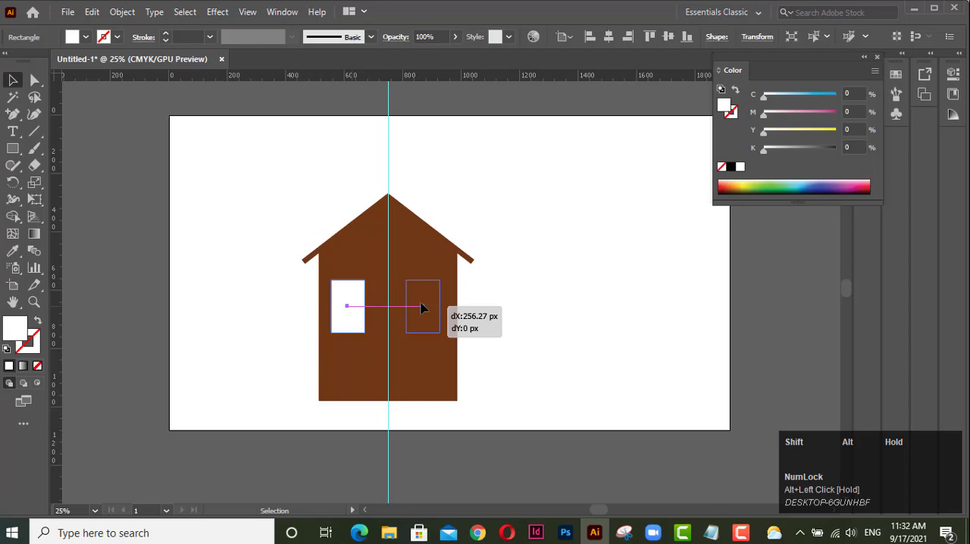
pyautogui.moveTo(422, 307); pyautogui.dragTo(422, 307)
pyautogui.click(485, 313)
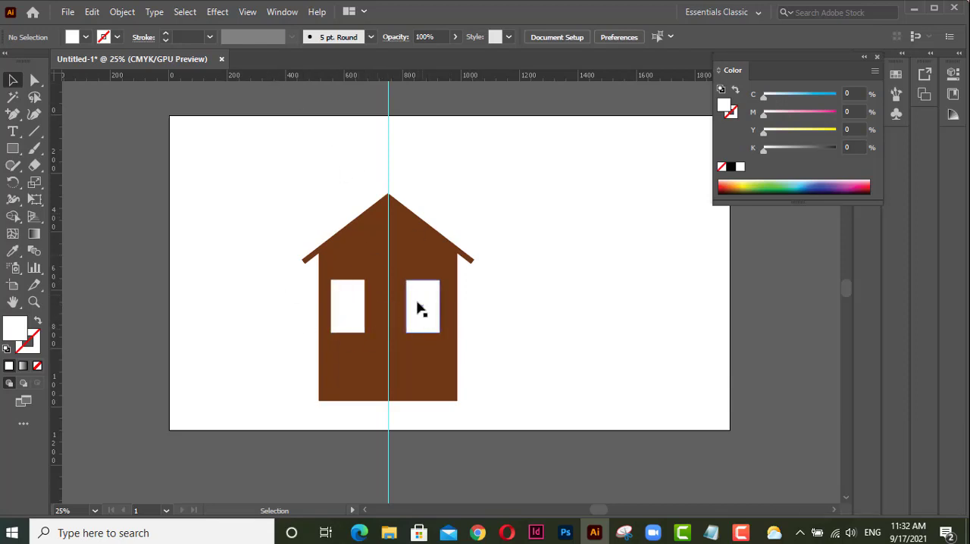
# Check that Smart Guides are enabled, and shift the right window slightly outward to match the left window's distance from the vertical guide.
pyautogui.moveTo(463, 319); pyautogui.dragTo(422, 335)
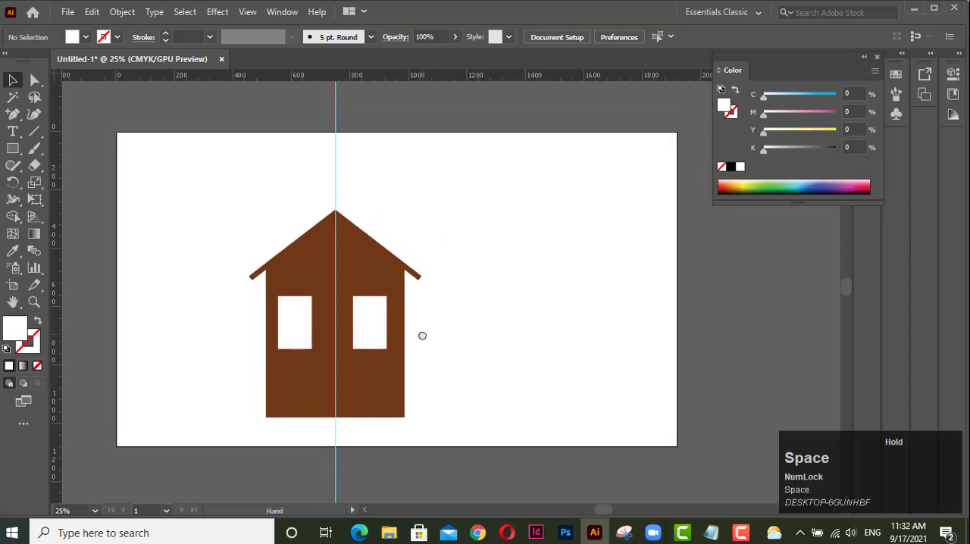
pyautogui.click(362, 312)
pyautogui.click(444, 318)
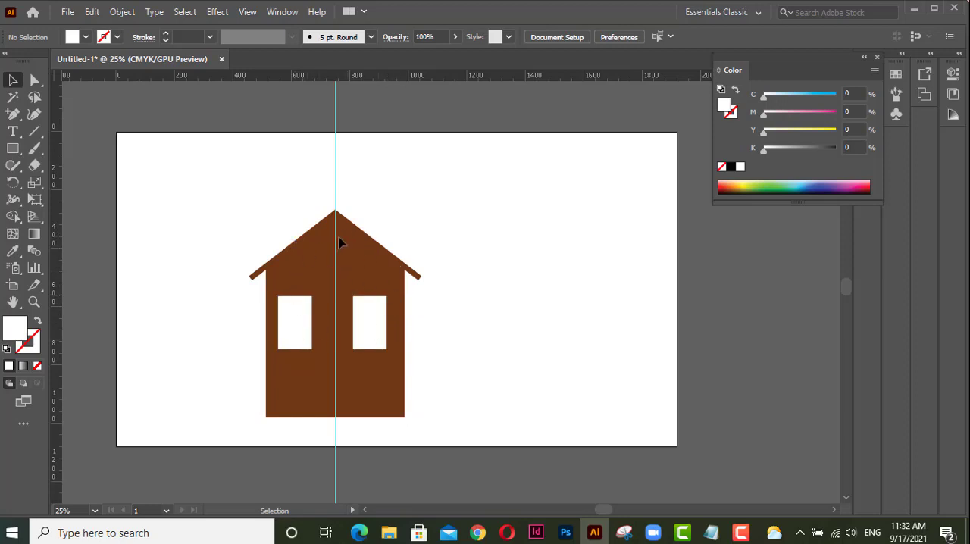
pyautogui.click(368, 321)
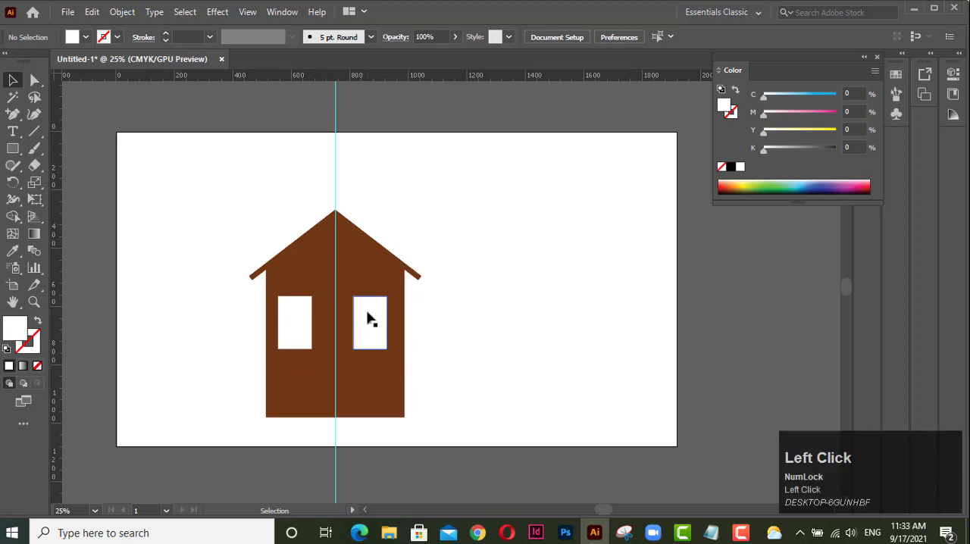
pyautogui.click(249, 12)
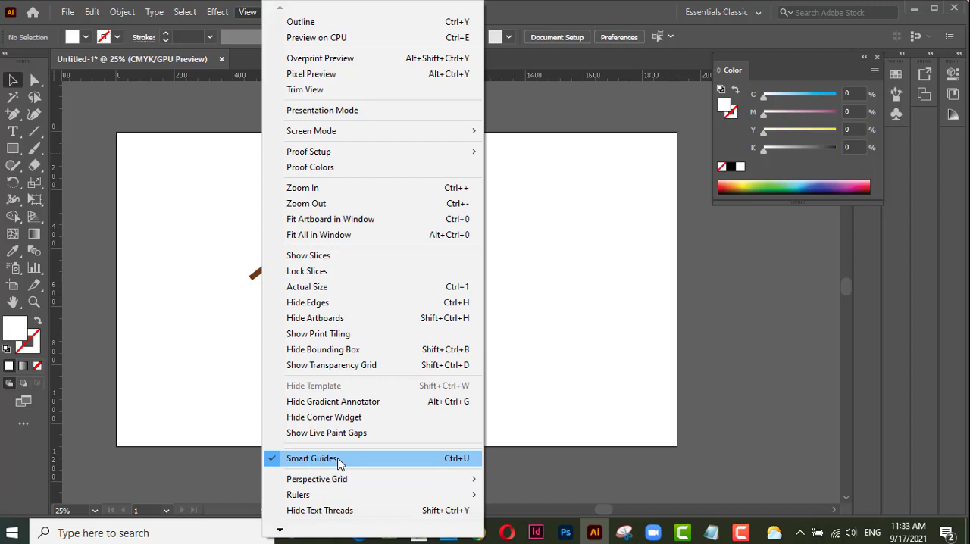
pyautogui.click(597, 311)
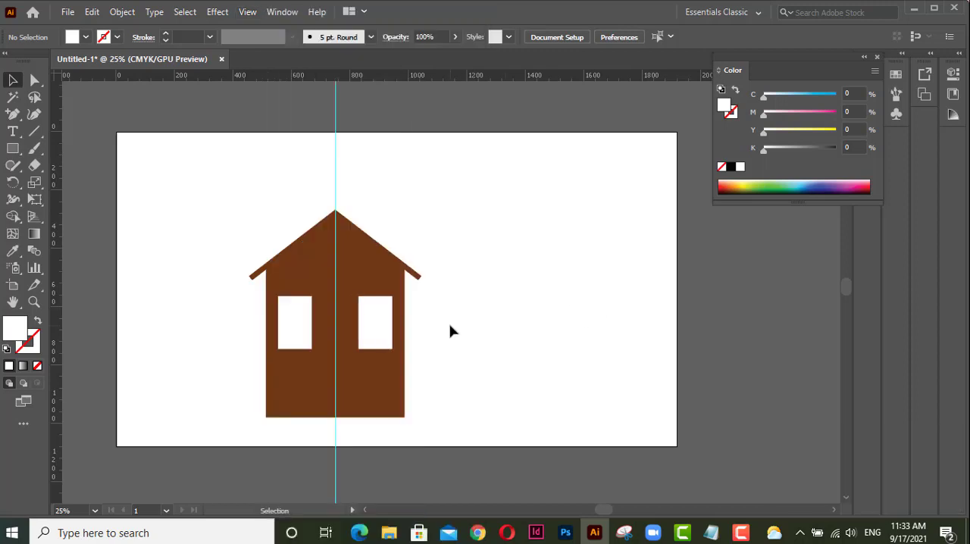